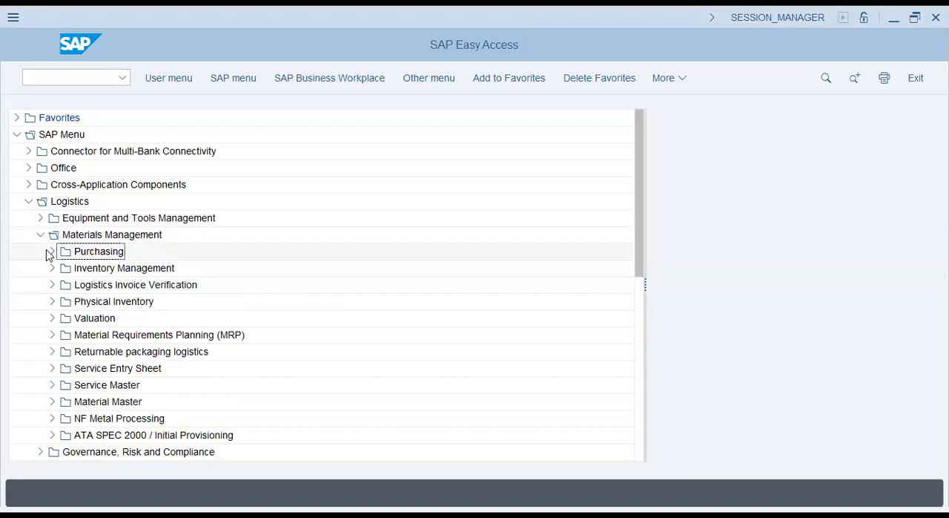
- Open the MM01 transaction for immediate general material creation from the Material Master area of the SAP menu
{"action": "left_click", "coordinate": [52, 401]}
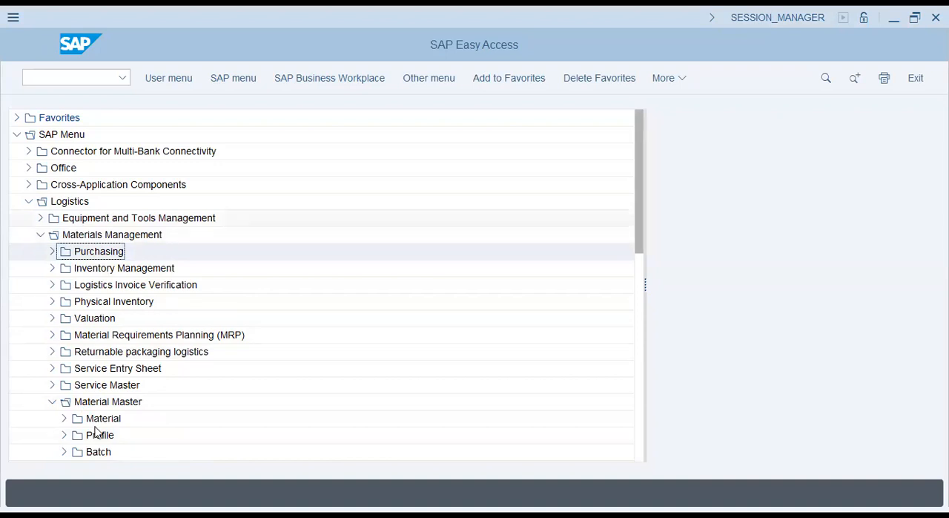
{"action": "scroll", "coordinate": [93, 430], "scroll_direction": "down", "scroll_amount": 3}
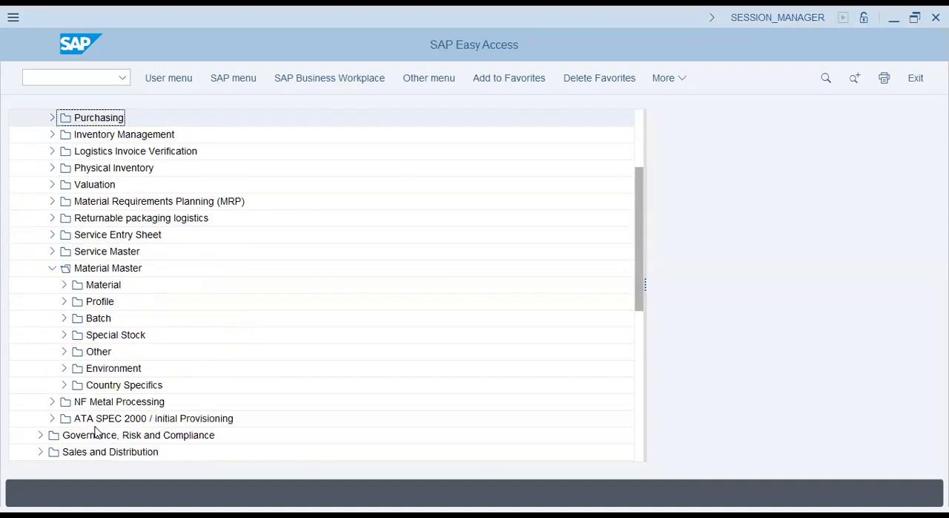
{"action": "left_click", "coordinate": [63, 288]}
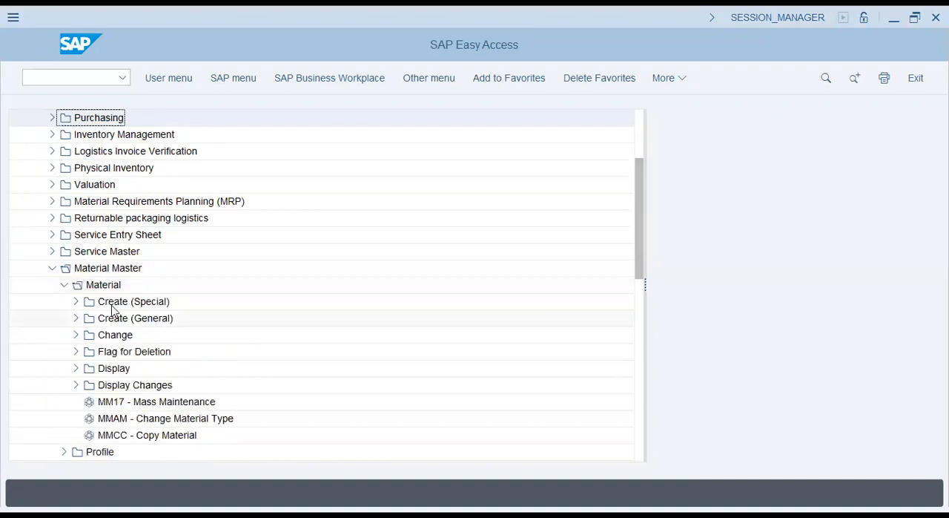
{"action": "left_click", "coordinate": [76, 318]}
{"action": "left_click", "coordinate": [78, 334]}
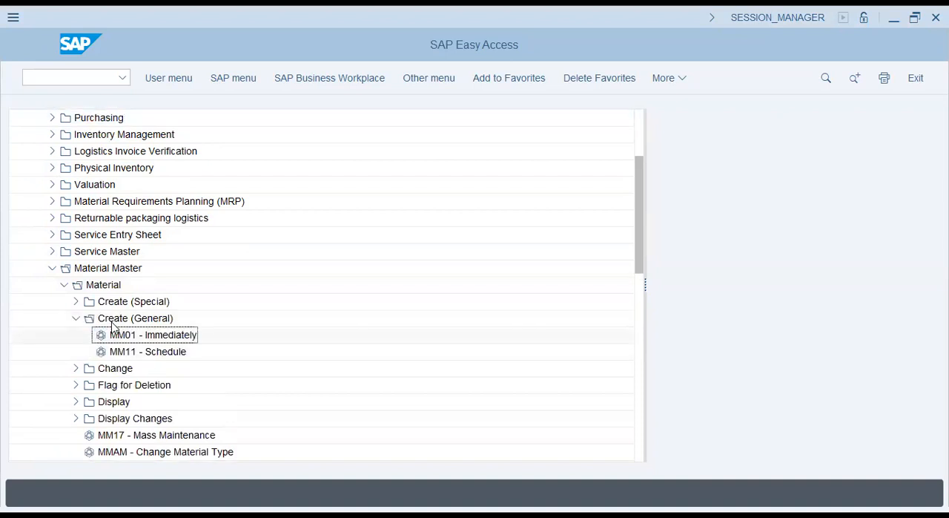
{"action": "left_click", "coordinate": [104, 341]}
{"action": "double_click", "coordinate": [105, 340]}
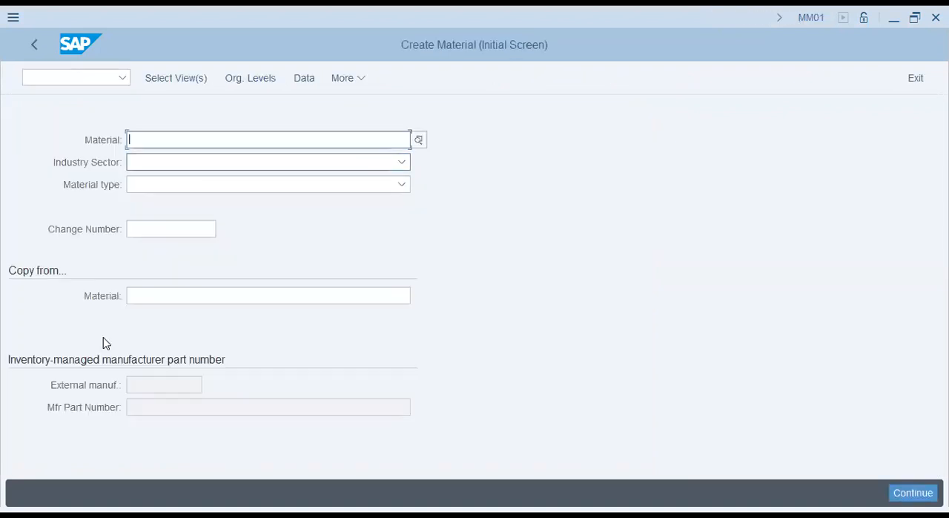
- Examine the material types available for creating a material, without choosing one
{"action": "key", "text": "Tab"}
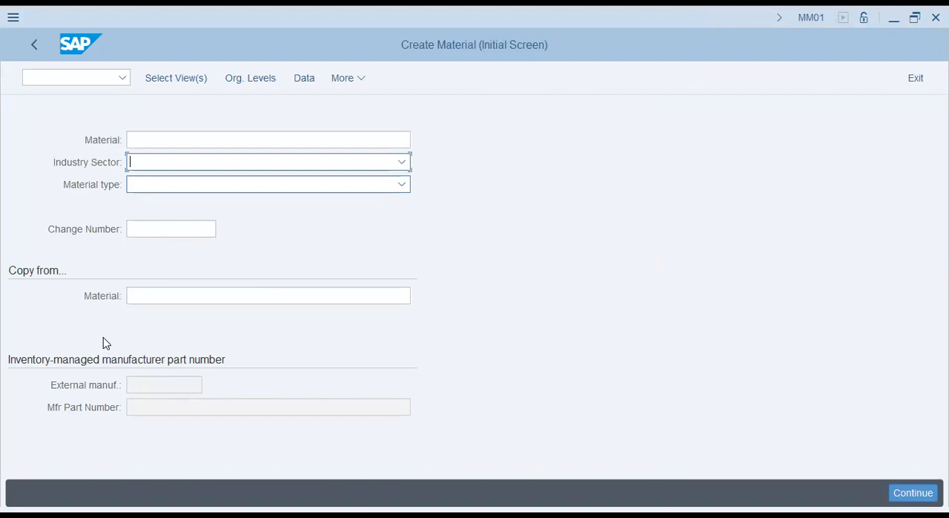
{"action": "key", "text": "Tab"}
{"action": "key", "text": "Escape"}
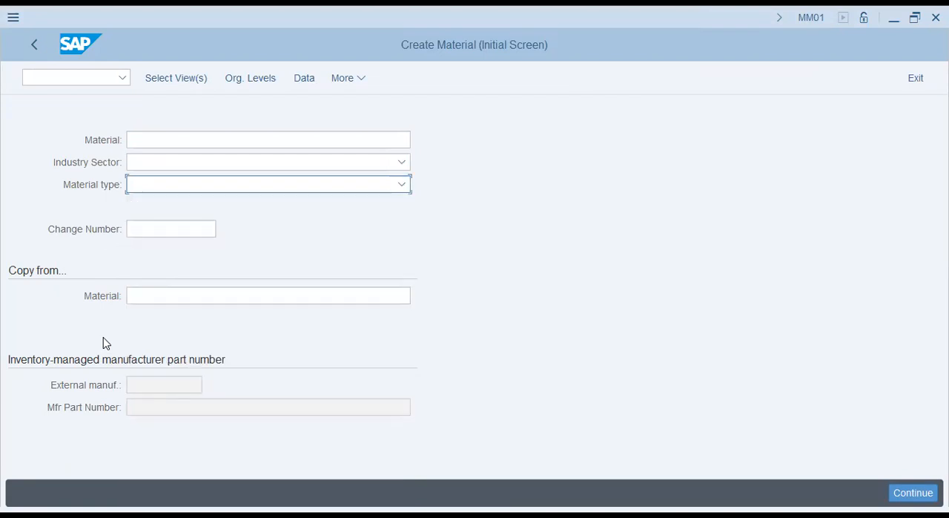
{"action": "key", "text": "F4"}
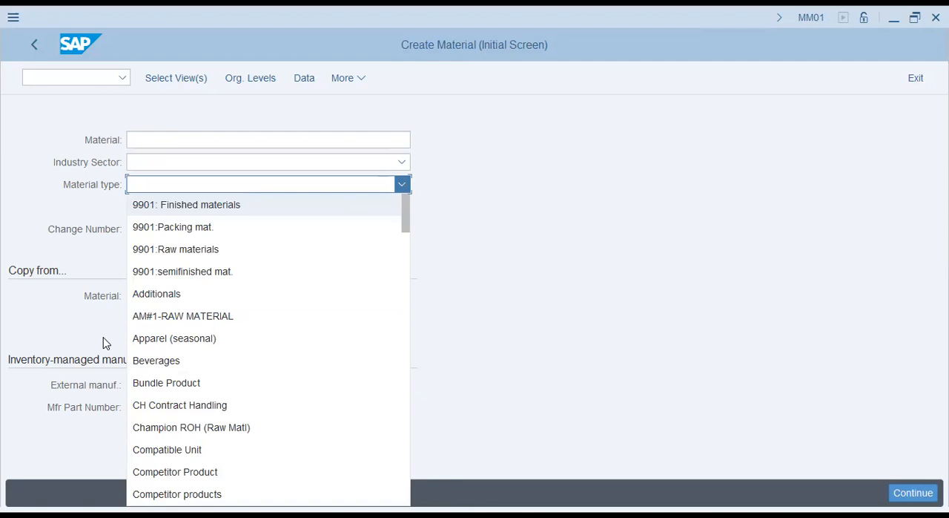
{"action": "left_click", "coordinate": [109, 187]}
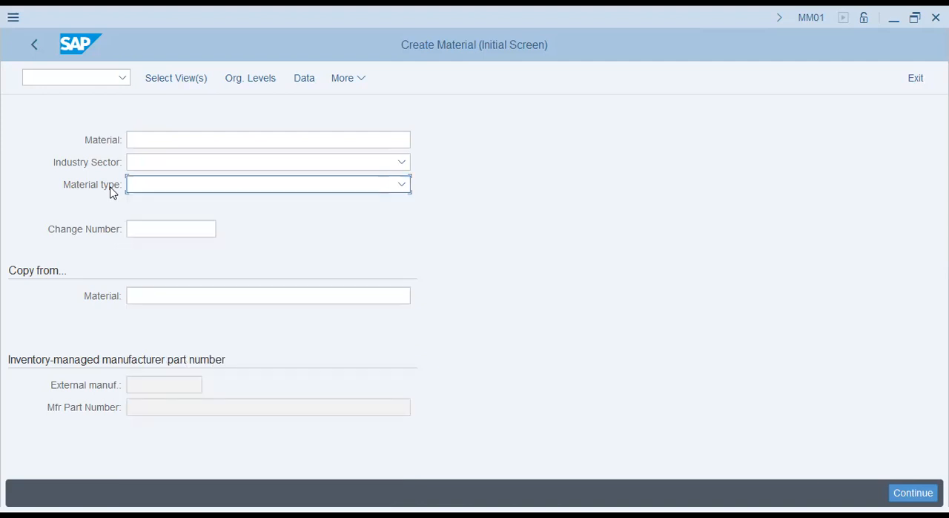
{"action": "key", "text": "F4"}
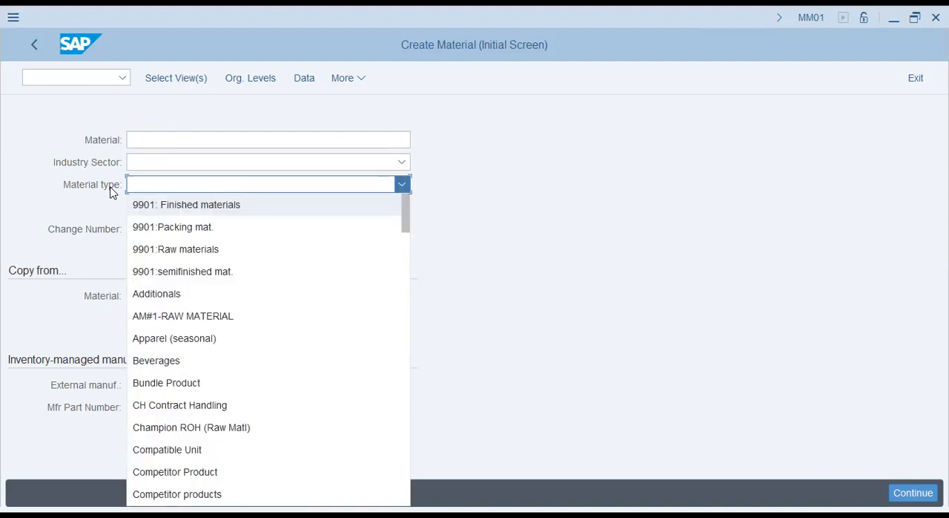
{"action": "left_click", "coordinate": [110, 187]}
{"action": "key", "text": "F4"}
{"action": "left_click", "coordinate": [86, 212]}
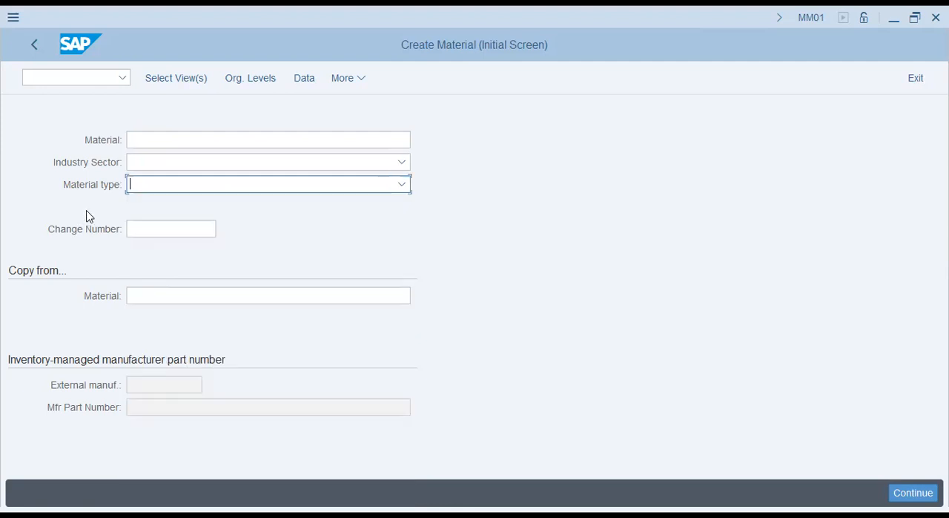
{"action": "key", "text": "shift+Tab"}
{"action": "key", "text": "shift+Tab"}
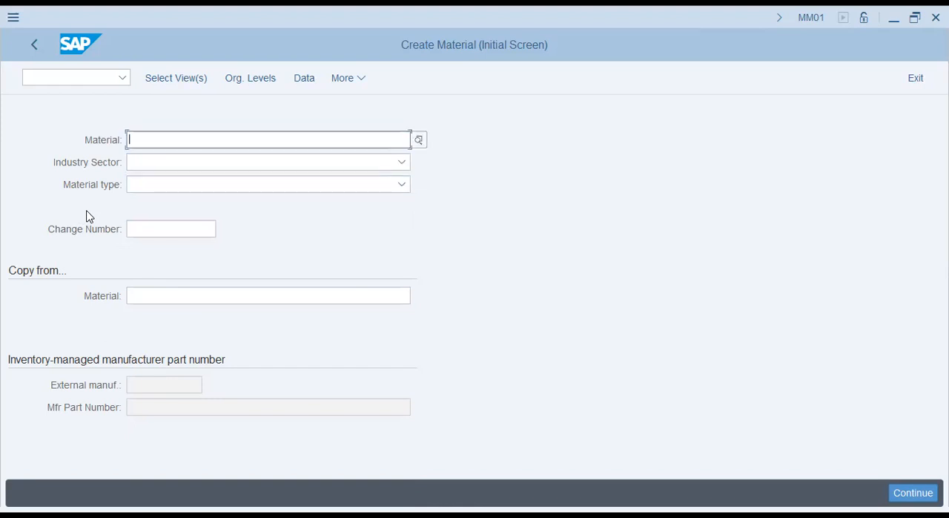
{"action": "key", "text": "Tab"}
{"action": "key", "text": "Tab"}
{"action": "key", "text": "Tab"}
{"action": "key", "text": "Tab"}
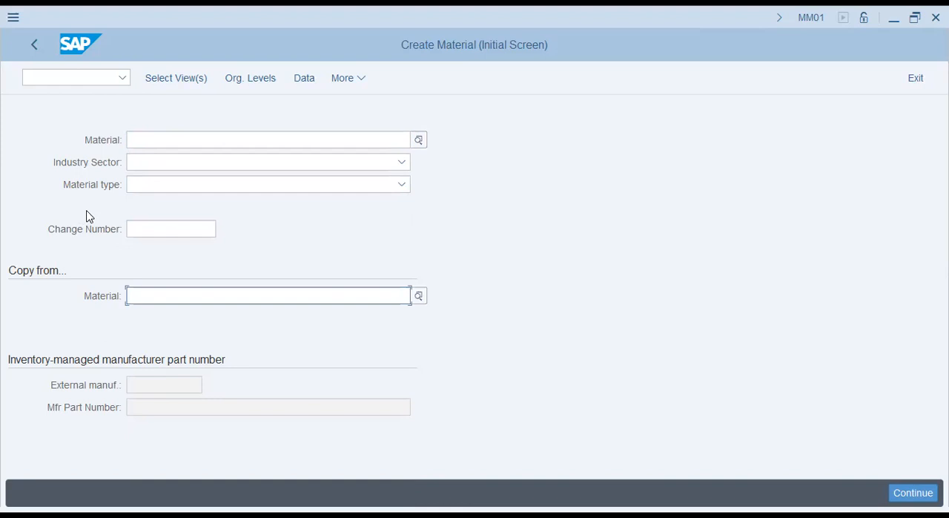
- Switch to the Change Material transaction with the command /nmm02
{"action": "left_click", "coordinate": [49, 80]}
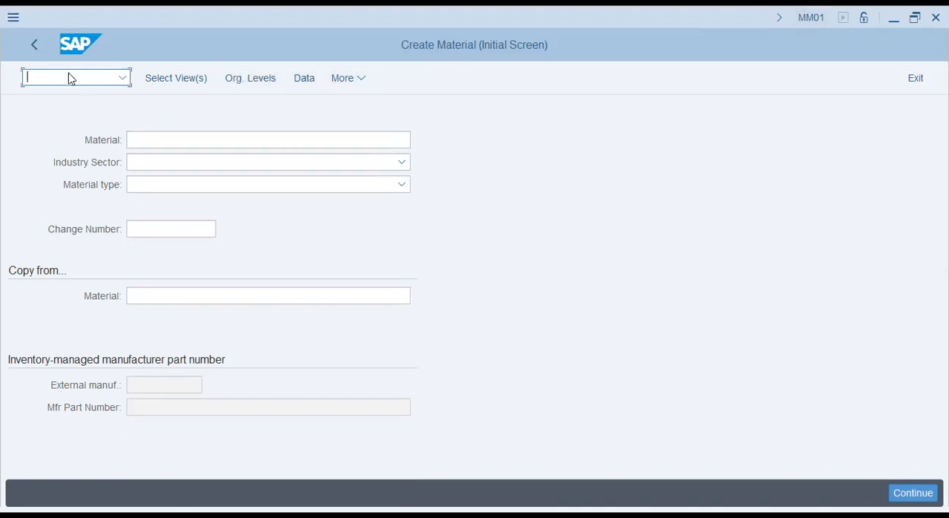
{"action": "type", "text": "/nmm02"}
{"action": "key", "text": "Return"}
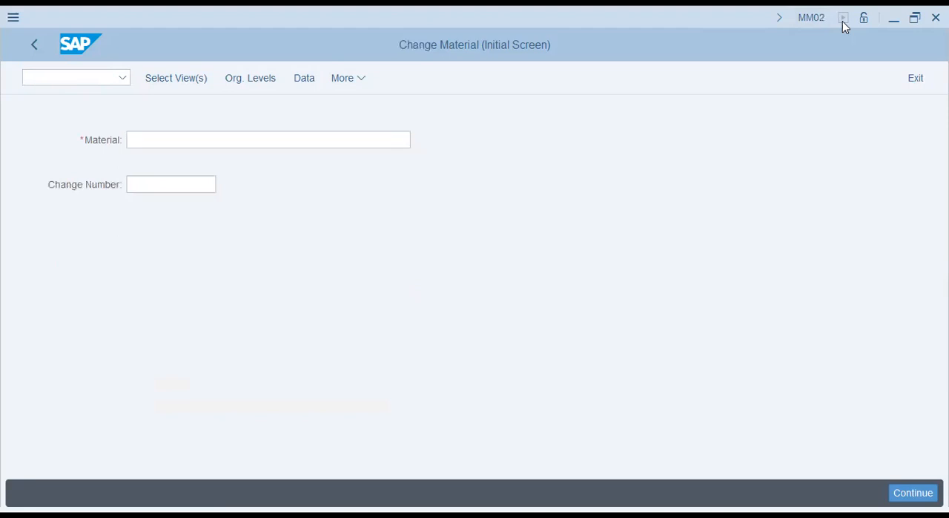
- Open the search help for the material number and display its Material by Material Type criteria
{"action": "key", "text": "F4"}
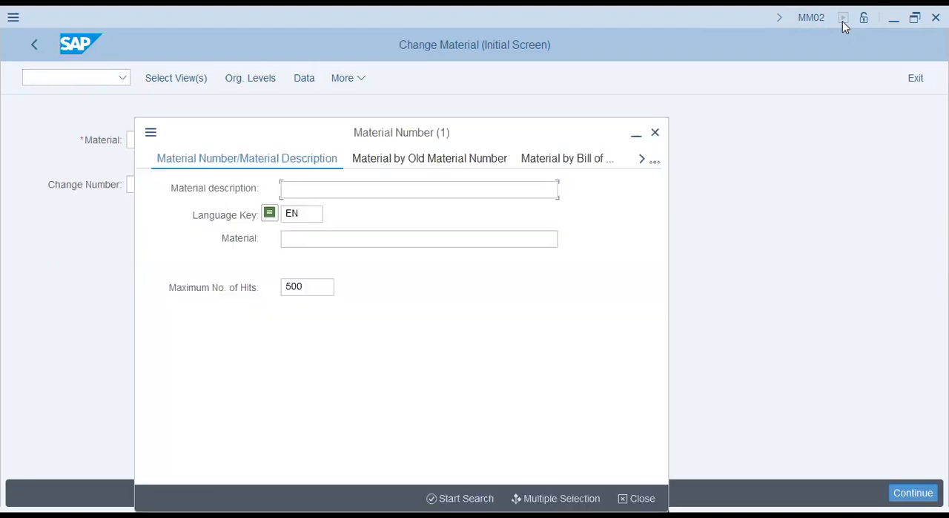
{"action": "left_click", "coordinate": [655, 161]}
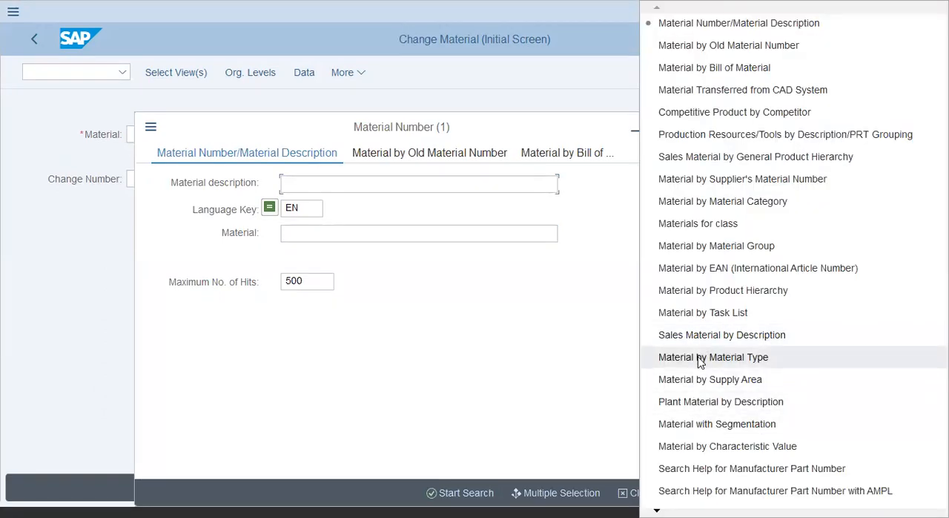
{"action": "left_click", "coordinate": [700, 359]}
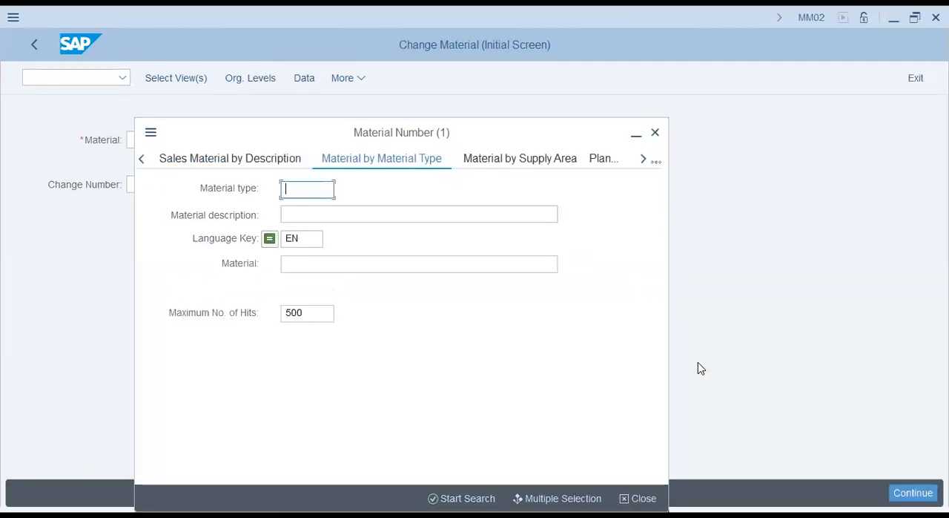
{"action": "key", "text": "Tab"}
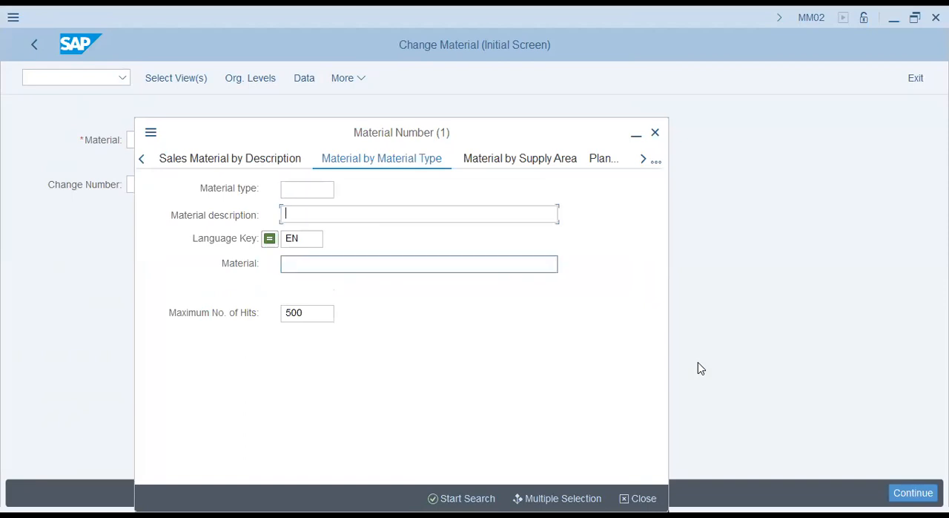
{"action": "key", "text": "shift+Tab"}
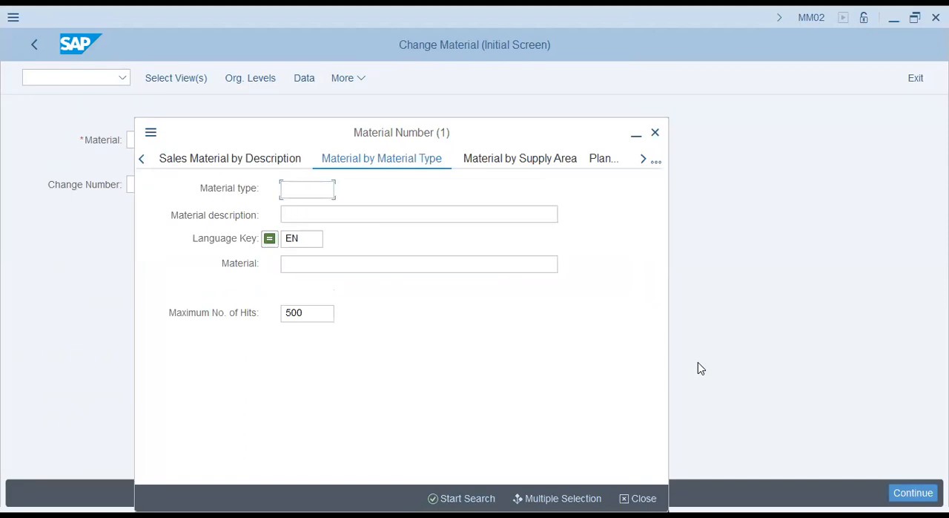
- Switch the search help to Material by Material Group and examine the list of material groups without choosing one
{"action": "left_click", "coordinate": [655, 161]}
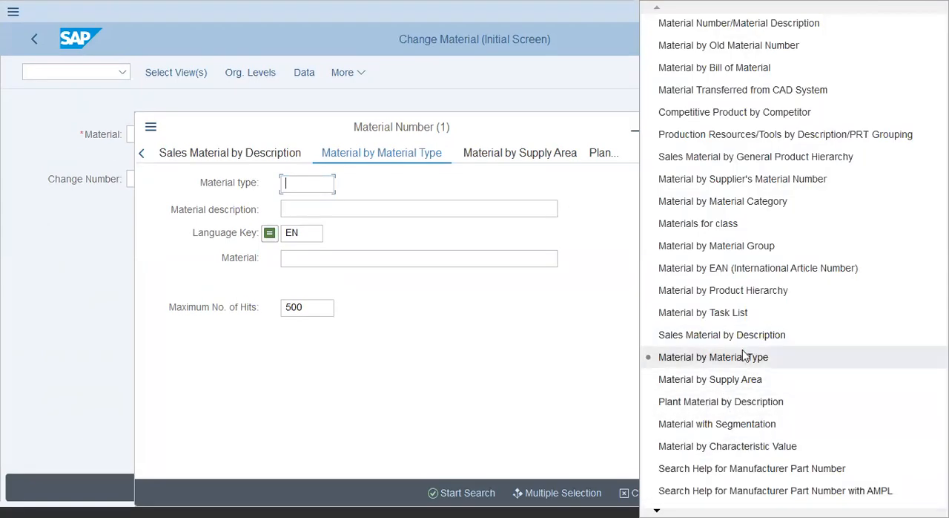
{"action": "left_click", "coordinate": [744, 252]}
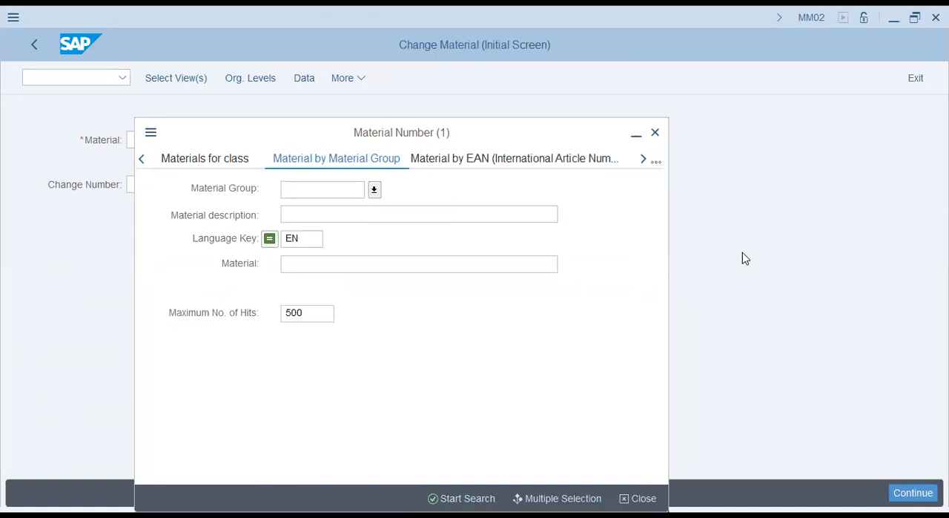
{"action": "key", "text": "F4"}
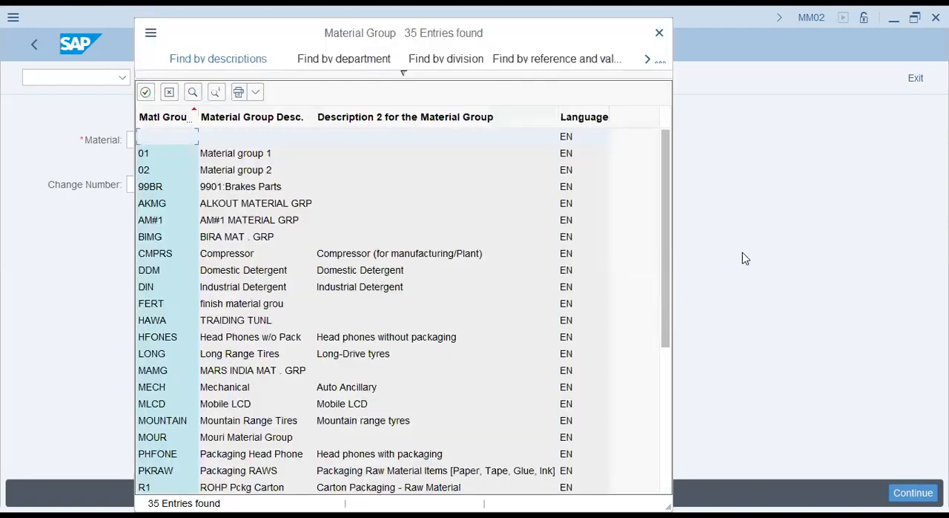
{"action": "left_click", "coordinate": [241, 253]}
{"action": "left_click", "coordinate": [225, 387]}
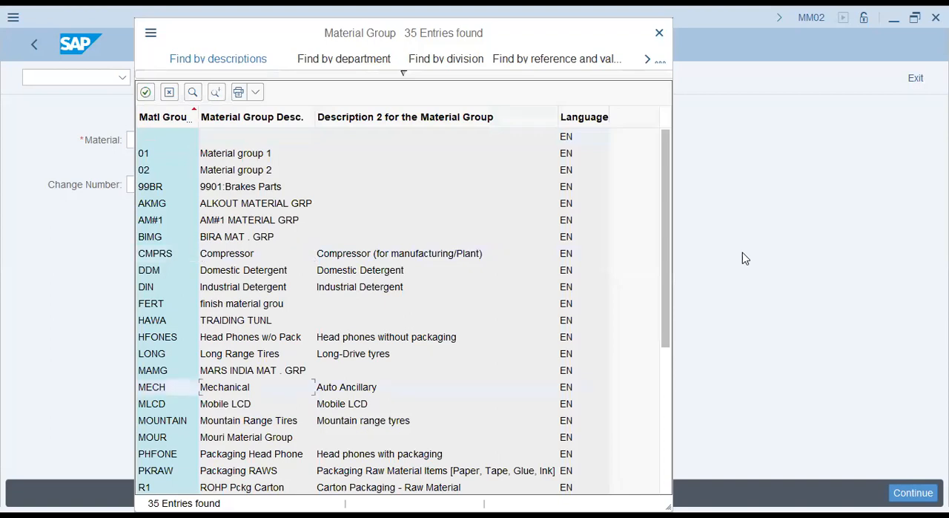
{"action": "left_click", "coordinate": [249, 420]}
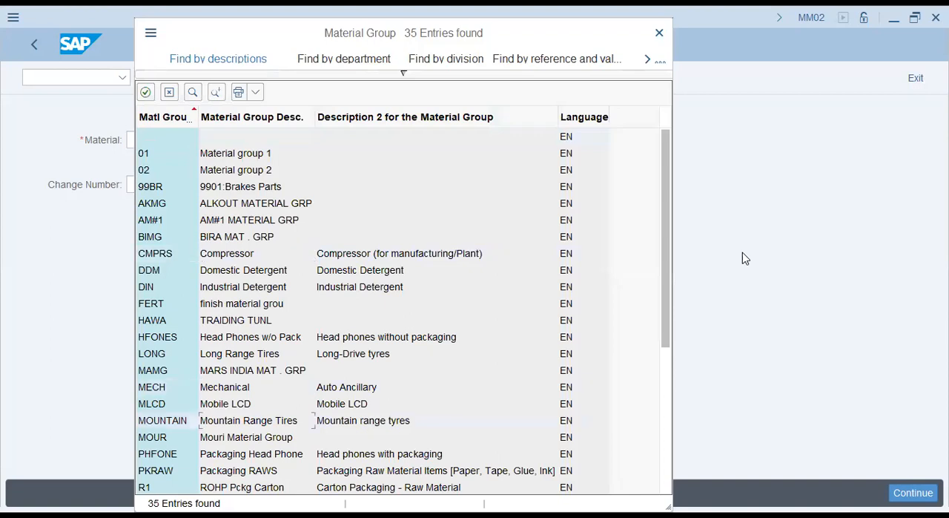
{"action": "left_click", "coordinate": [239, 470]}
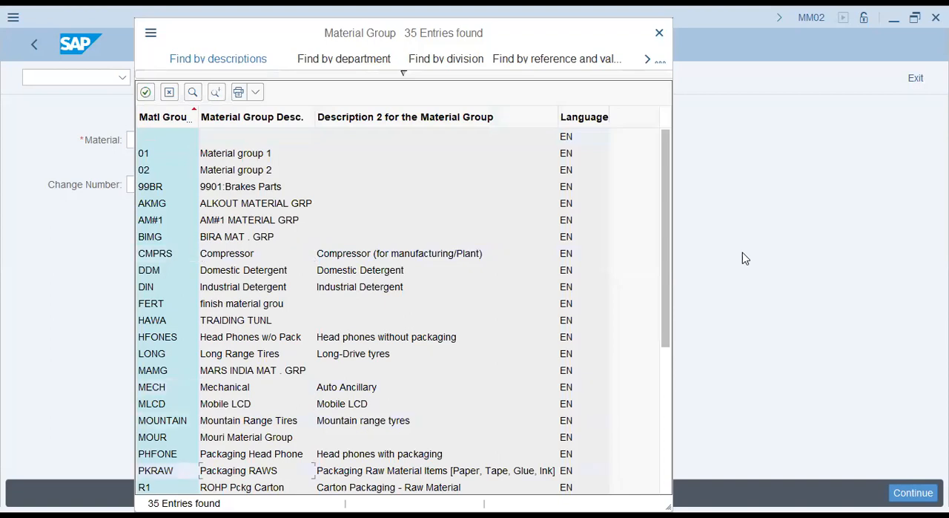
{"action": "left_click", "coordinate": [241, 487]}
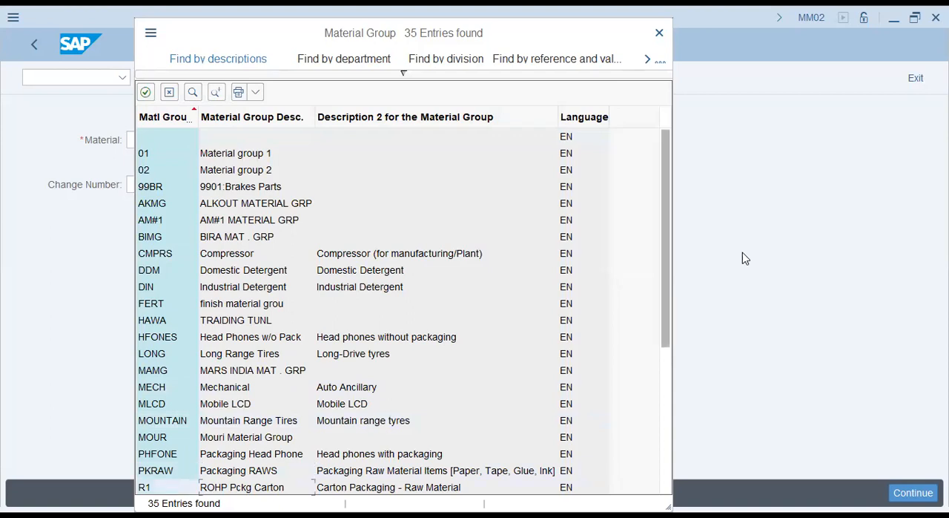
{"action": "scroll", "coordinate": [400, 304], "scroll_direction": "down", "scroll_amount": 5}
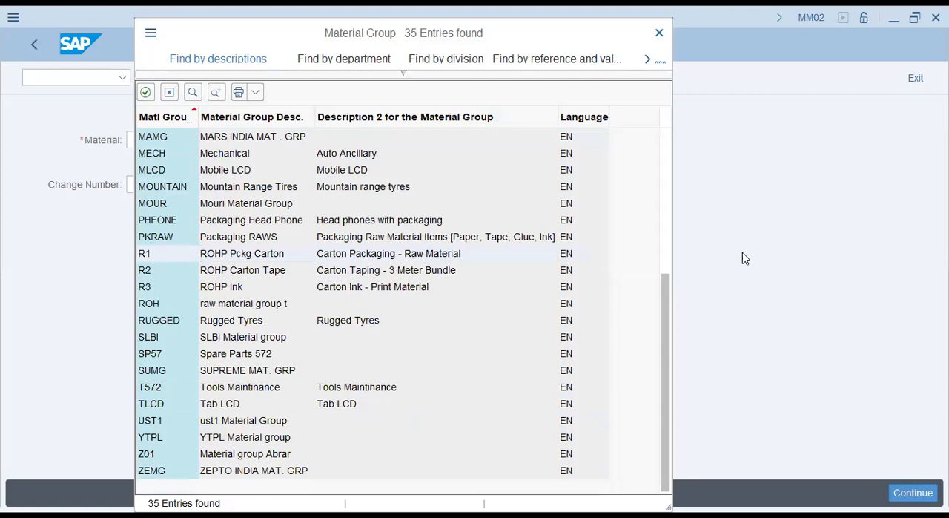
{"action": "key", "text": "Escape"}
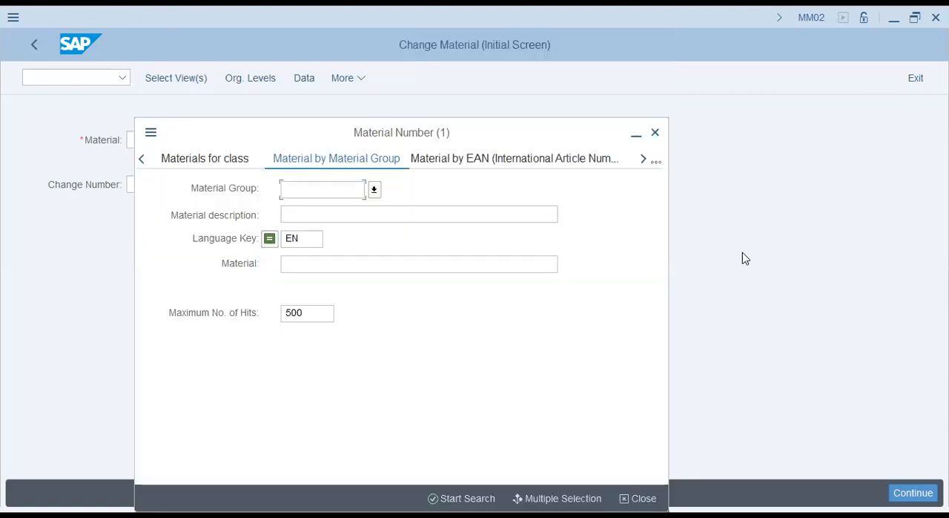
- Switch the search help to Materials for class, examine the available classes by keyword, and close the class list
{"action": "left_click", "coordinate": [656, 161]}
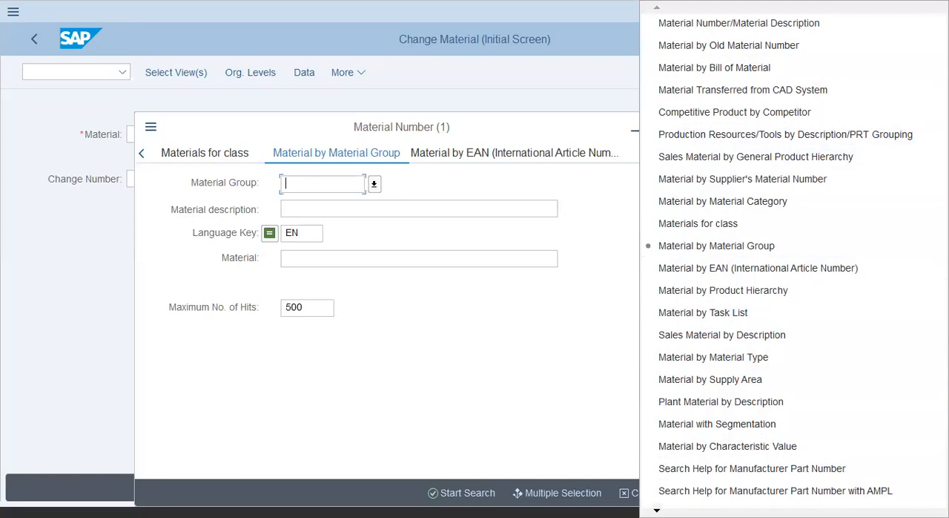
{"action": "scroll", "coordinate": [796, 254], "scroll_direction": "down", "scroll_amount": 3}
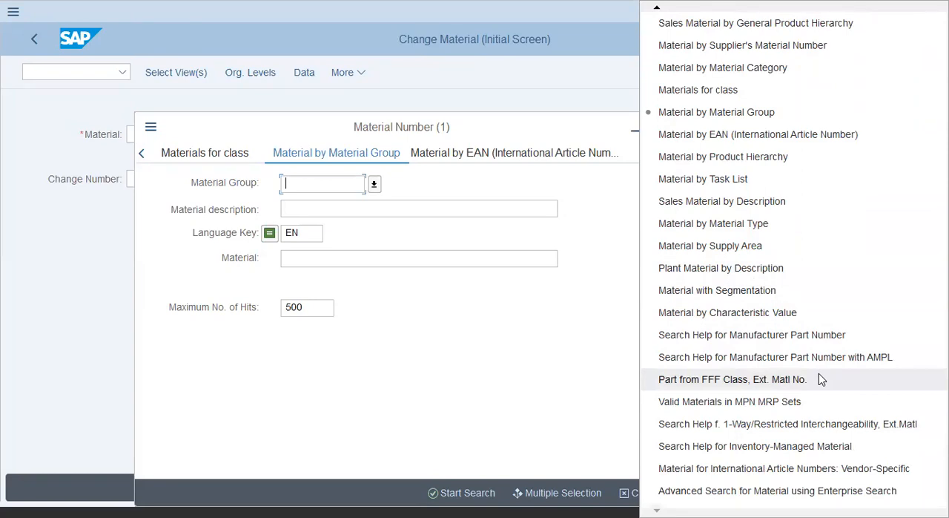
{"action": "left_click", "coordinate": [722, 92]}
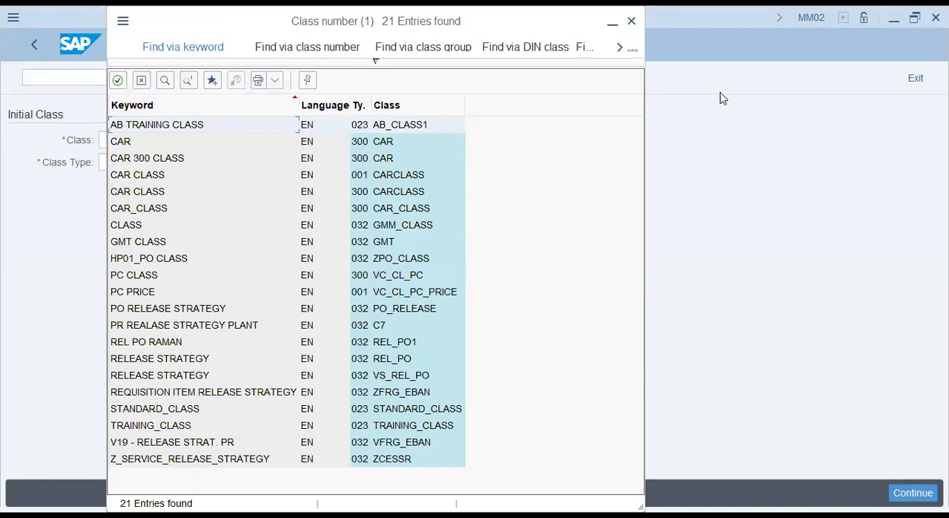
{"action": "key", "text": "Down"}
{"action": "key", "text": "Down"}
{"action": "key", "text": "Down"}
{"action": "key", "text": "Down"}
{"action": "key", "text": "Down"}
{"action": "key", "text": "Down"}
{"action": "key", "text": "Down"}
{"action": "key", "text": "Down"}
{"action": "key", "text": "Down"}
{"action": "key", "text": "Down"}
{"action": "key", "text": "Down"}
{"action": "key", "text": "Down"}
{"action": "key", "text": "Down"}
{"action": "key", "text": "Down"}
{"action": "key", "text": "Up"}
{"action": "key", "text": "Up"}
{"action": "key", "text": "Up"}
{"action": "key", "text": "Up"}
{"action": "key", "text": "Up"}
{"action": "key", "text": "Up"}
{"action": "key", "text": "Up"}
{"action": "key", "text": "Up"}
{"action": "key", "text": "Up"}
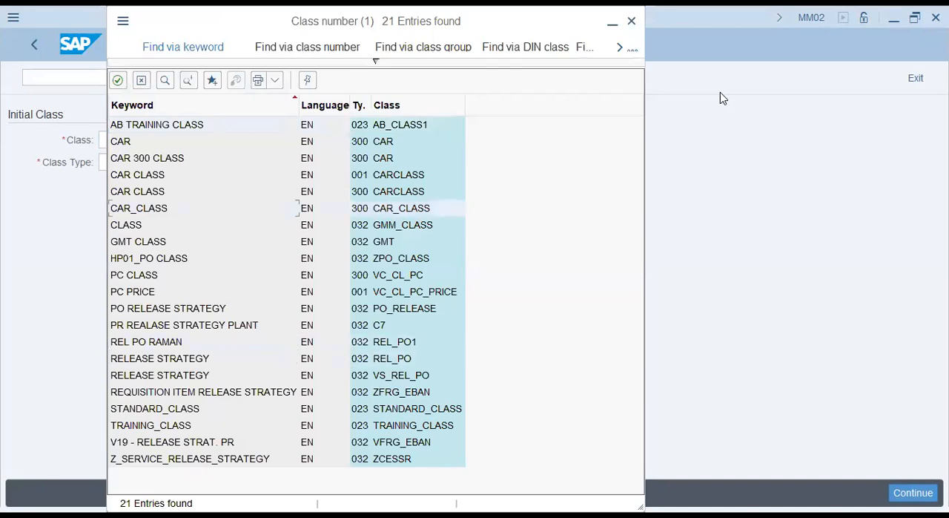
{"action": "key", "text": "Down"}
{"action": "key", "text": "Down"}
{"action": "key", "text": "Down"}
{"action": "key", "text": "Down"}
{"action": "key", "text": "Down"}
{"action": "key", "text": "Down"}
{"action": "key", "text": "Down"}
{"action": "key", "text": "Down"}
{"action": "key", "text": "Down"}
{"action": "key", "text": "Down"}
{"action": "key", "text": "Down"}
{"action": "key", "text": "Down"}
{"action": "key", "text": "Down"}
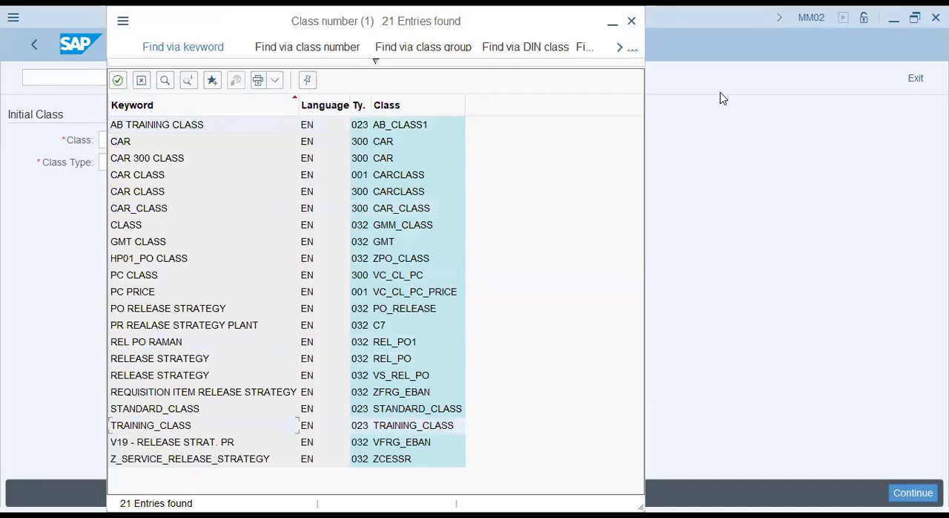
{"action": "left_click", "coordinate": [142, 80]}
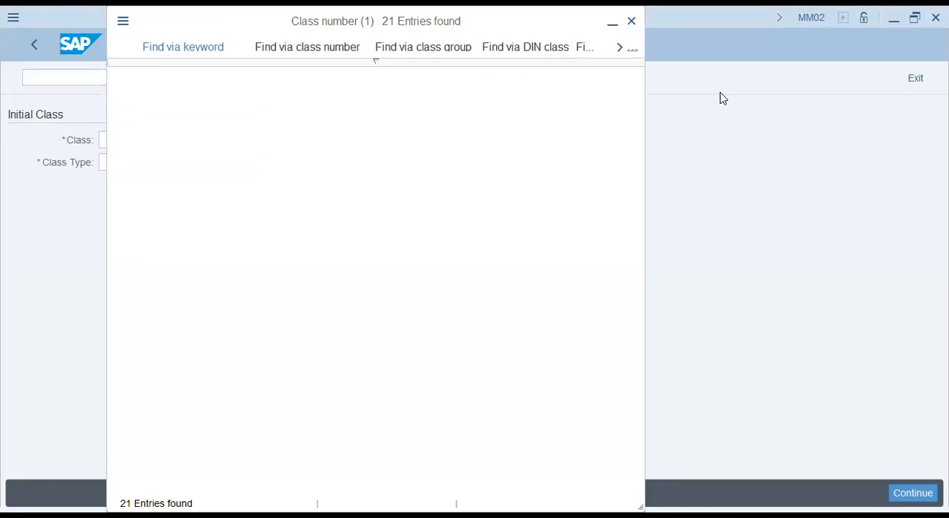
- Leave the class search and list the materials with the Material Number/Material Description search help, without any restriction
{"action": "left_click", "coordinate": [35, 46]}
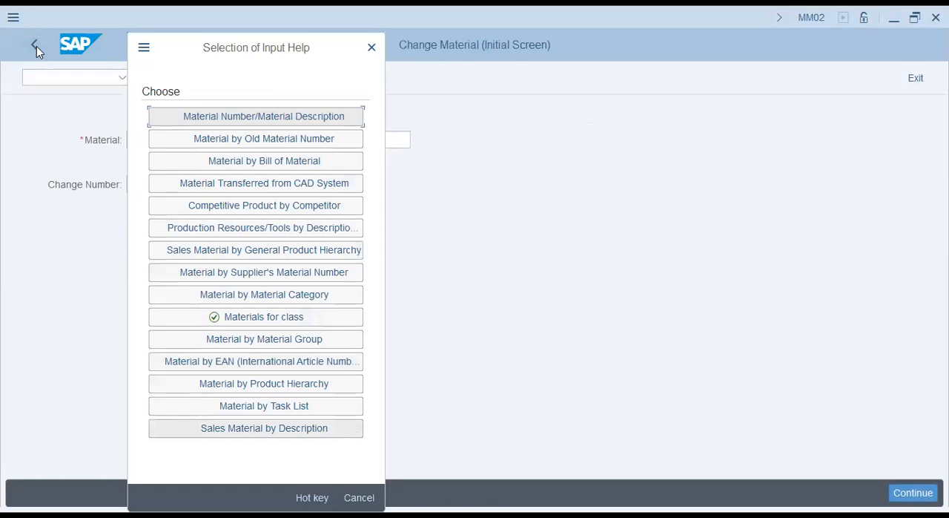
{"action": "key", "text": "Return"}
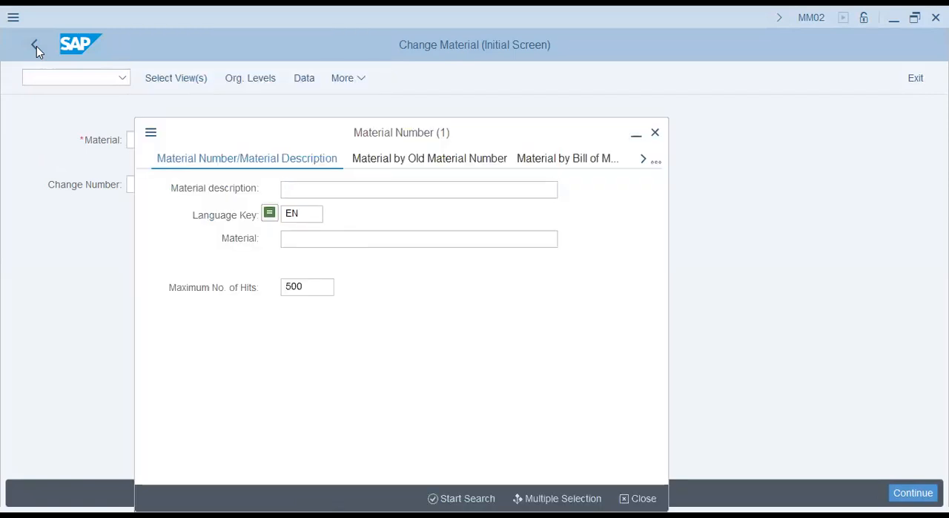
{"action": "key", "text": "Return"}
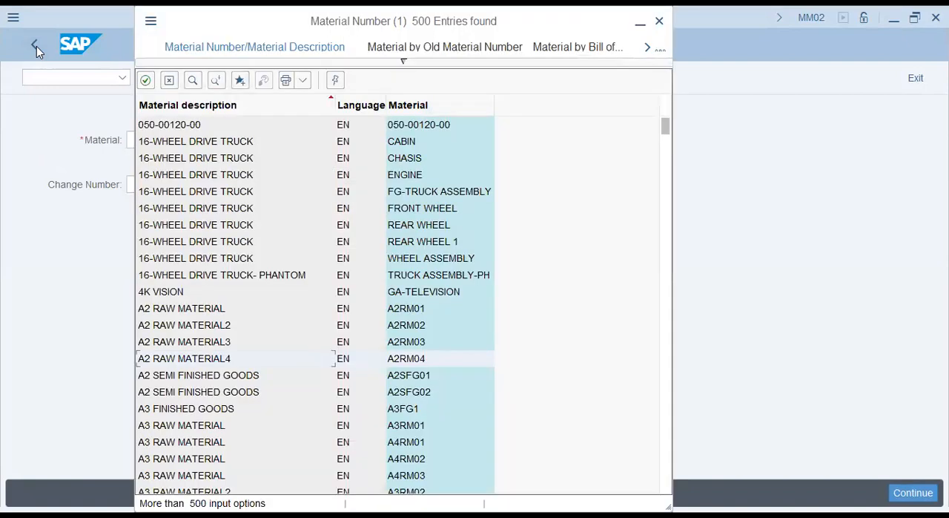
- Browse the list of found materials and choose GA- AXEL as the material to change
{"action": "key", "text": "Down"}
{"action": "key", "text": "Down"}
{"action": "key", "text": "Down"}
{"action": "key", "text": "Down"}
{"action": "key", "text": "Down"}
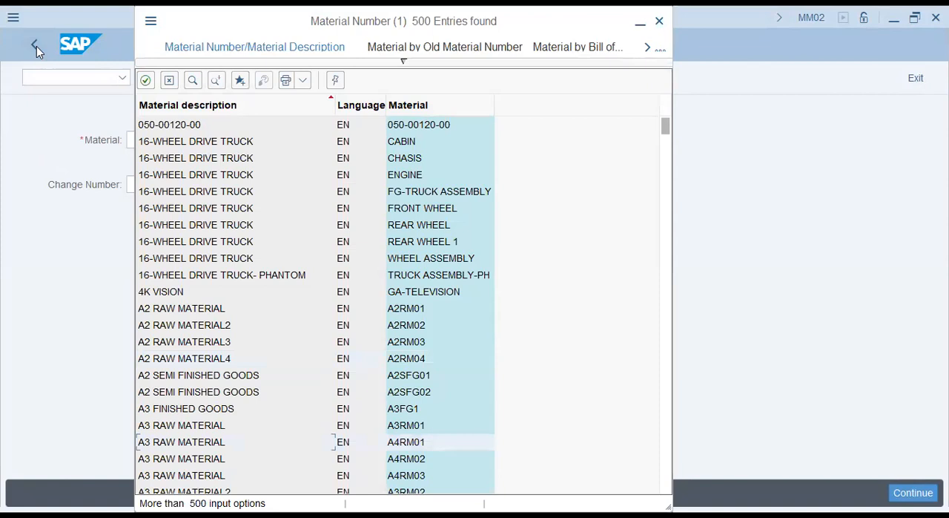
{"action": "key", "text": "Page_Down"}
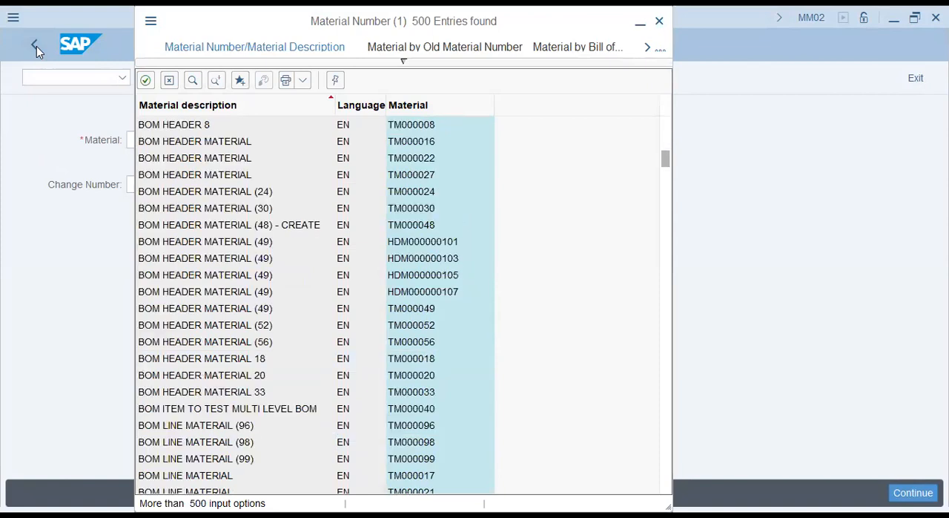
{"action": "key", "text": "Page_Down"}
{"action": "key", "text": "Page_Down"}
{"action": "key", "text": "Page_Down"}
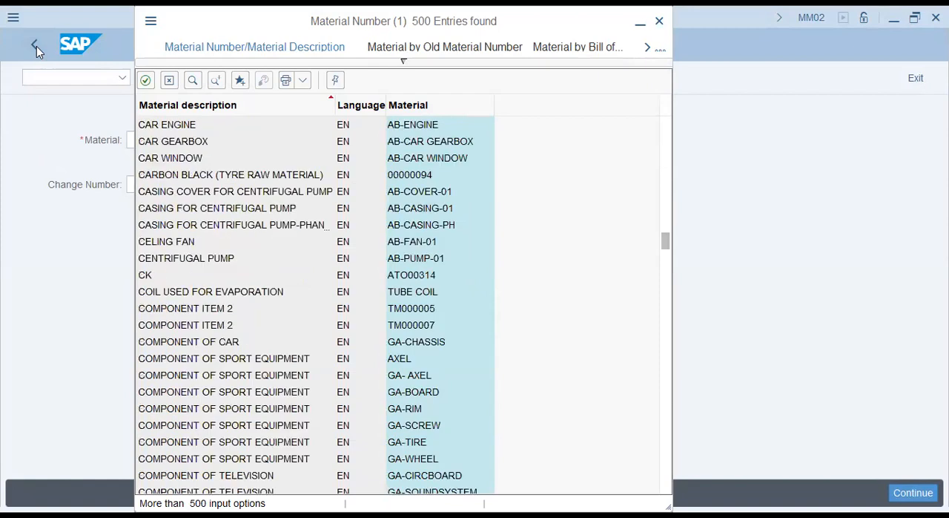
{"action": "key", "text": "Escape"}
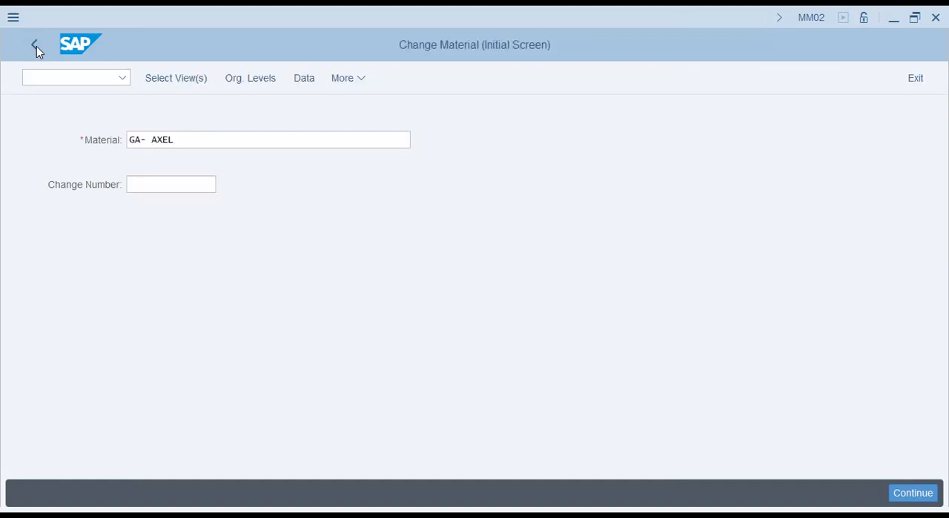
- Select the Basic Data 1 and 2, Sales Org. Data 1, Accounting 1 and 2, and Costing 1 and 2 views for GA- AXEL
{"action": "key", "text": "Return"}
{"action": "key", "text": "space"}
{"action": "key", "text": "Down"}
{"action": "key", "text": "space"}
{"action": "key", "text": "Down"}
{"action": "key", "text": "space"}
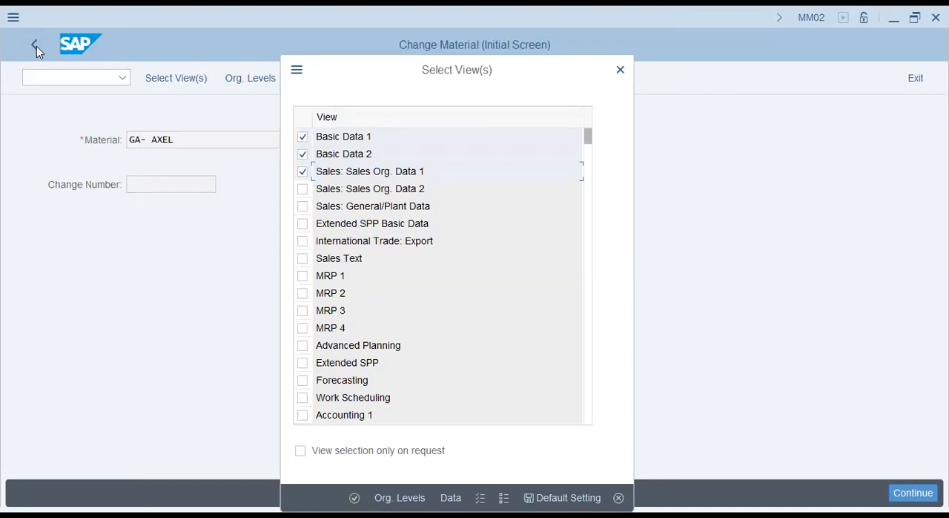
{"action": "key", "text": "Page_Down"}
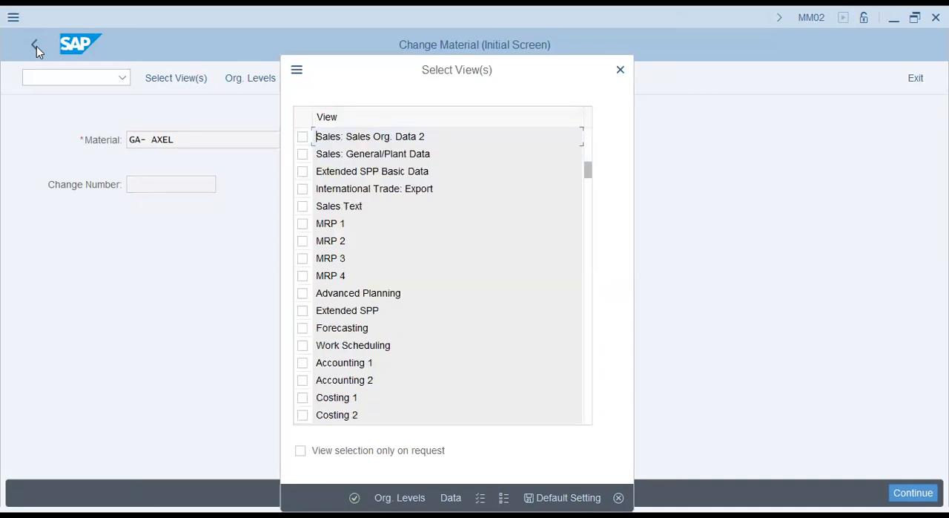
{"action": "left_click", "coordinate": [302, 362]}
{"action": "left_click", "coordinate": [302, 379]}
{"action": "left_click", "coordinate": [303, 398]}
{"action": "left_click", "coordinate": [303, 415]}
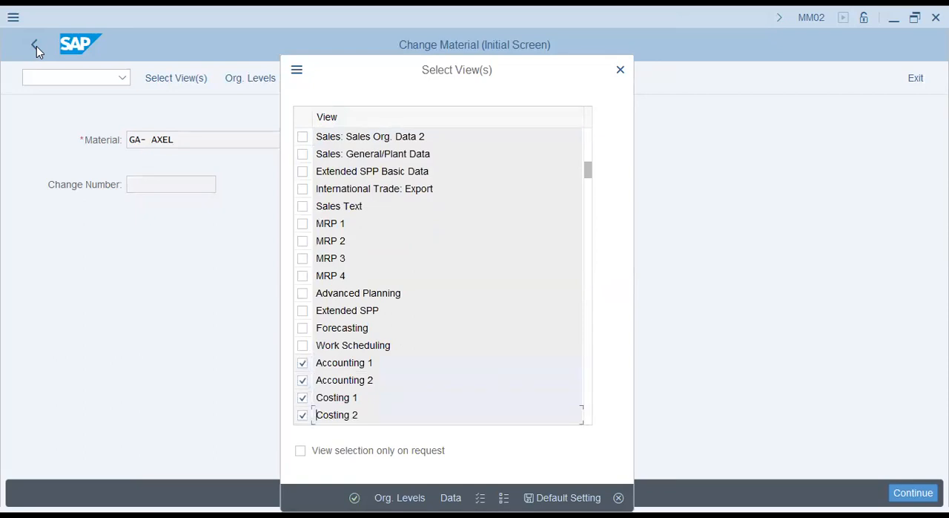
{"action": "key", "text": "Return"}
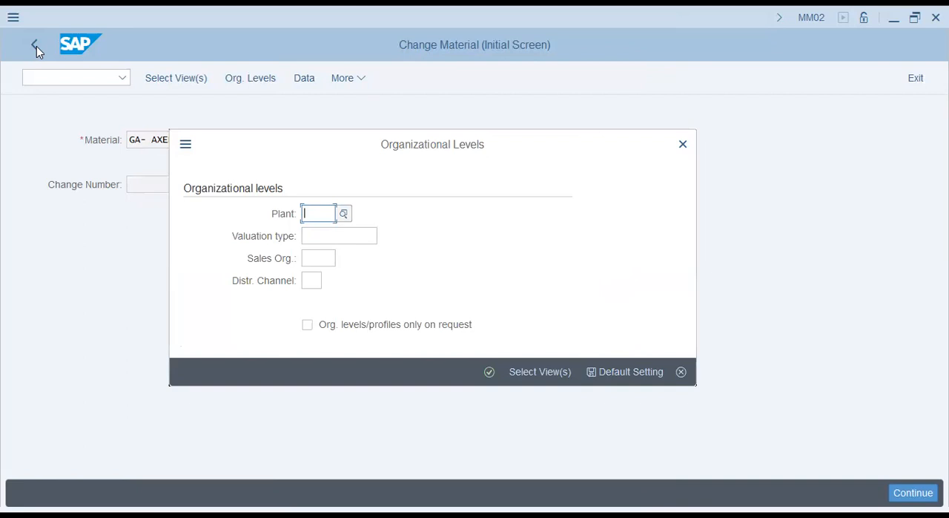
- Try to continue with plant YL47 as the organizational level, and cancel back to the Change Material initial screen
{"action": "type", "text": "y1"}
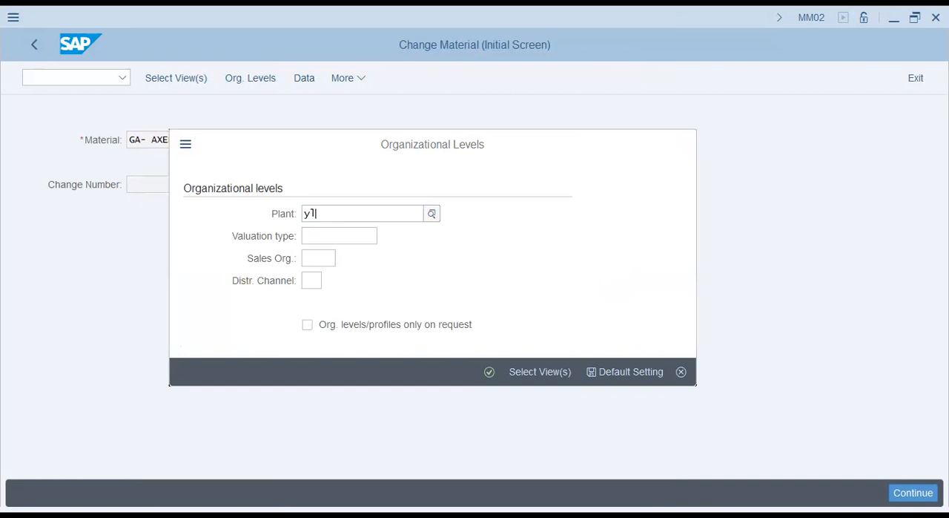
{"action": "type", "text": "47"}
{"action": "key", "text": "Return"}
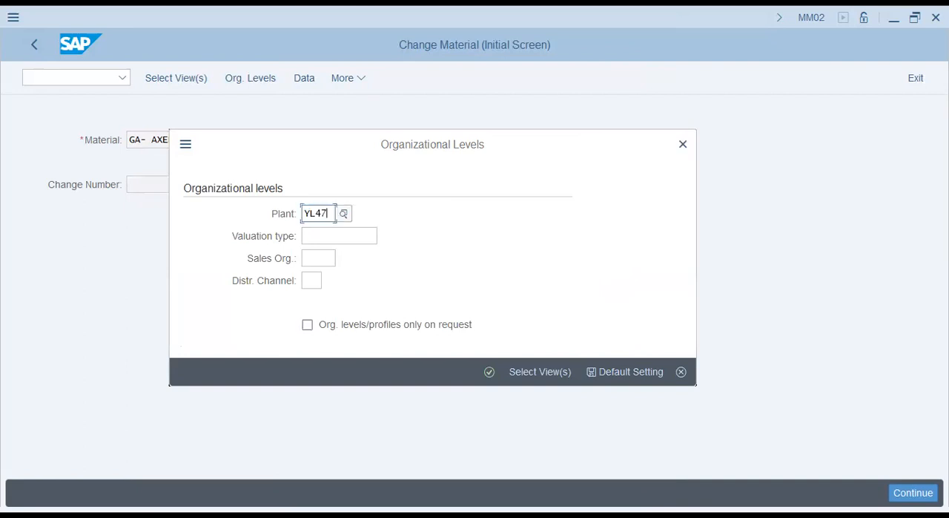
{"action": "key", "text": "Return"}
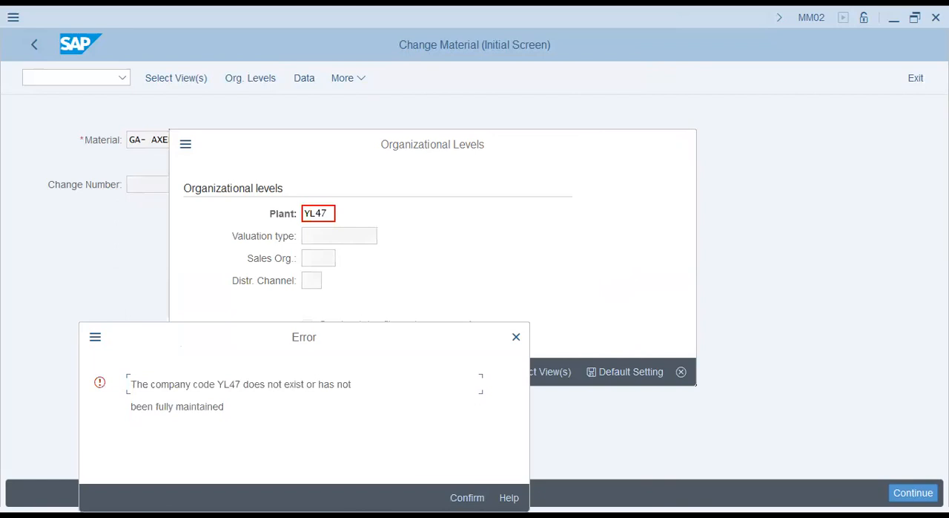
{"action": "key", "text": "Return"}
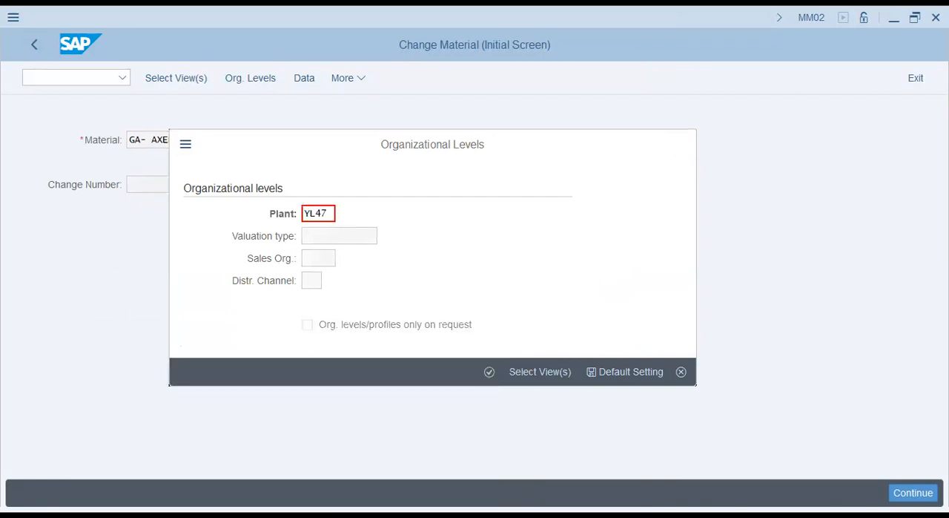
{"action": "key", "text": "Escape"}
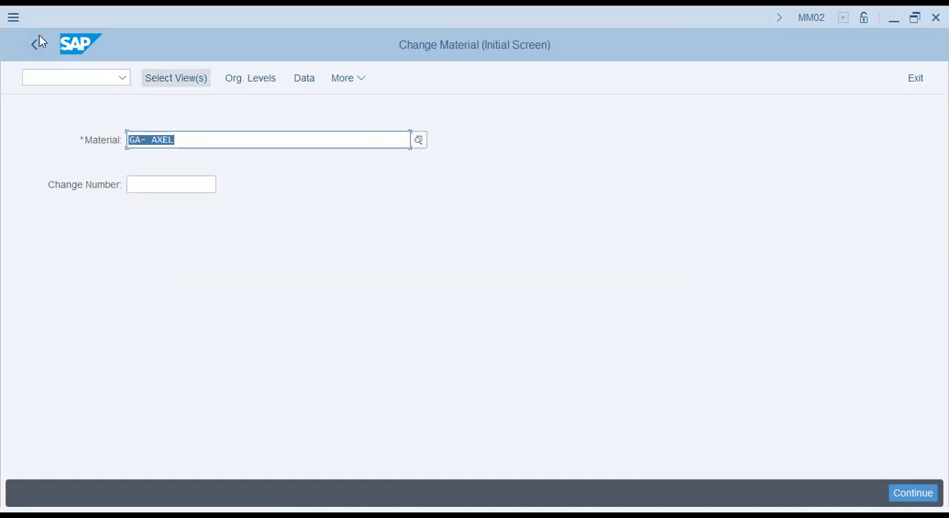
{"action": "key", "text": "Return"}
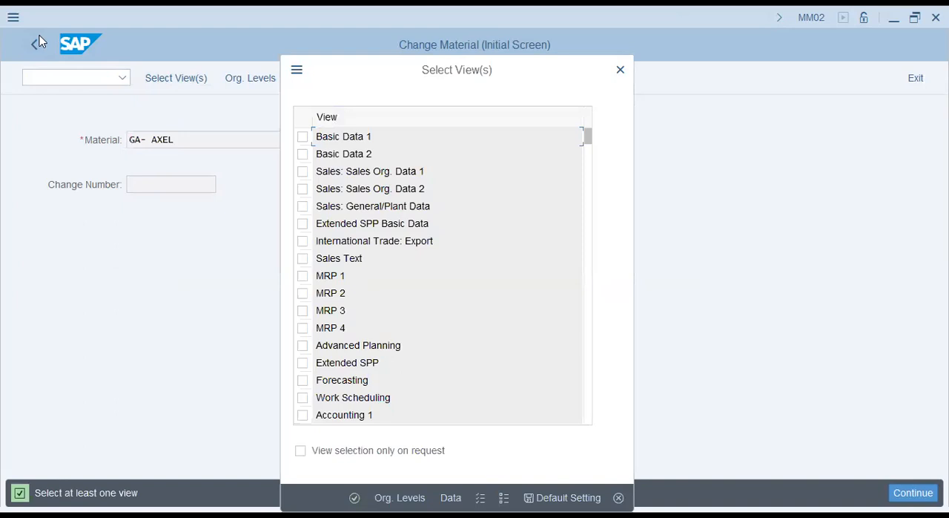
{"action": "key", "text": "Escape"}
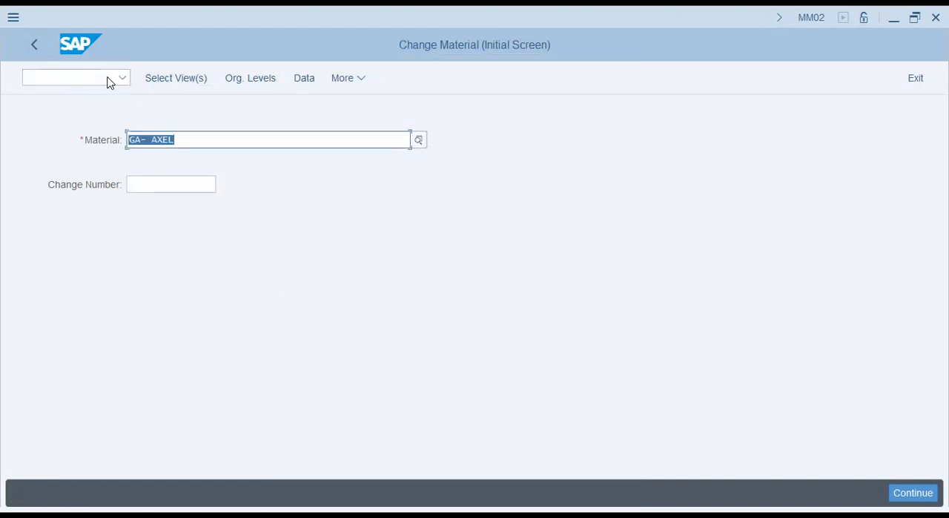
- Restart the Change Material transaction with the command /nmm02
{"action": "left_click", "coordinate": [37, 78]}
{"action": "type", "text": "/nmm02"}
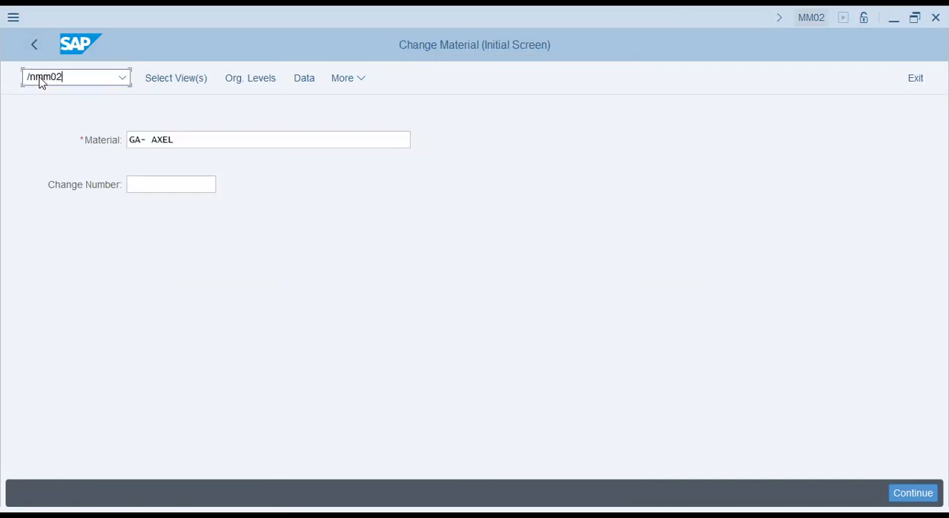
{"action": "key", "text": "Return"}
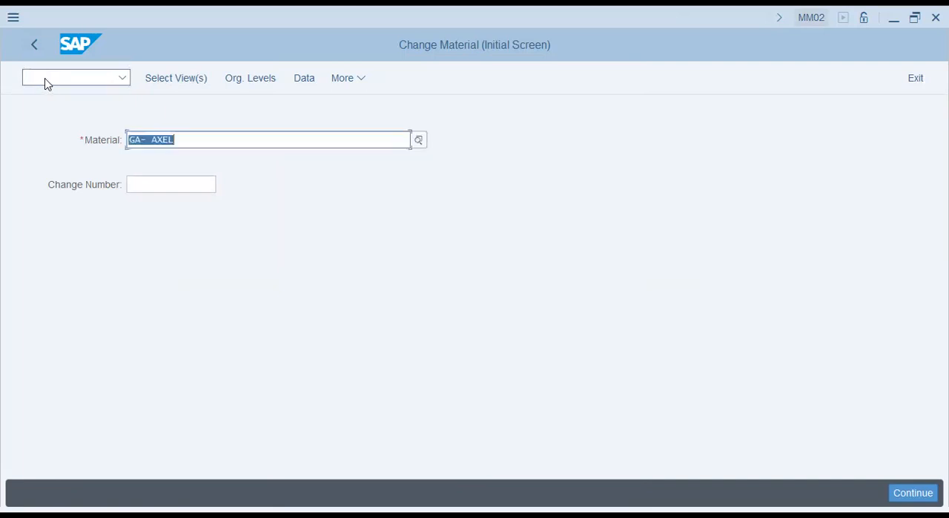
- Switch to the Display Material transaction with the command /nmm03
{"action": "left_click", "coordinate": [46, 79]}
{"action": "type", "text": "/nmm03"}
{"action": "key", "text": "Return"}
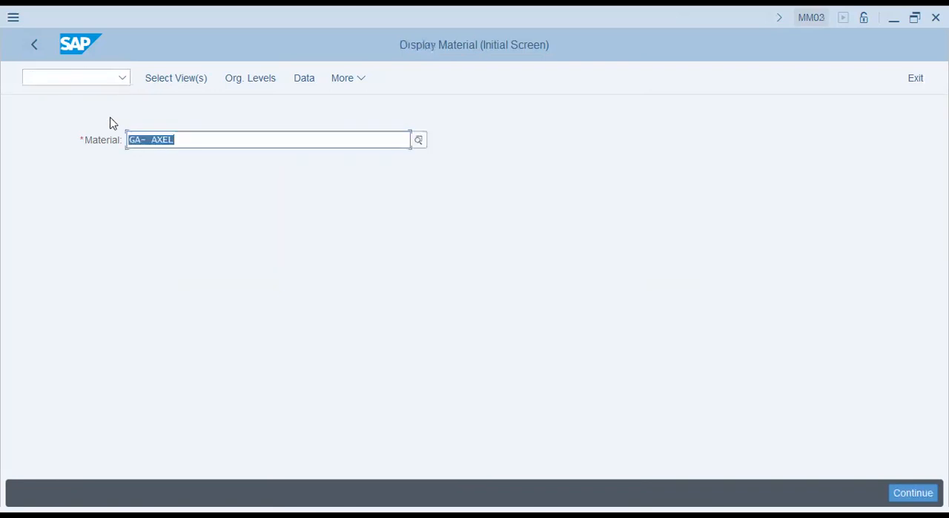
- Display material GA- AXEL with the Basic Data 1 and Basic Data 2 views selected
{"action": "key", "text": "Return"}
{"action": "key", "text": "space"}
{"action": "key", "text": "Down"}
{"action": "key", "text": "space"}
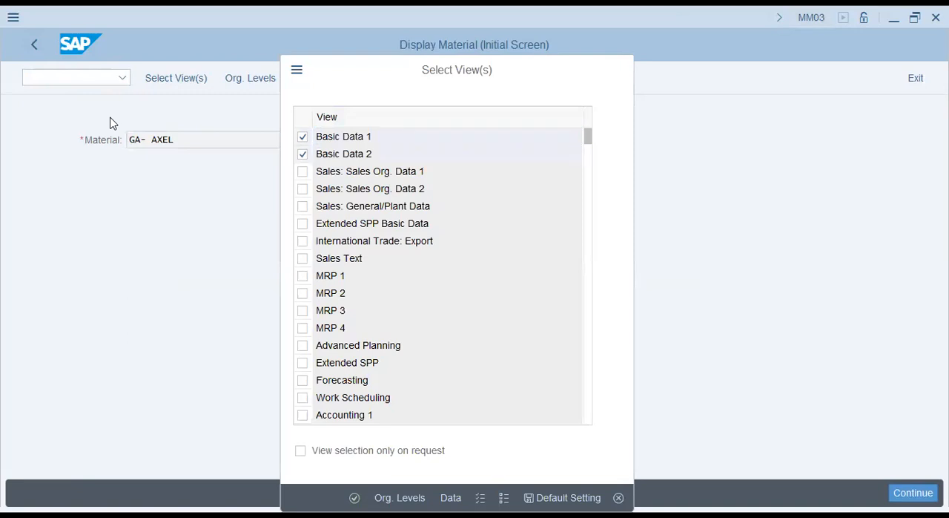
{"action": "key", "text": "Return"}
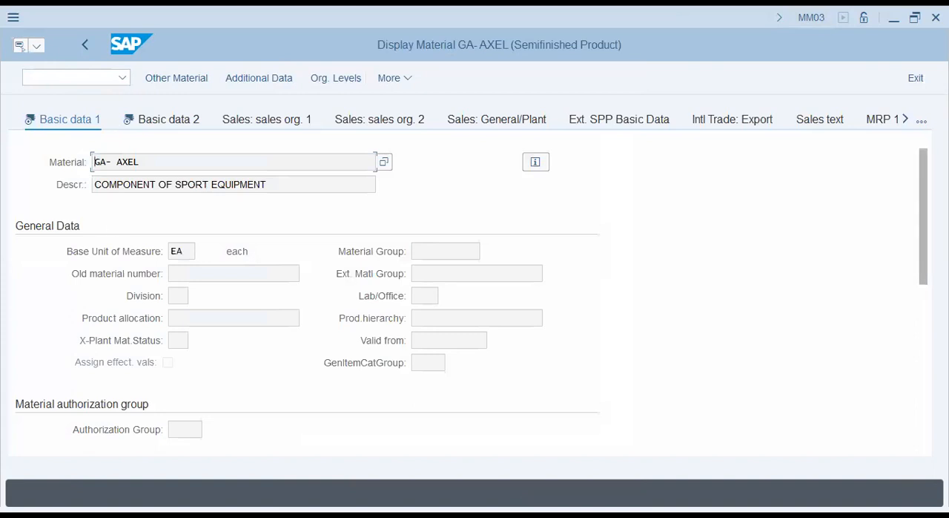
- Examine the Basic data 1 view of the material, including its General Data, authorization group and Dimensions/EANs fields
{"action": "scroll", "coordinate": [445, 250], "scroll_direction": "down", "scroll_amount": 1}
{"action": "scroll", "coordinate": [445, 251], "scroll_direction": "up", "scroll_amount": 1}
{"action": "left_click", "coordinate": [444, 250]}
{"action": "key", "text": "Tab"}
{"action": "key", "text": "Tab"}
{"action": "key", "text": "Tab"}
{"action": "key", "text": "Tab"}
{"action": "key", "text": "Tab"}
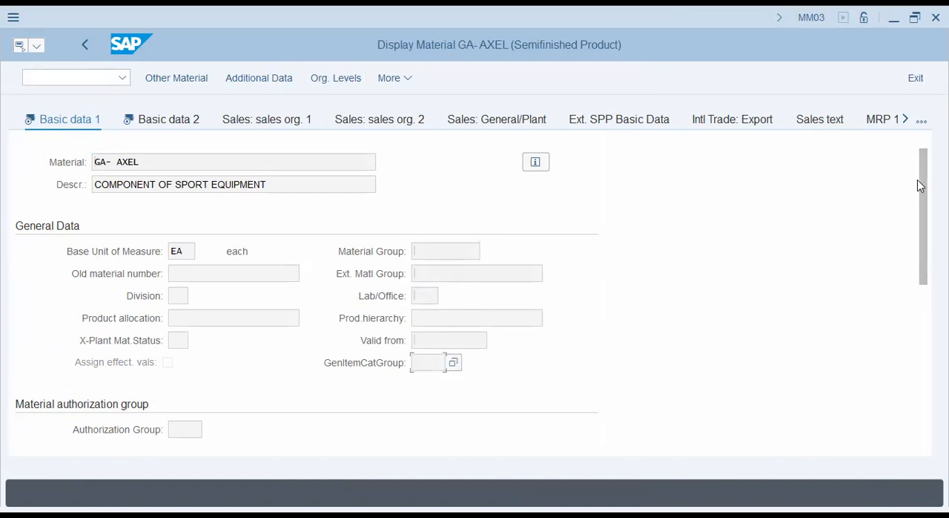
{"action": "scroll", "coordinate": [919, 185], "scroll_direction": "down", "scroll_amount": 3}
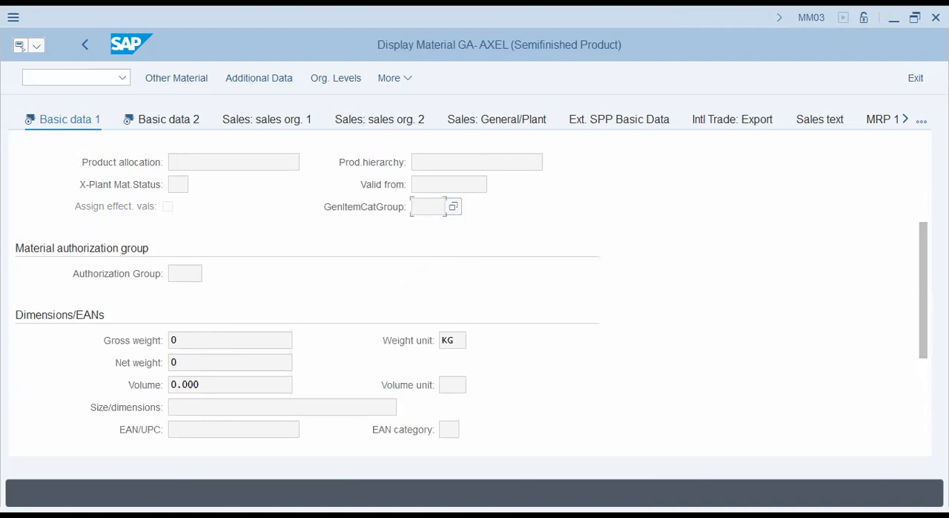
{"action": "scroll", "coordinate": [923, 290], "scroll_direction": "down", "scroll_amount": 3}
{"action": "scroll", "coordinate": [475, 297], "scroll_direction": "up", "scroll_amount": 3}
- Display the Basic data 2 view and try to continue past it without entering any organizational levels
{"action": "key", "text": "Return"}
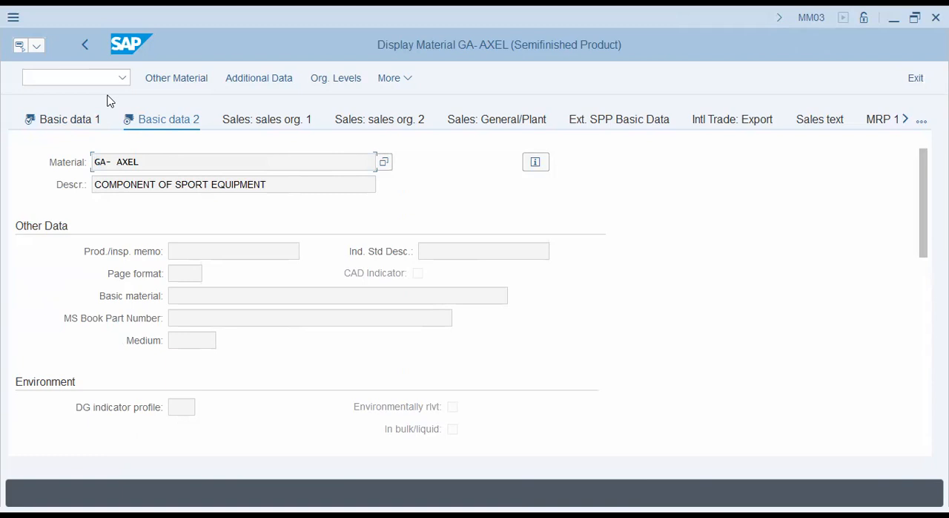
{"action": "key", "text": "Tab"}
{"action": "key", "text": "Return"}
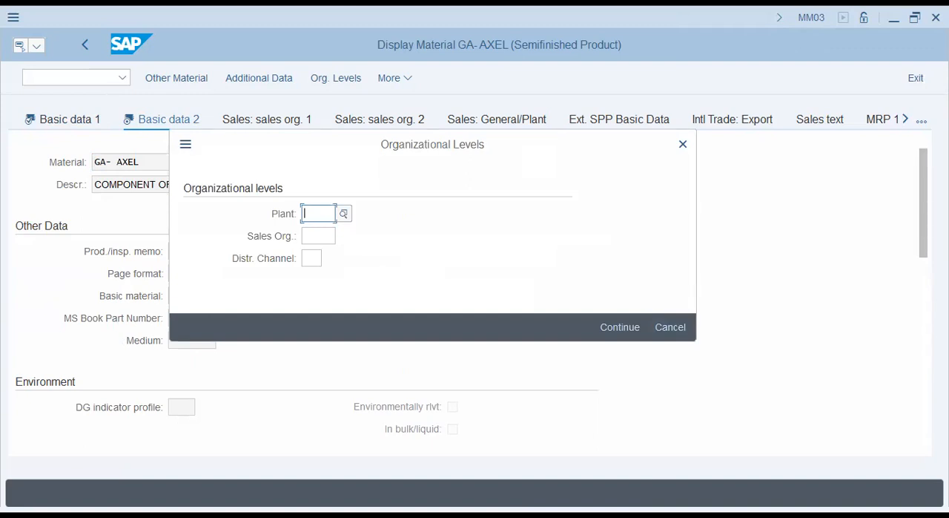
{"action": "key", "text": "Return"}
- Try to open the MRP 1 view, cancel the organizational levels entry, and examine the remaining Basic data 2 fields
{"action": "left_click", "coordinate": [922, 123]}
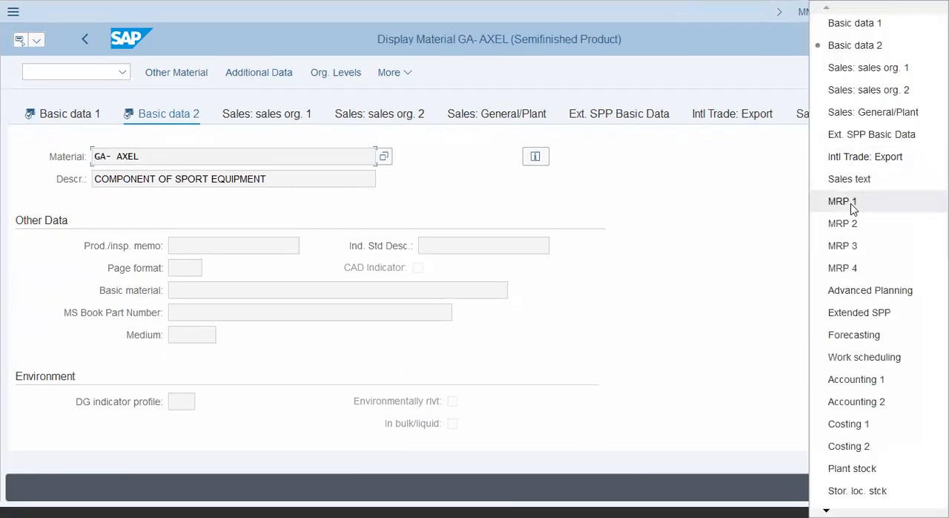
{"action": "left_click", "coordinate": [842, 200]}
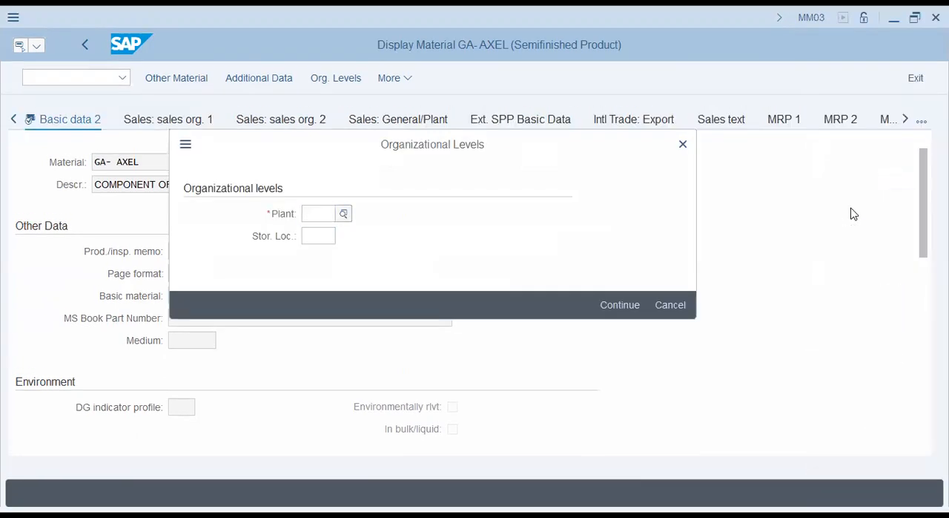
{"action": "key", "text": "Escape"}
{"action": "left_click_drag", "start_coordinate": [923, 214], "coordinate": [923, 382]}
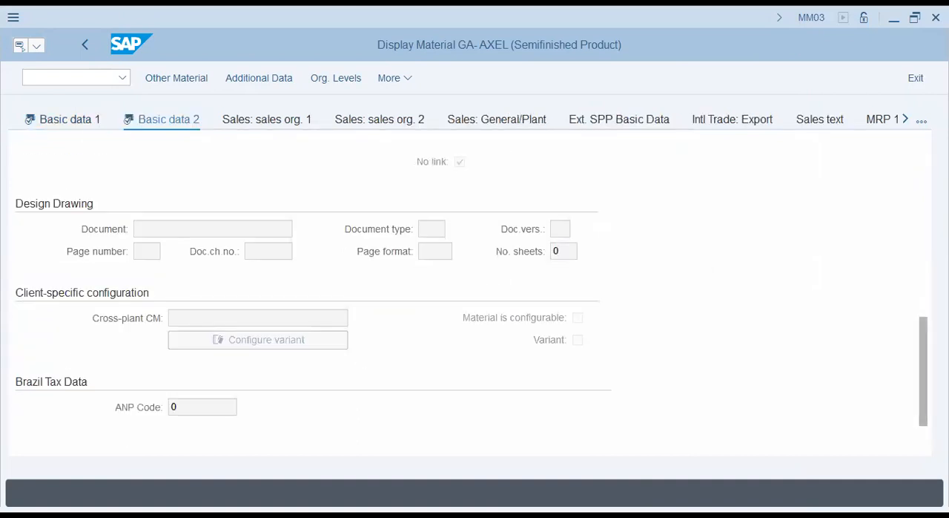
- Try to open the Accounting 1 view and return to Basic data 2 without entering a plant or valuation type
{"action": "left_click", "coordinate": [922, 124]}
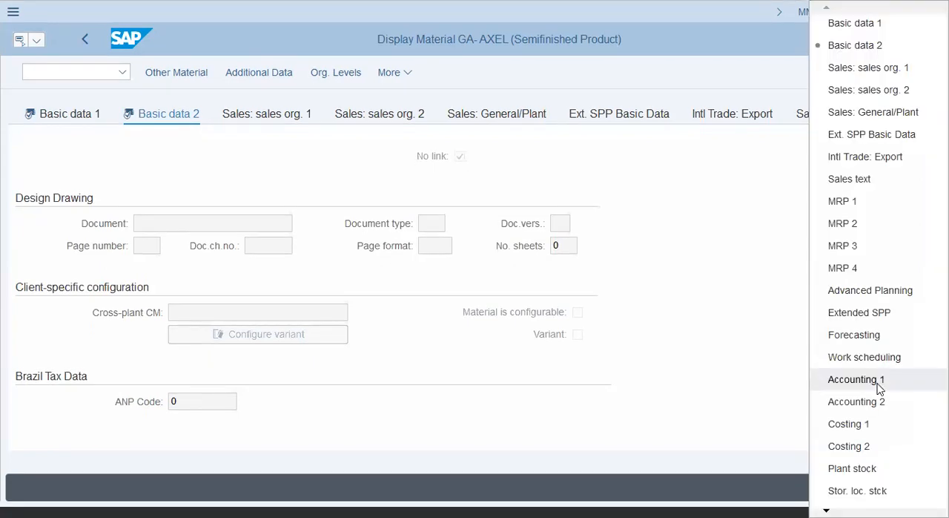
{"action": "left_click", "coordinate": [856, 379]}
{"action": "key", "text": "F4"}
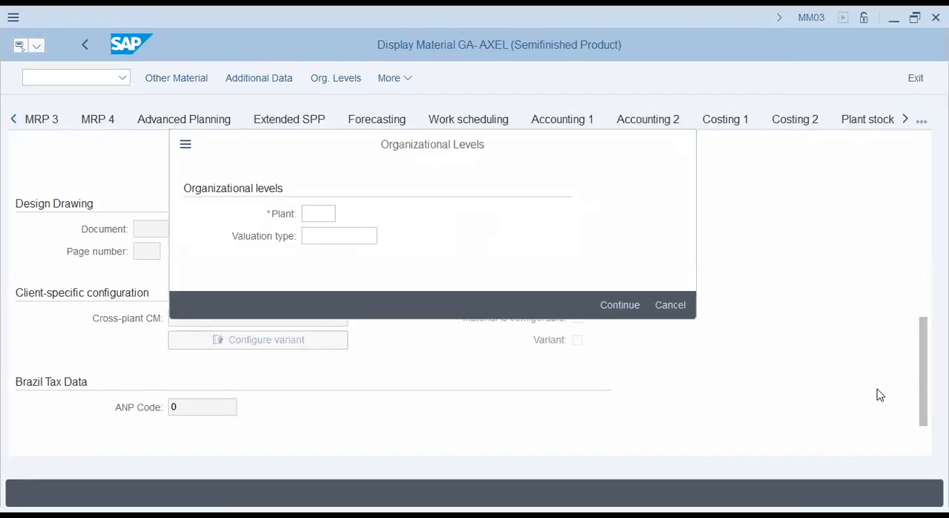
{"action": "mouse_move", "coordinate": [920, 212]}
{"action": "left_mouse_down"}
{"action": "mouse_move", "coordinate": [920, 181]}
{"action": "mouse_move", "coordinate": [920, 338]}
{"action": "left_mouse_up"}
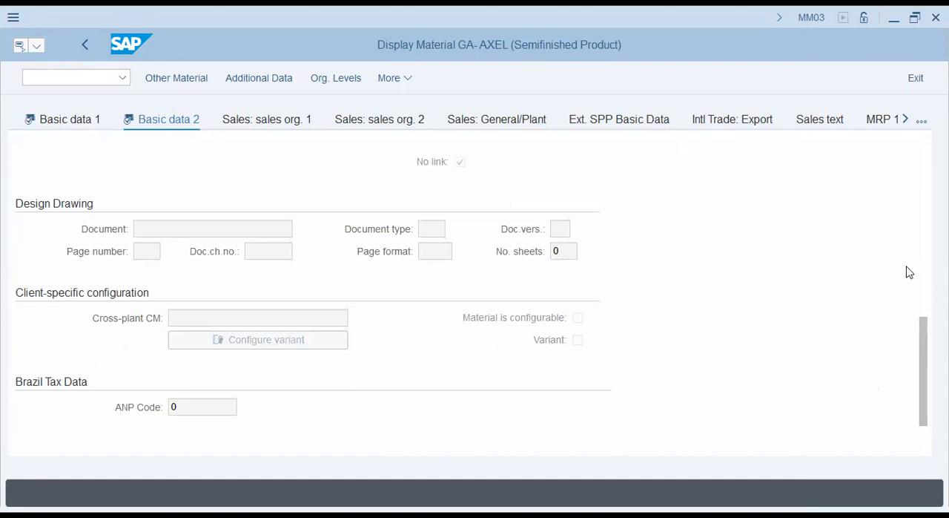
- Return to the SAP Easy Access menu with the command /n and collapse the Material Master folder
{"action": "left_click", "coordinate": [42, 82]}
{"action": "type", "text": "/n"}
{"action": "key", "text": "Return"}
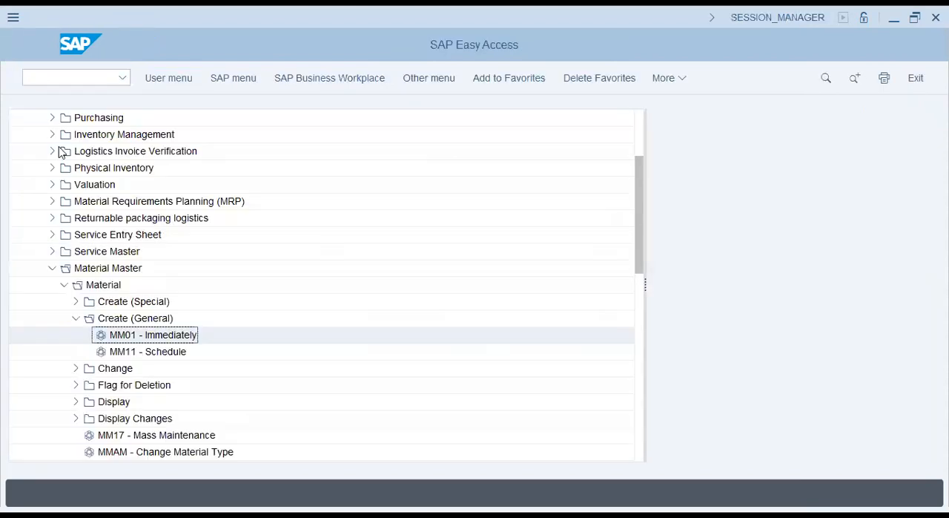
{"action": "left_click", "coordinate": [52, 267]}
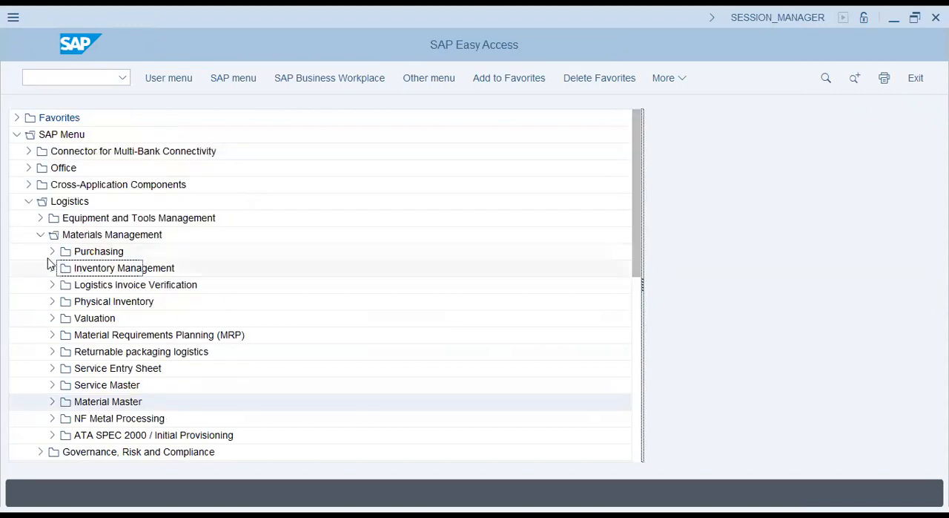
- Expand Purchasing and go through its Master Data folders from Info Record to Vendor, collapsing Master Data again
{"action": "left_click", "coordinate": [52, 251]}
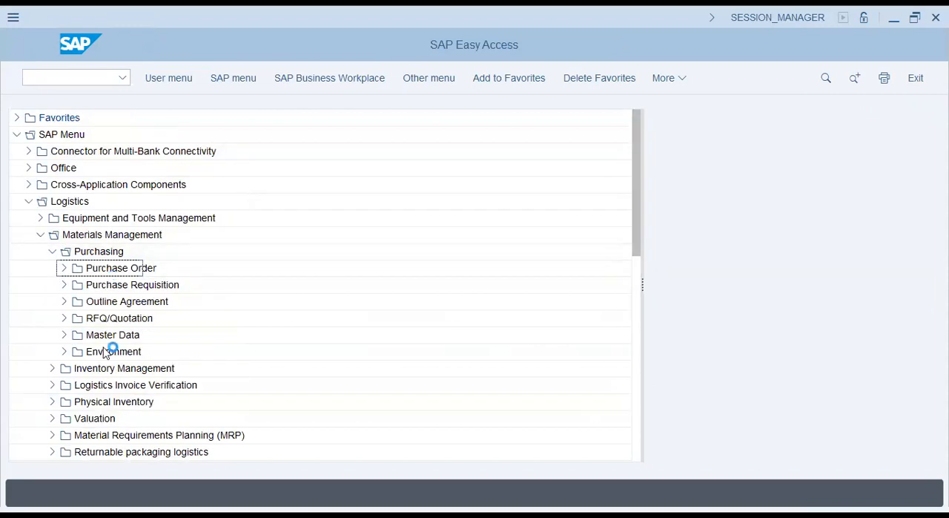
{"action": "left_click", "coordinate": [63, 336]}
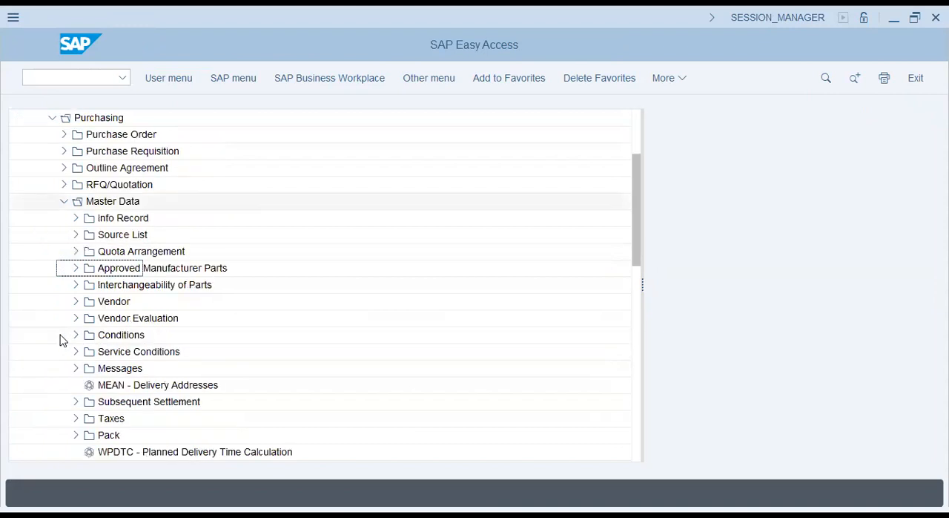
{"action": "left_click", "coordinate": [113, 219]}
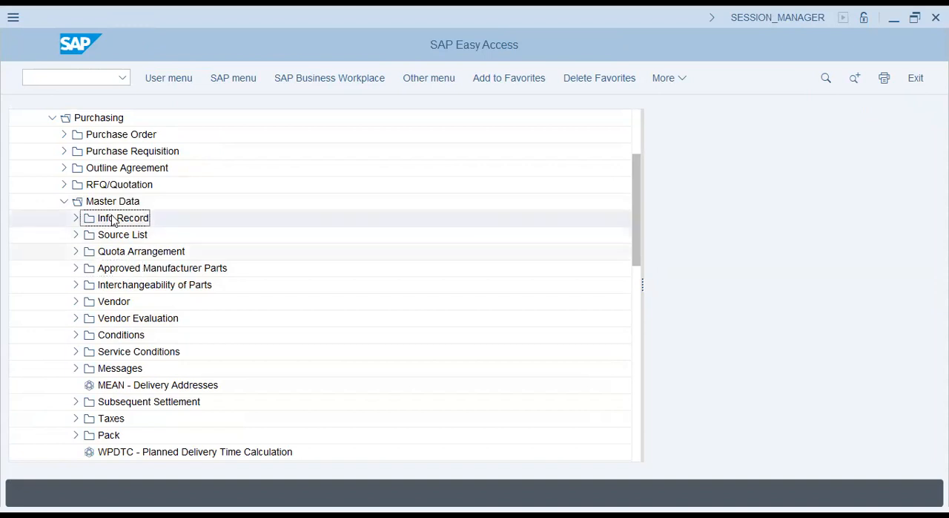
{"action": "key", "text": "Down"}
{"action": "key", "text": "Down"}
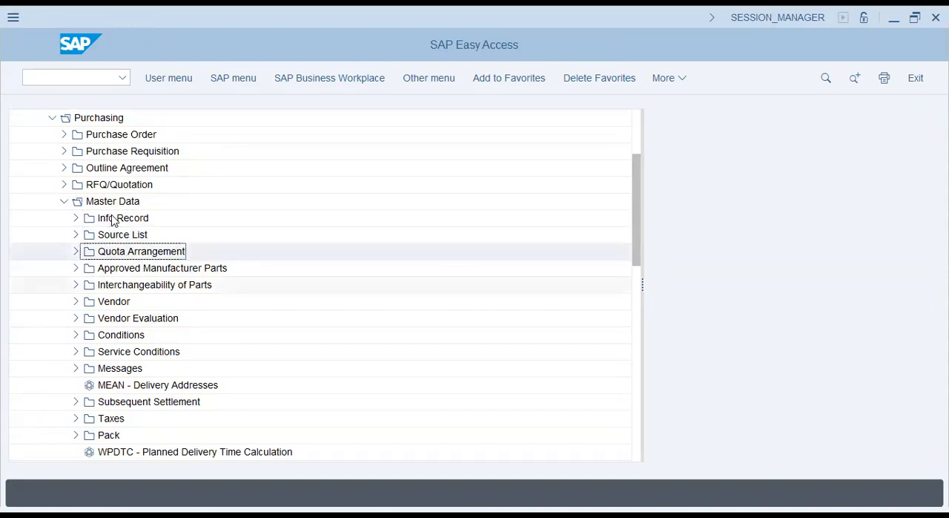
{"action": "key", "text": "Down"}
{"action": "key", "text": "Down"}
{"action": "key", "text": "Down"}
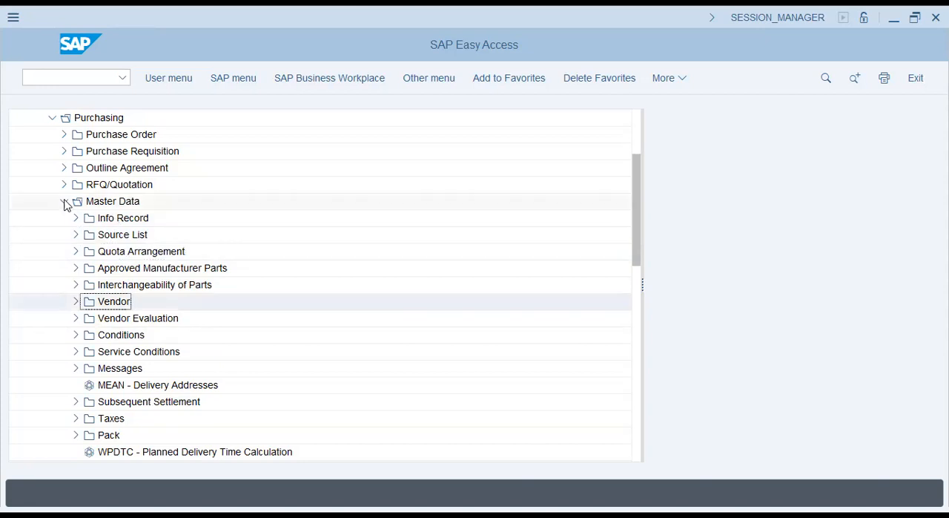
{"action": "left_click", "coordinate": [65, 201]}
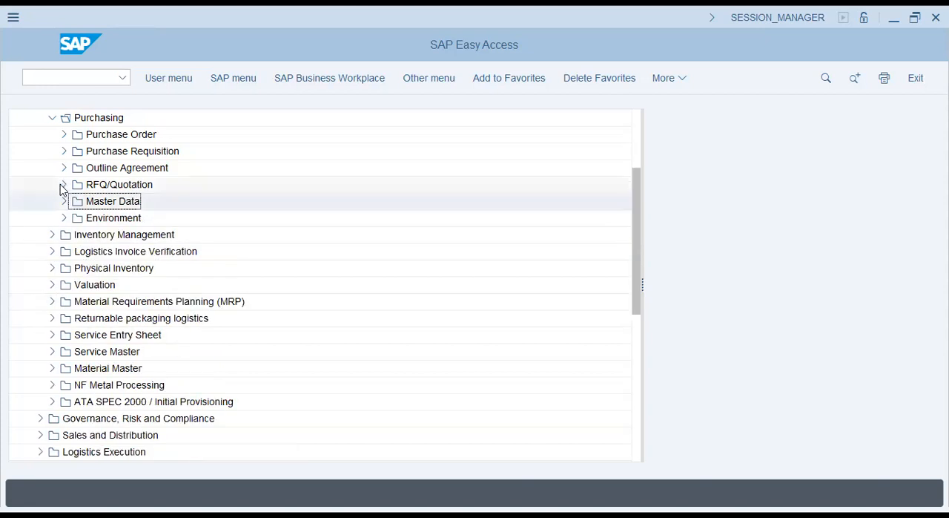
- View the Request for Quotation transactions under RFQ/Quotation, collapse the folder, and go through the Purchasing folders up to Purchase Order
{"action": "left_click", "coordinate": [63, 185]}
{"action": "left_click", "coordinate": [74, 202]}
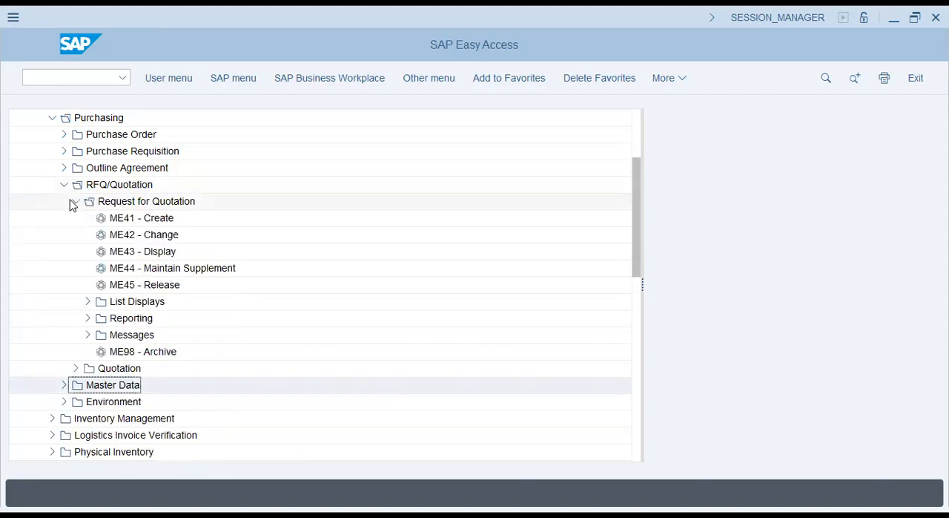
{"action": "left_click", "coordinate": [74, 202]}
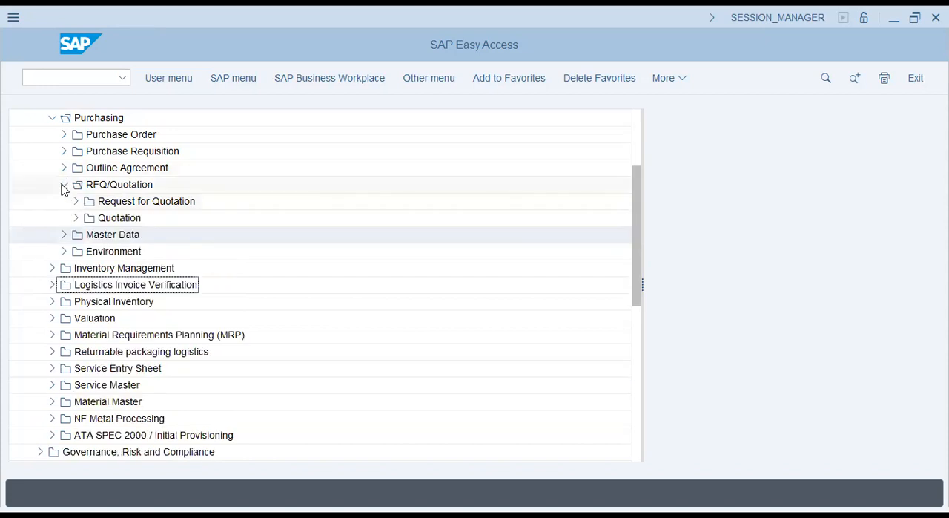
{"action": "left_click", "coordinate": [64, 185]}
{"action": "left_click", "coordinate": [116, 187]}
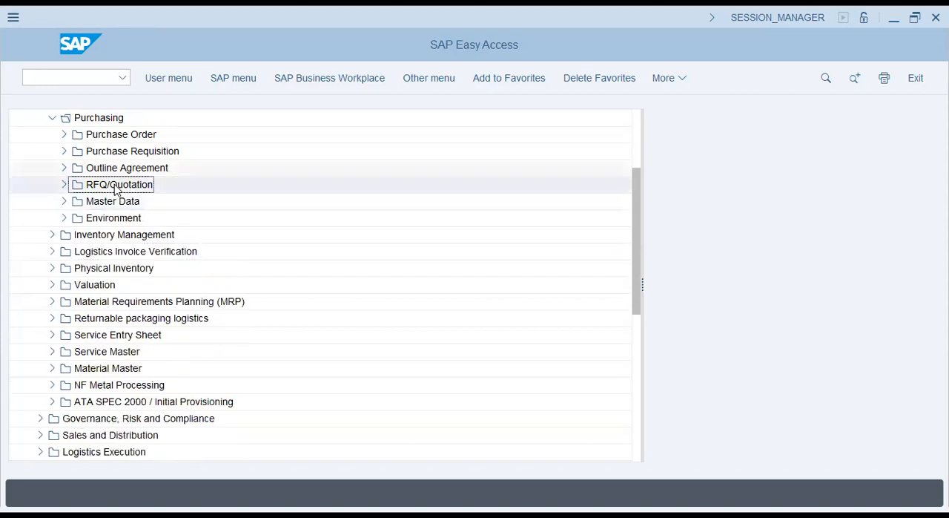
{"action": "key", "text": "Up"}
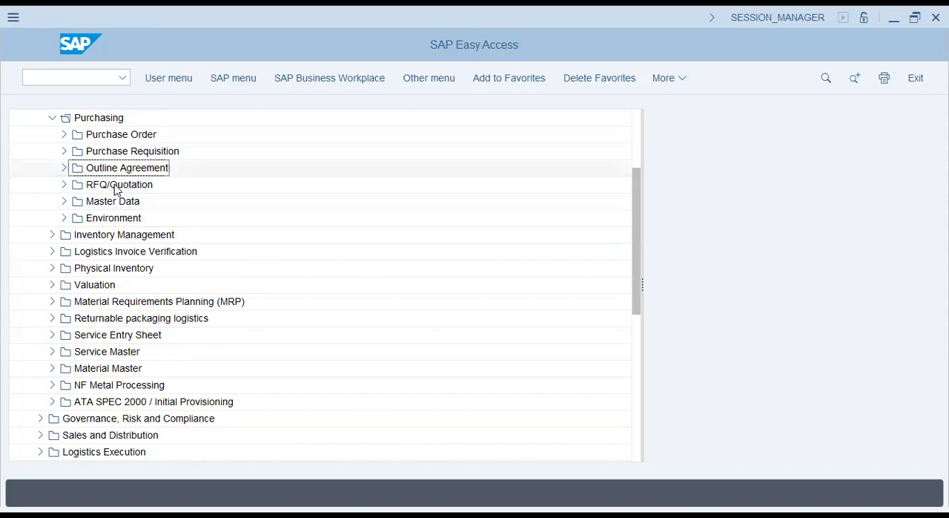
{"action": "key", "text": "Up"}
{"action": "key", "text": "Up"}
- Examine the Purchase Order folder's Release and Create transactions, including ME29N - Individual Release, and collapse the Purchasing folder
{"action": "left_click", "coordinate": [63, 135]}
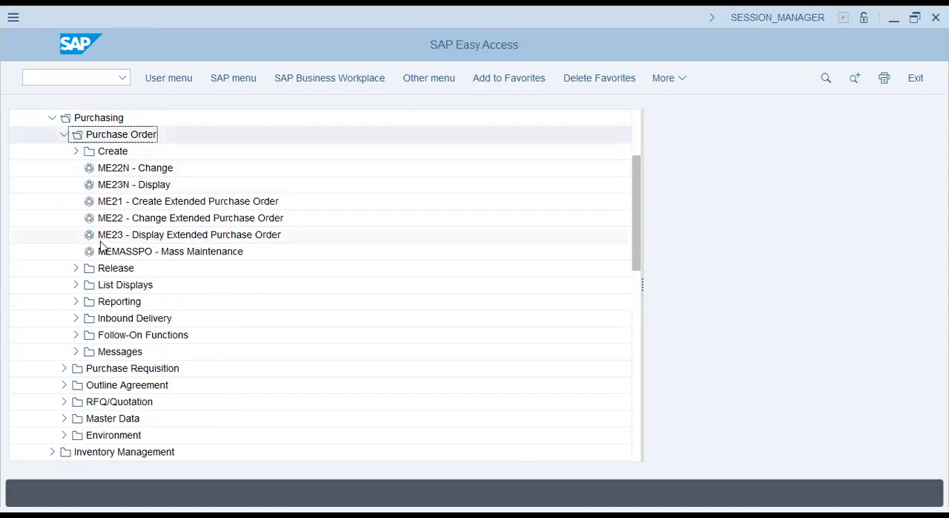
{"action": "left_click", "coordinate": [76, 268]}
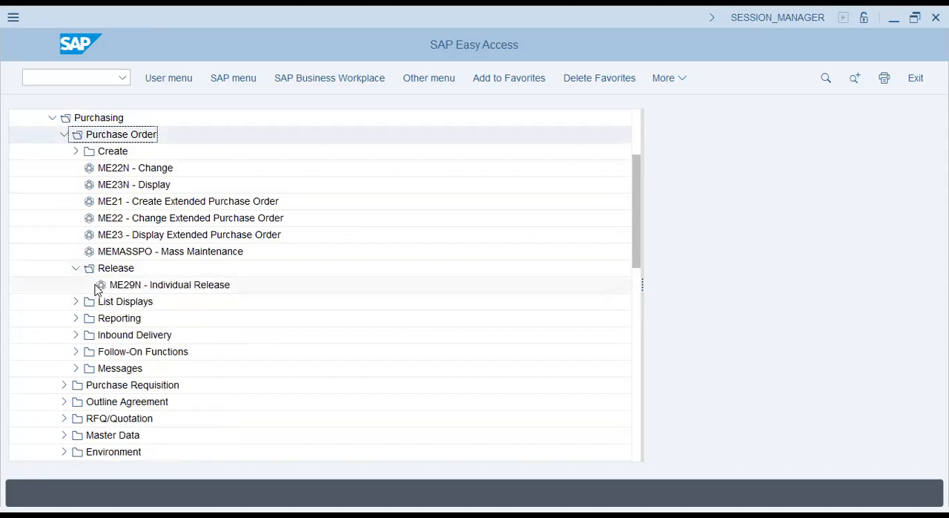
{"action": "left_click", "coordinate": [98, 287]}
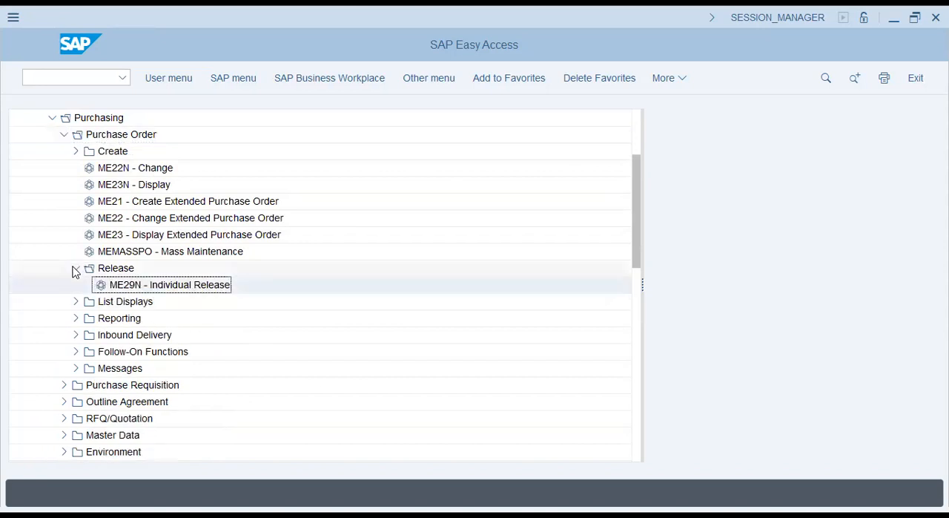
{"action": "left_click", "coordinate": [75, 270]}
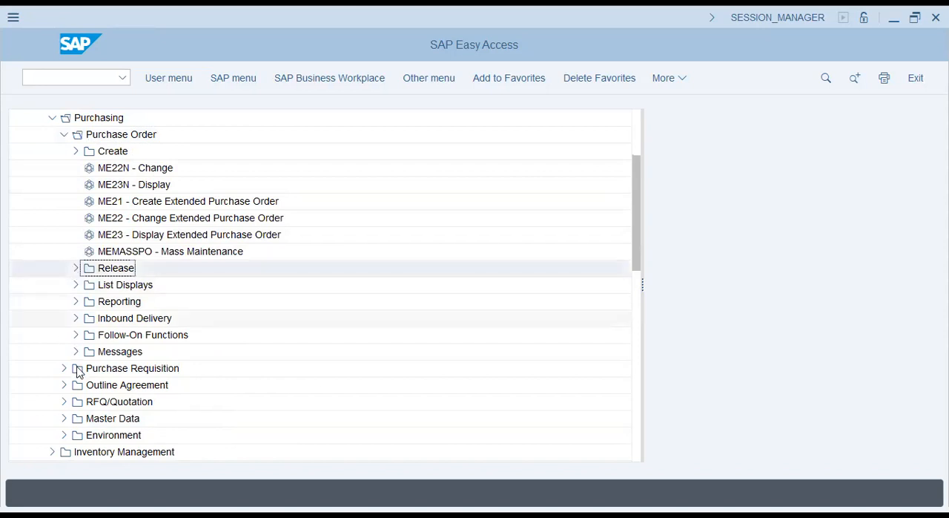
{"action": "left_click", "coordinate": [75, 152]}
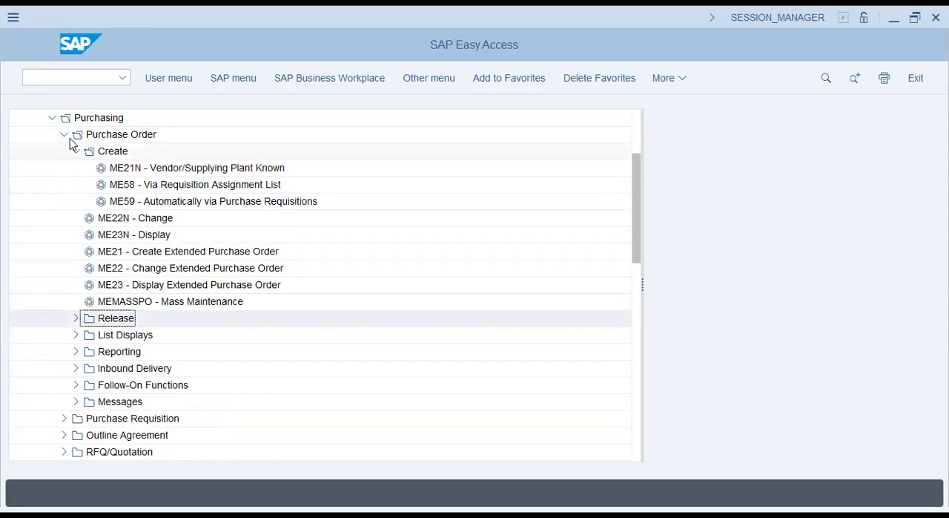
{"action": "left_click", "coordinate": [65, 135]}
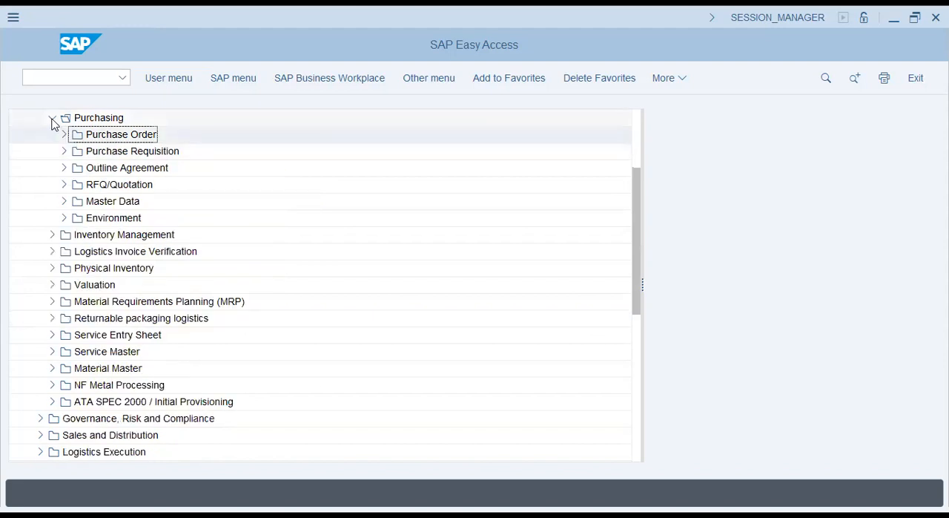
{"action": "left_click", "coordinate": [52, 117]}
- Examine the Material Document and Reservation transactions under Inventory Management and collapse the folder again
{"action": "left_click", "coordinate": [52, 134]}
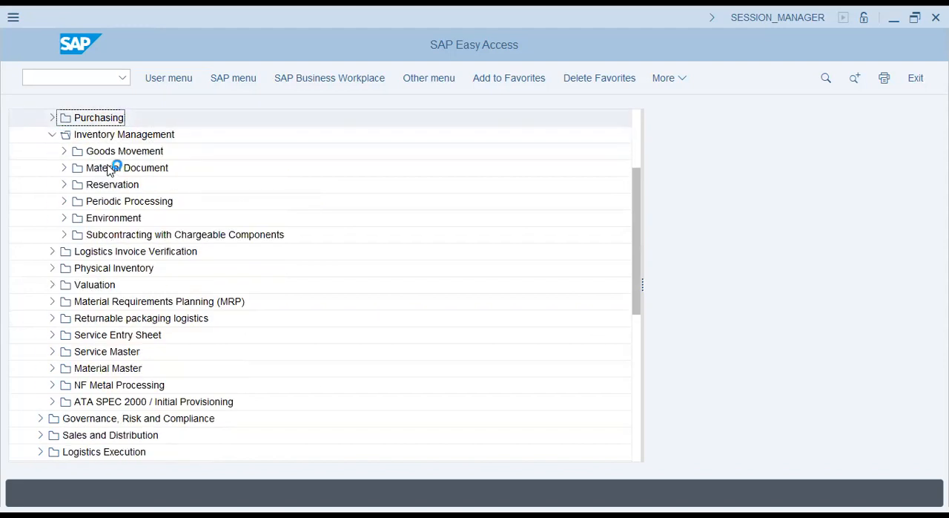
{"action": "left_click", "coordinate": [88, 157]}
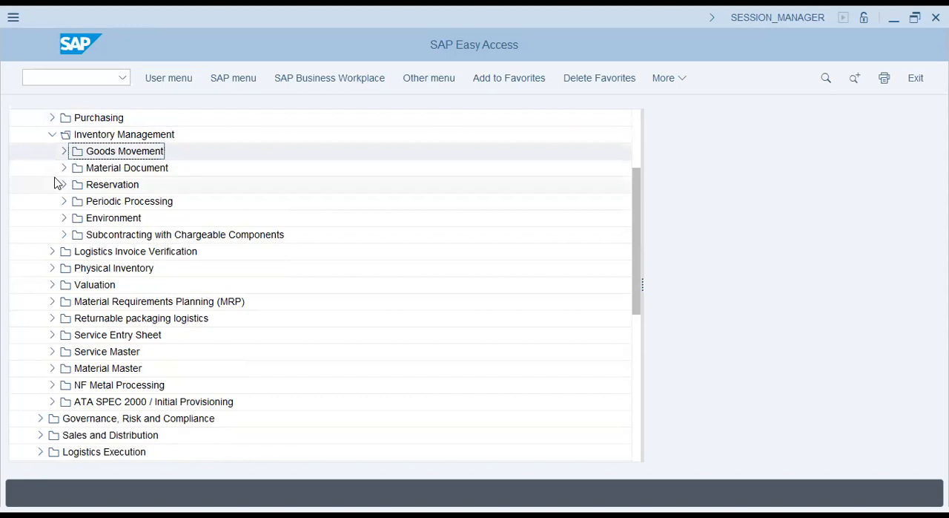
{"action": "left_click", "coordinate": [64, 167]}
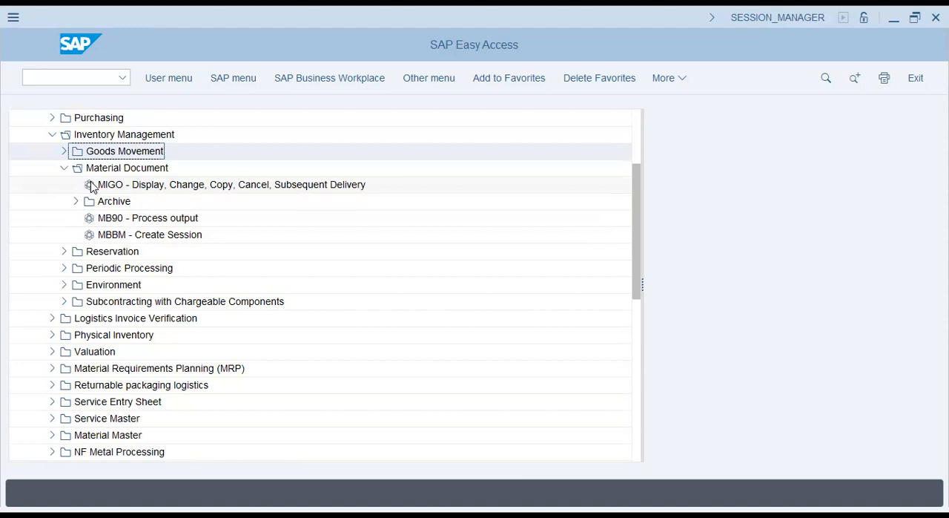
{"action": "left_click", "coordinate": [64, 253]}
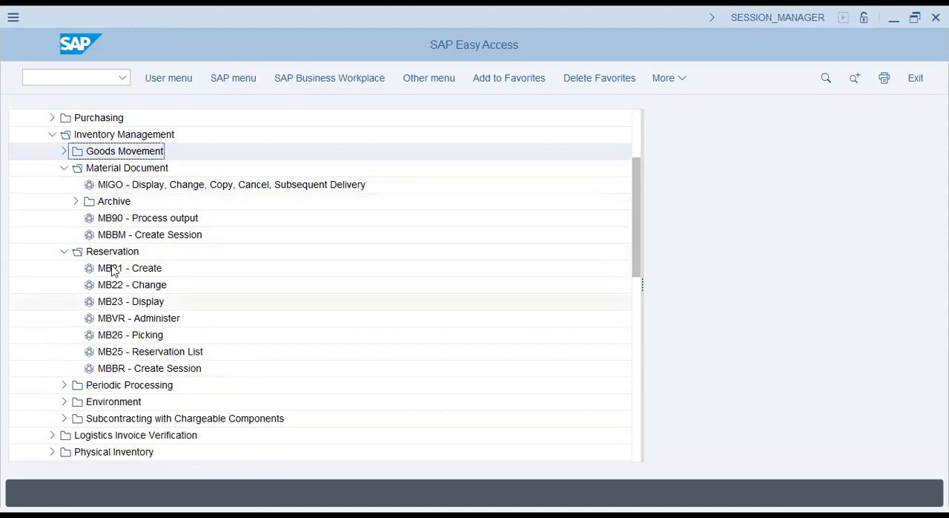
{"action": "left_click", "coordinate": [64, 253]}
{"action": "left_click", "coordinate": [64, 167]}
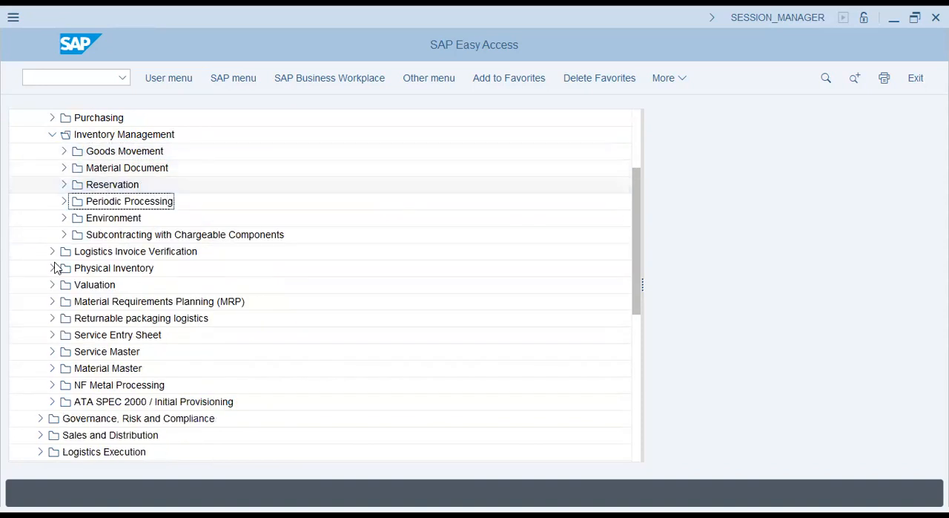
{"action": "left_click", "coordinate": [52, 134]}
- Expand Document Entry under Logistics Invoice Verification and select MIRO - Enter Invoice
{"action": "left_click", "coordinate": [52, 151]}
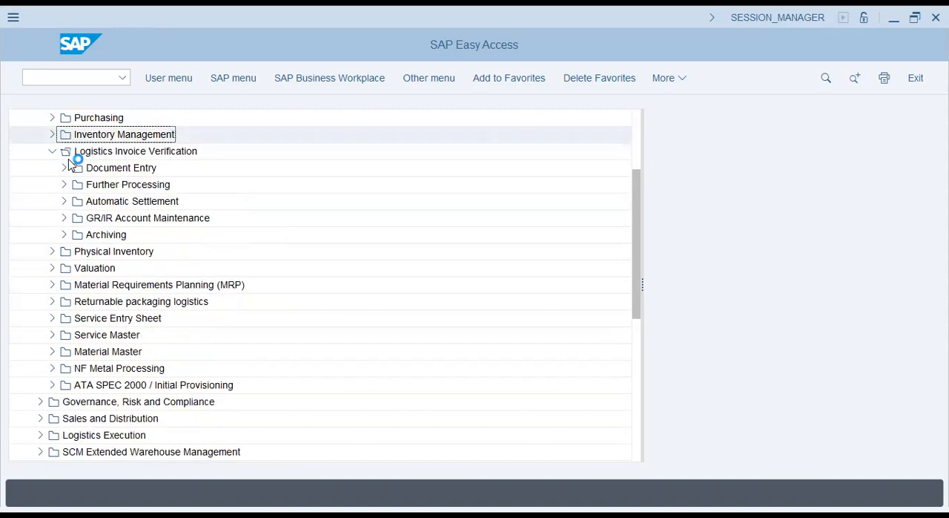
{"action": "left_click", "coordinate": [64, 167]}
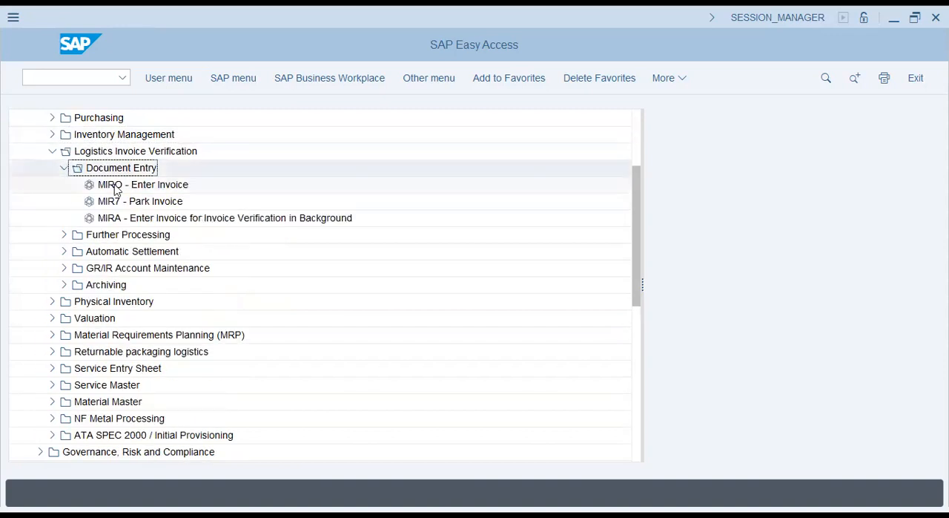
{"action": "left_click", "coordinate": [116, 189]}
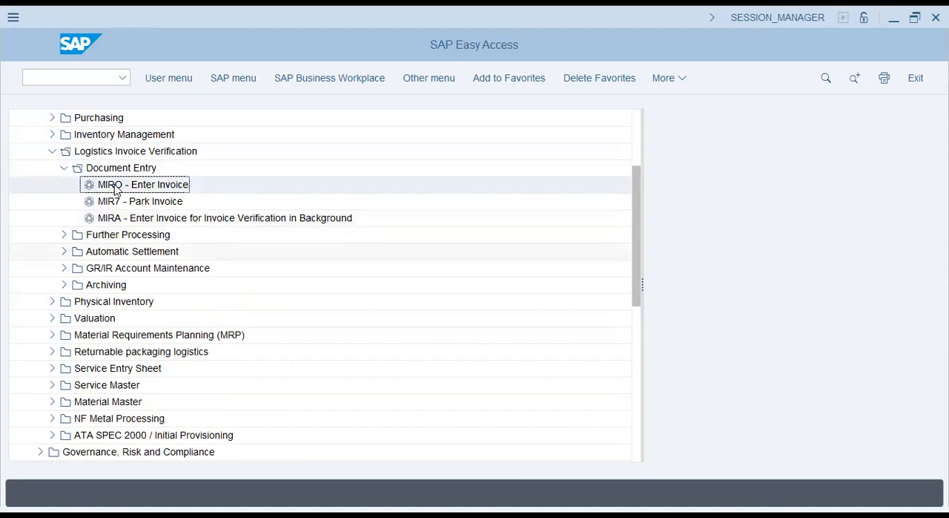
- Go through the Automatic Settlement transactions down to MRNB - Revaluation and collapse the folder
{"action": "left_click", "coordinate": [63, 252]}
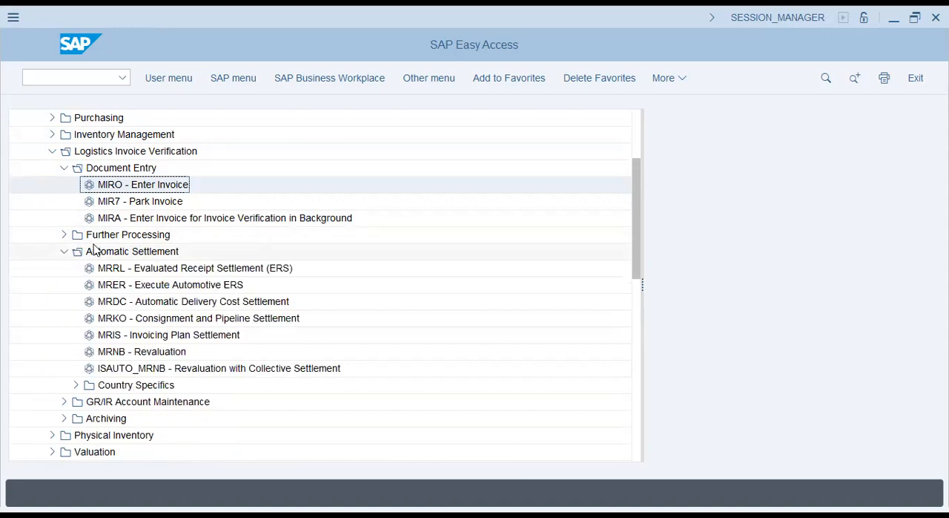
{"action": "key", "text": "Down"}
{"action": "key", "text": "Down"}
{"action": "key", "text": "Down"}
{"action": "key", "text": "Down"}
{"action": "key", "text": "Down"}
{"action": "key", "text": "Down"}
{"action": "key", "text": "Down"}
{"action": "key", "text": "Down"}
{"action": "key", "text": "Down"}
{"action": "key", "text": "Down"}
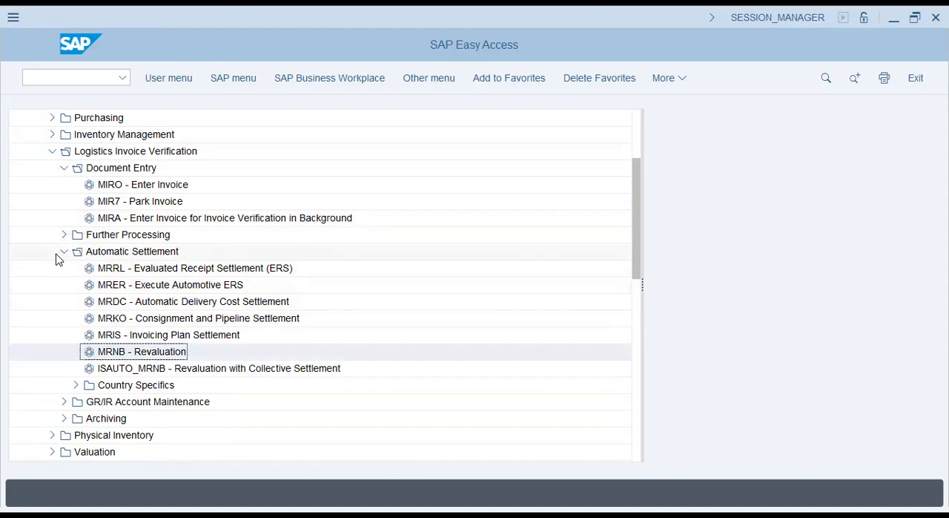
{"action": "left_click", "coordinate": [64, 252]}
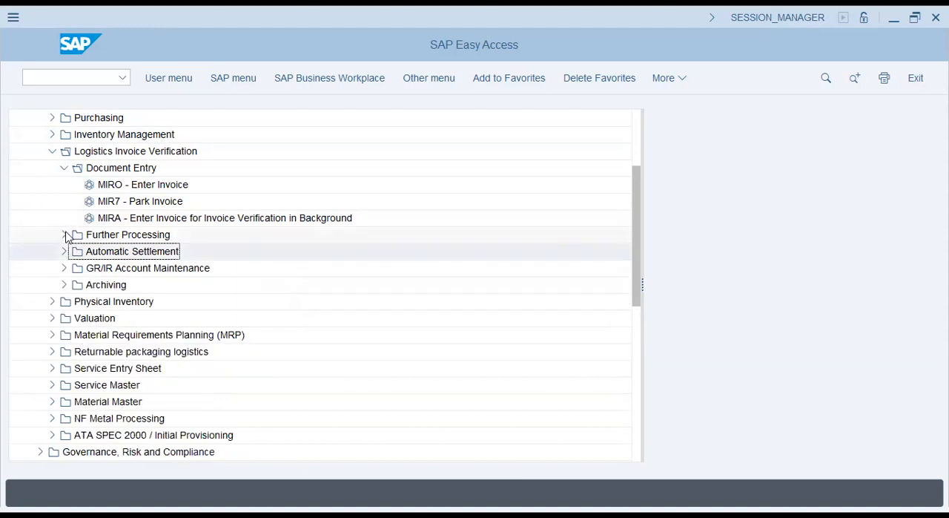
- Collapse the Further Processing and Document Entry folders and view the GR/IR Account Maintenance transactions, including MR11
{"action": "left_click", "coordinate": [64, 234]}
{"action": "left_click", "coordinate": [65, 235]}
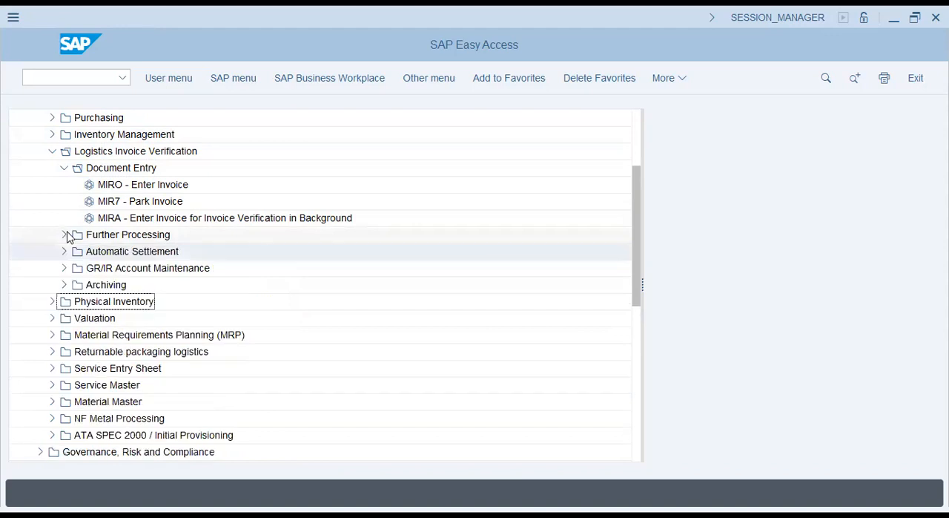
{"action": "left_click", "coordinate": [64, 167]}
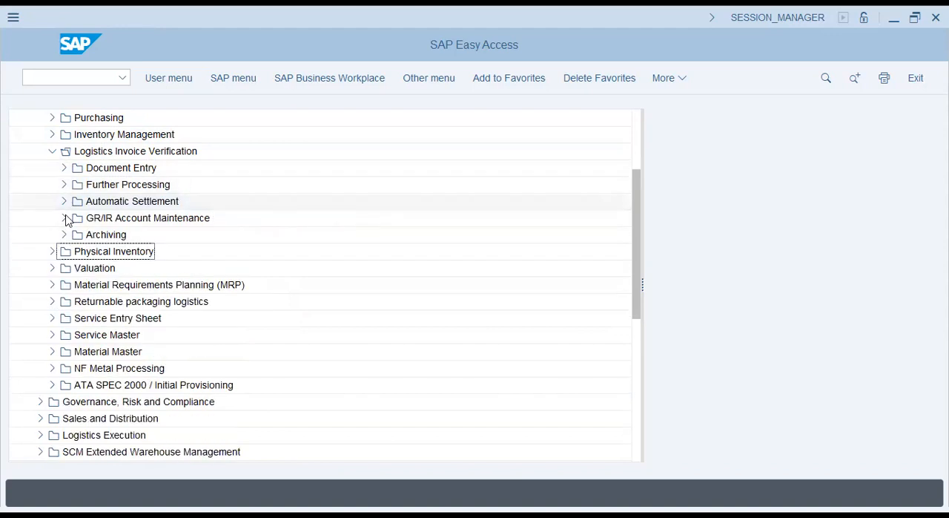
{"action": "left_click", "coordinate": [65, 218]}
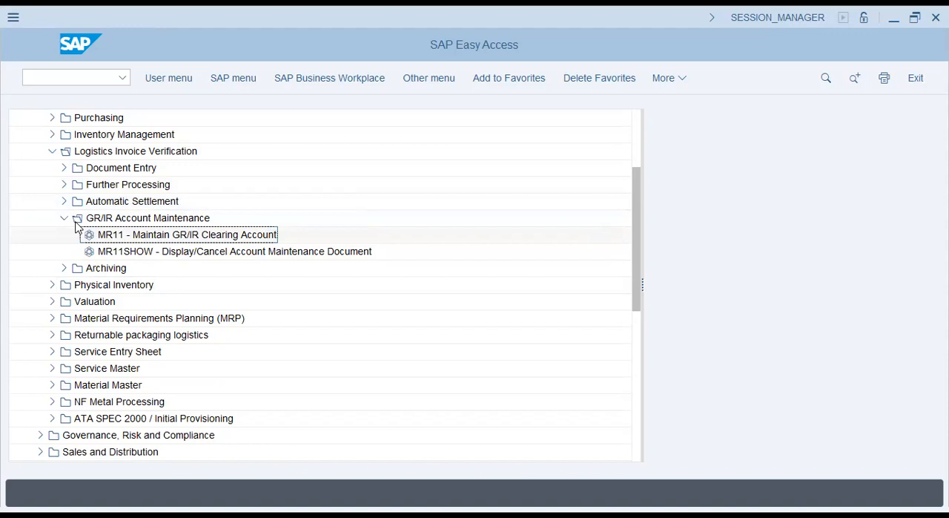
{"action": "left_click", "coordinate": [80, 233]}
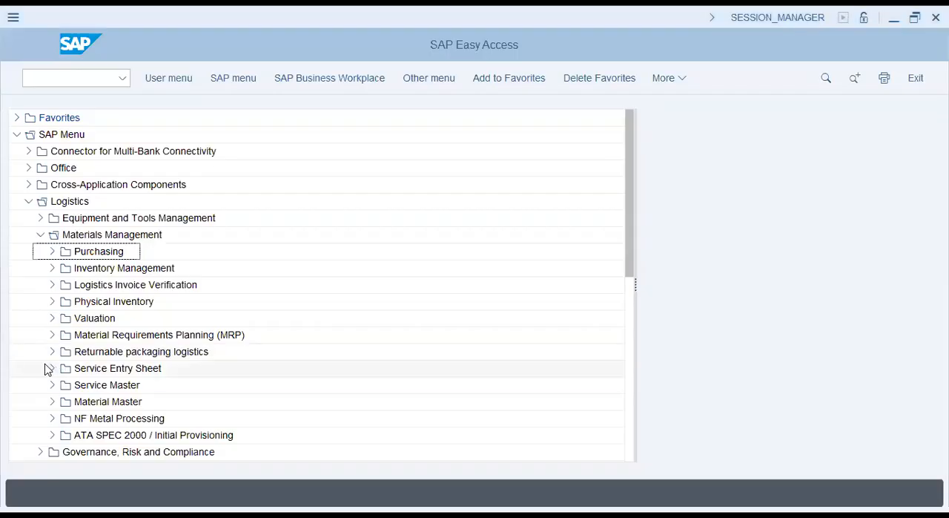
- View the Physical Inventory Document transactions under Physical Inventory and collapse both folders
{"action": "left_click", "coordinate": [53, 302]}
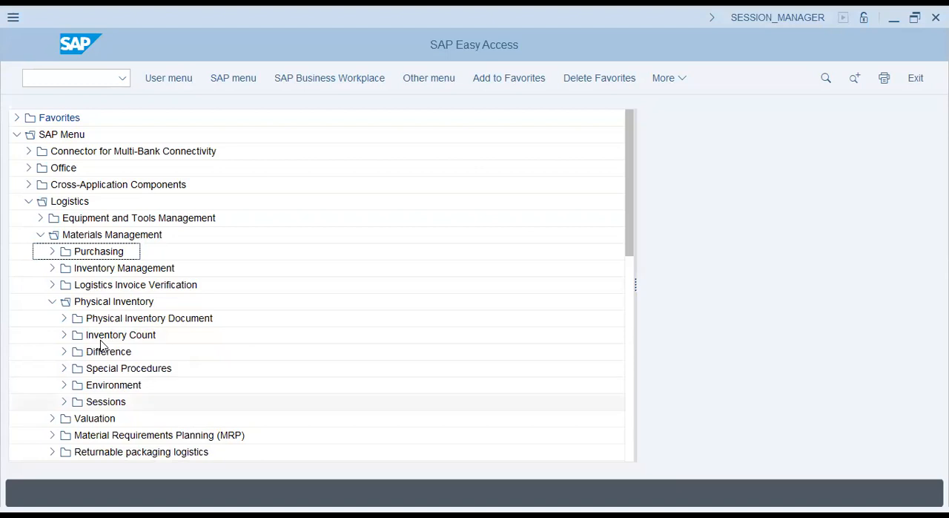
{"action": "left_click", "coordinate": [64, 319]}
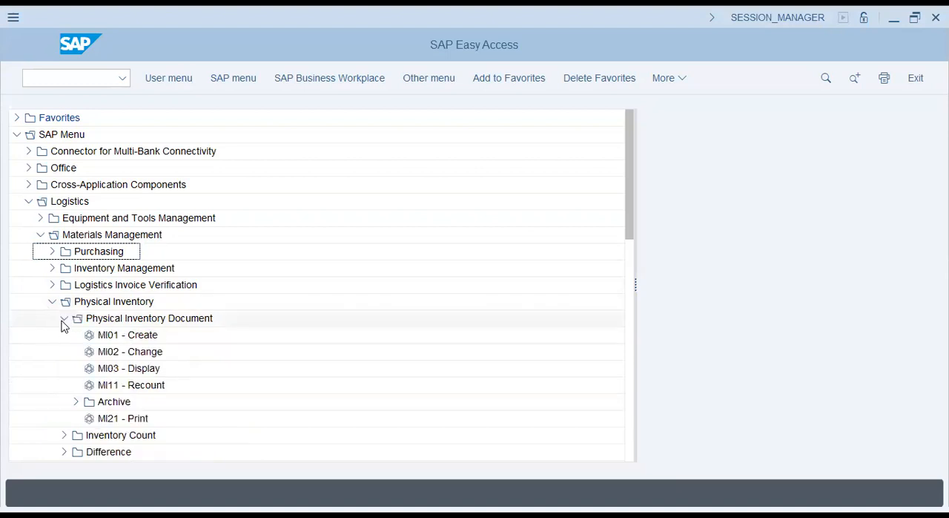
{"action": "left_click", "coordinate": [64, 319]}
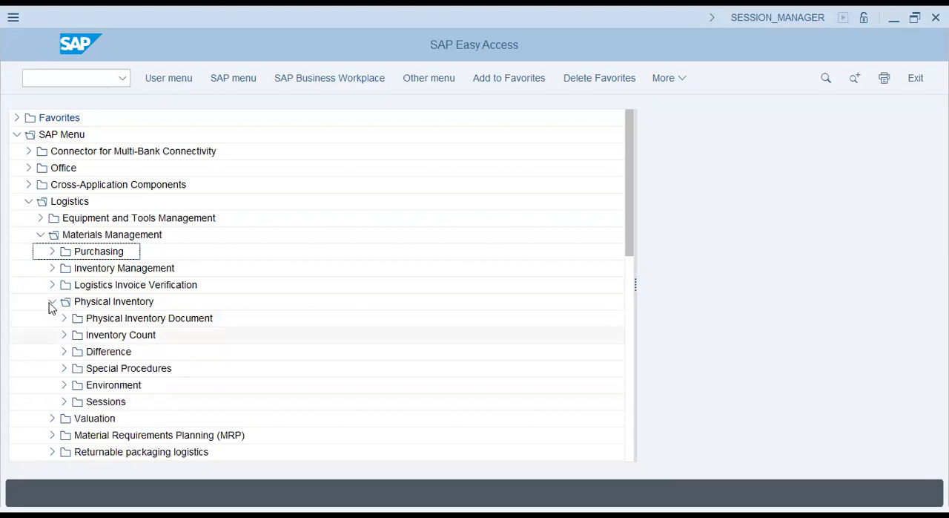
{"action": "left_click", "coordinate": [51, 302]}
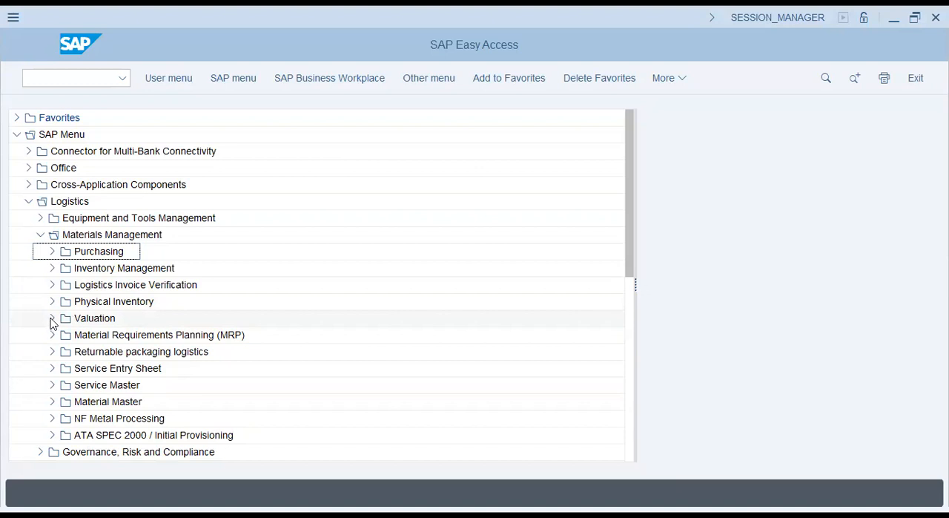
- View the Valuation subfolders, collapse them, and go down the remaining Materials Management folders to expand Service Master
{"action": "left_click", "coordinate": [52, 319]}
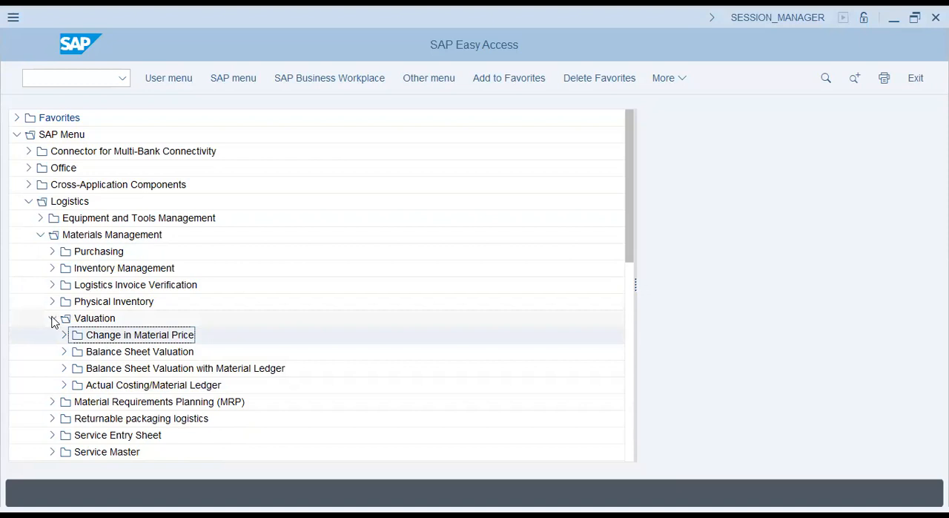
{"action": "left_click", "coordinate": [53, 320]}
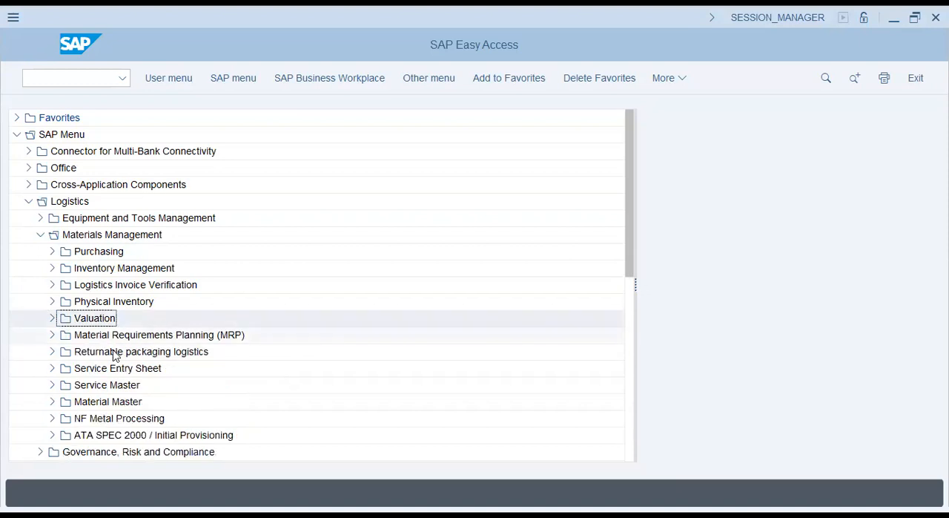
{"action": "key", "text": "Down"}
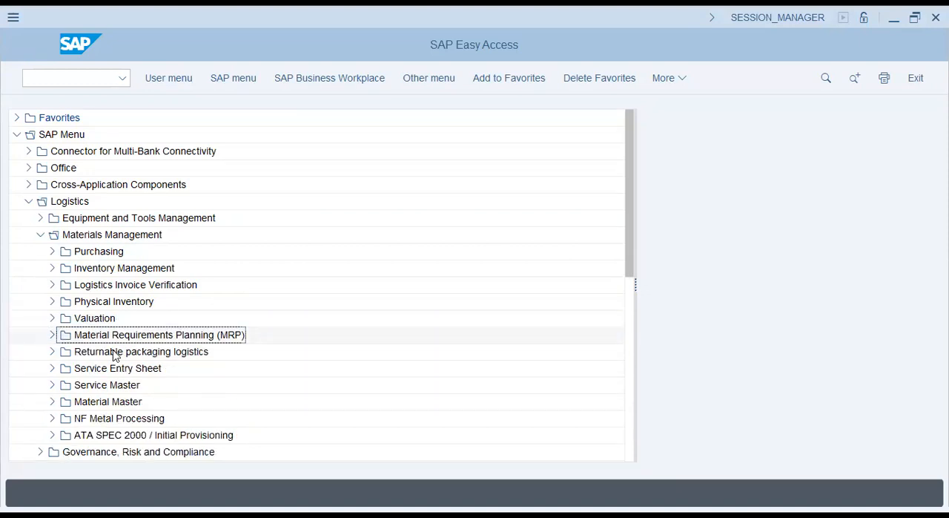
{"action": "left_click", "coordinate": [115, 371]}
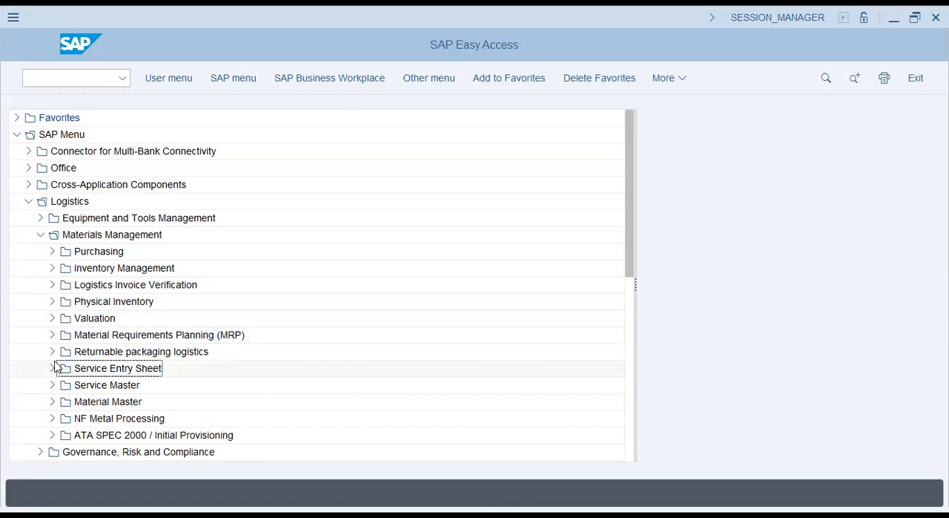
{"action": "left_click", "coordinate": [103, 386]}
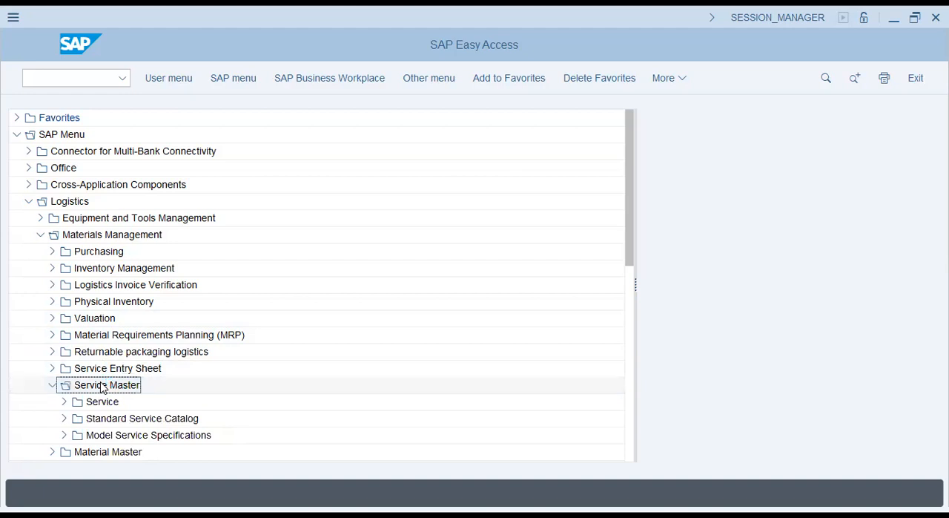
- Leave the SAP menu and display the SAP Customizing Implementation Guide in transaction SPRO
{"action": "left_click", "coordinate": [80, 85]}
{"action": "type", "text": "/"}
{"action": "type", "text": "nac03"}
{"action": "key", "text": "Return"}
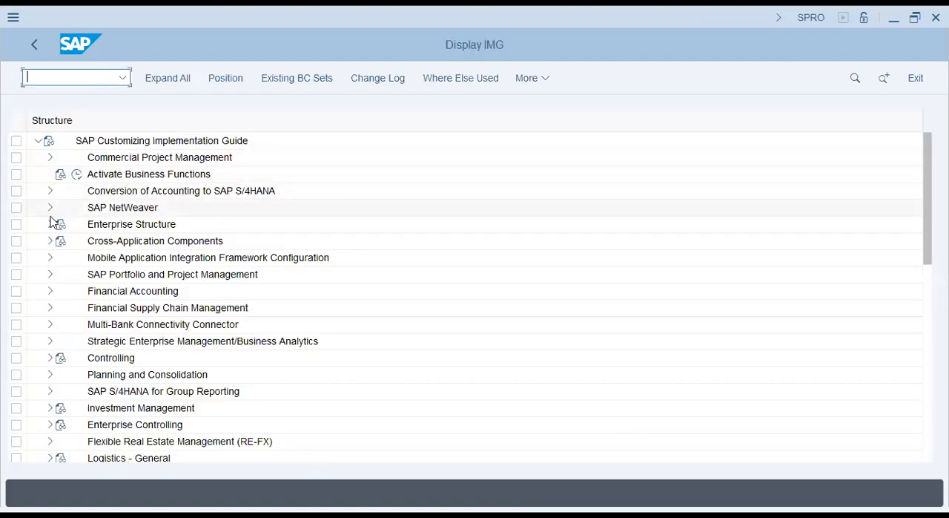
- Expand Enterprise Structure, execute its Localize Sample Organizational Units activity and return to the guide
{"action": "left_click", "coordinate": [77, 226]}
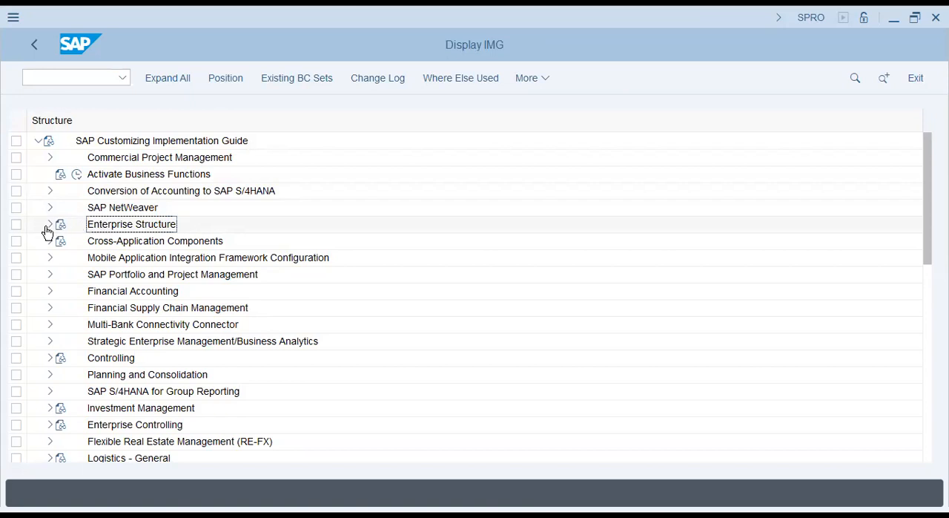
{"action": "left_click", "coordinate": [51, 224]}
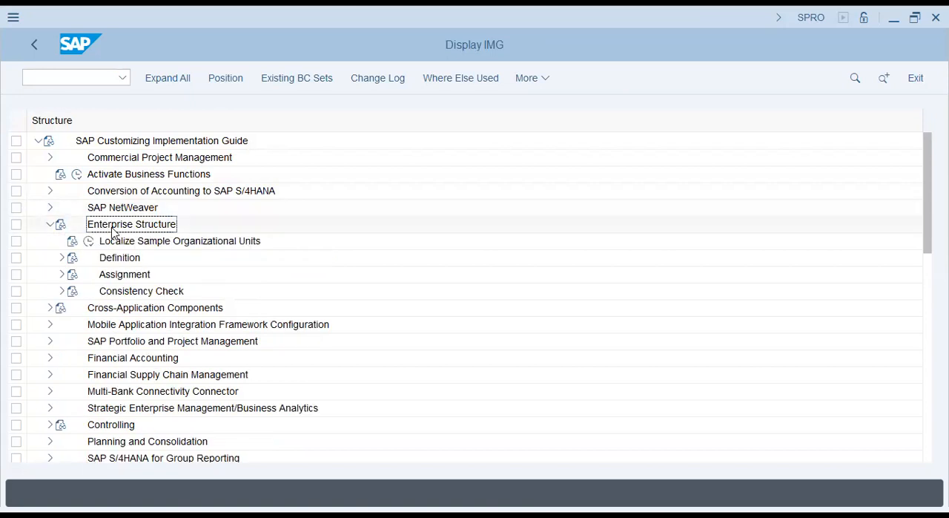
{"action": "left_click", "coordinate": [89, 242]}
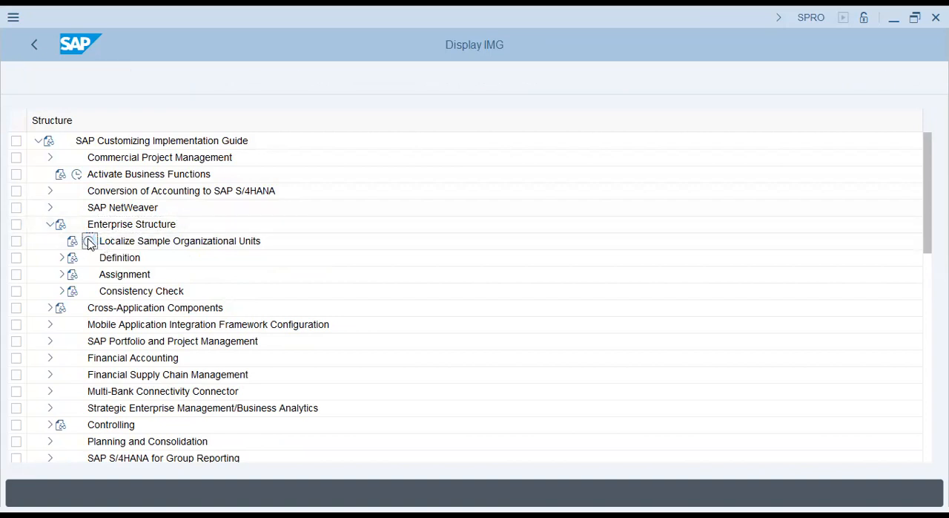
{"action": "key", "text": "F3"}
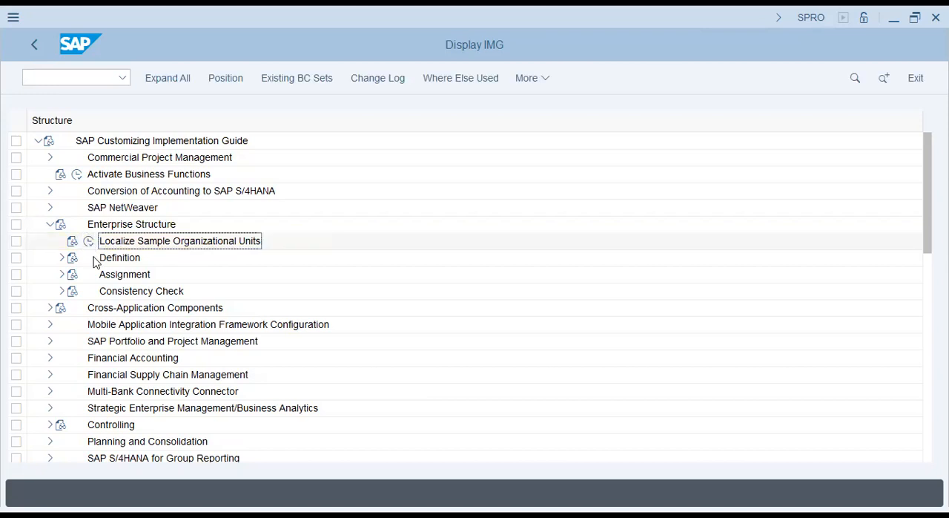
- Expand Definition under Enterprise Structure and its Financial Accounting node
{"action": "left_click", "coordinate": [115, 259]}
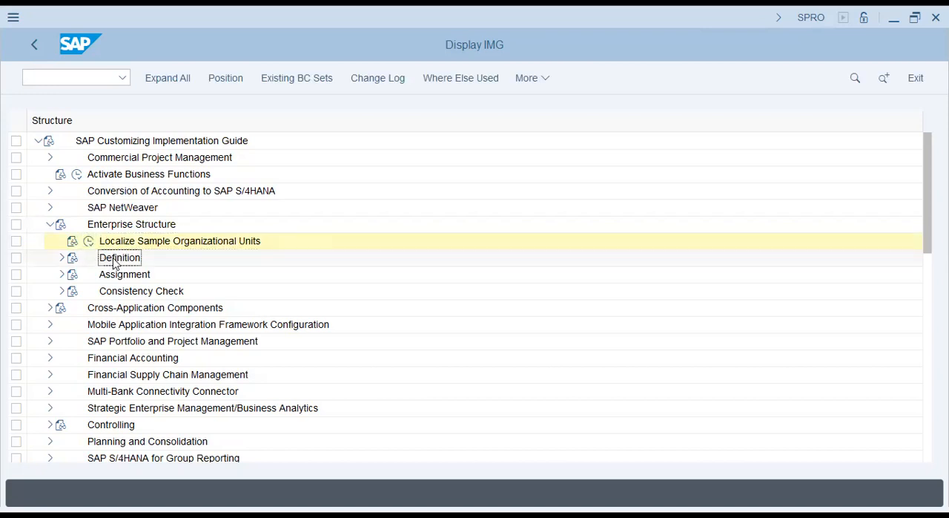
{"action": "left_click", "coordinate": [61, 258]}
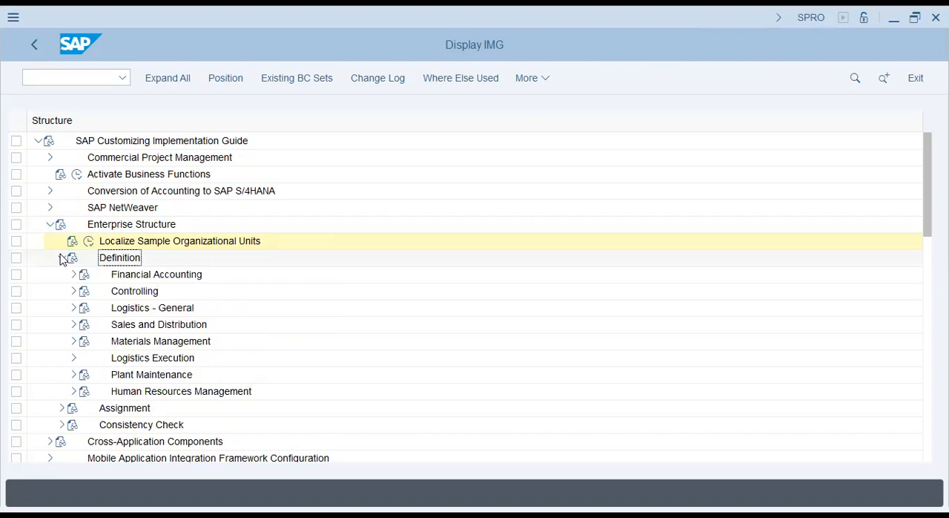
{"action": "left_click", "coordinate": [108, 271]}
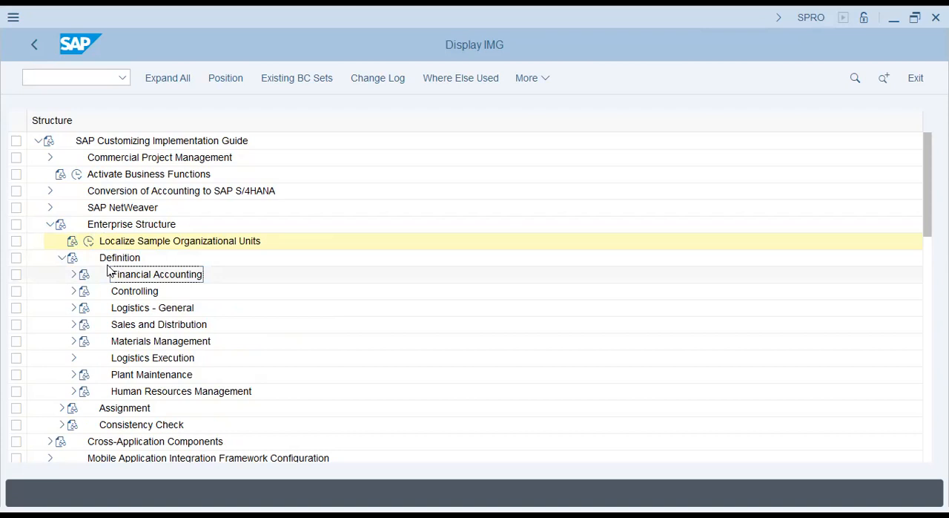
{"action": "left_click", "coordinate": [74, 275]}
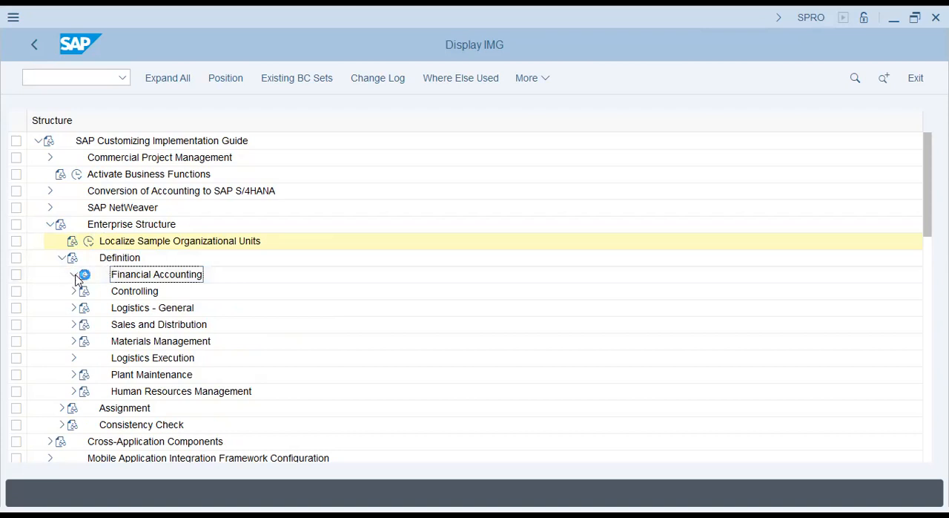
{"action": "key", "text": "Down"}
{"action": "key", "text": "Up"}
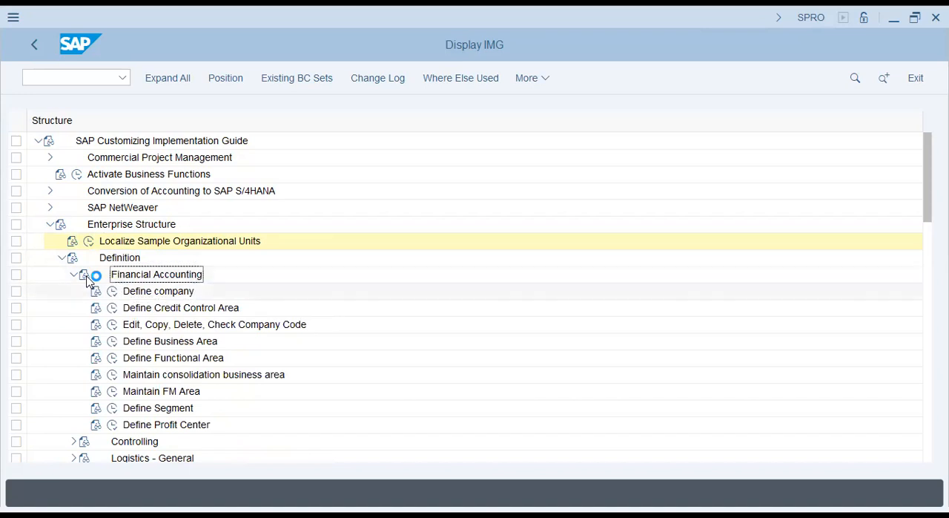
- Select the Define company activity under Financial Accounting and execute it
{"action": "key", "text": "Down"}
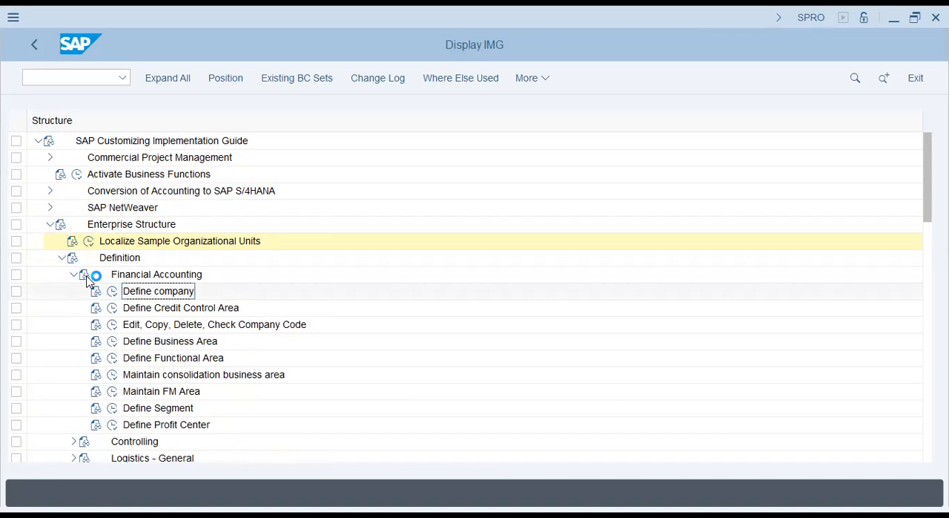
{"action": "left_click", "coordinate": [86, 276]}
{"action": "key", "text": "Down"}
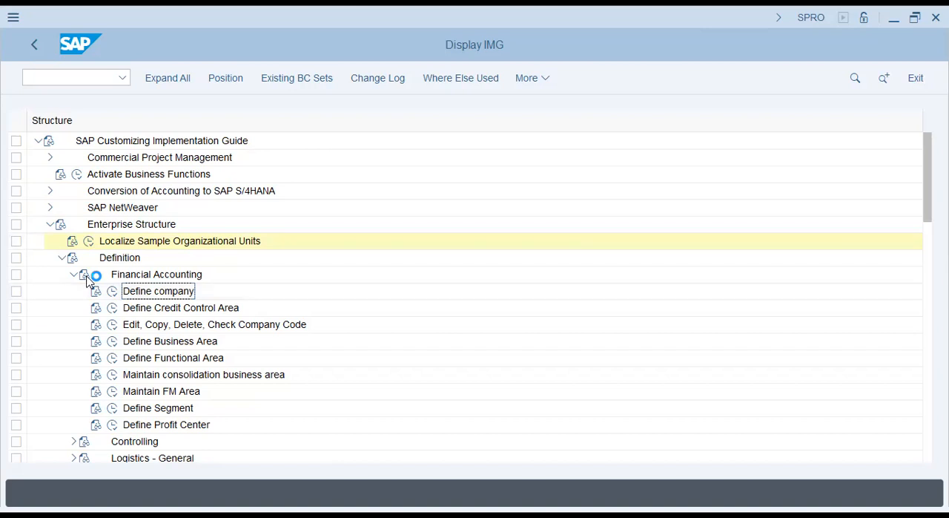
{"action": "left_click", "coordinate": [112, 291]}
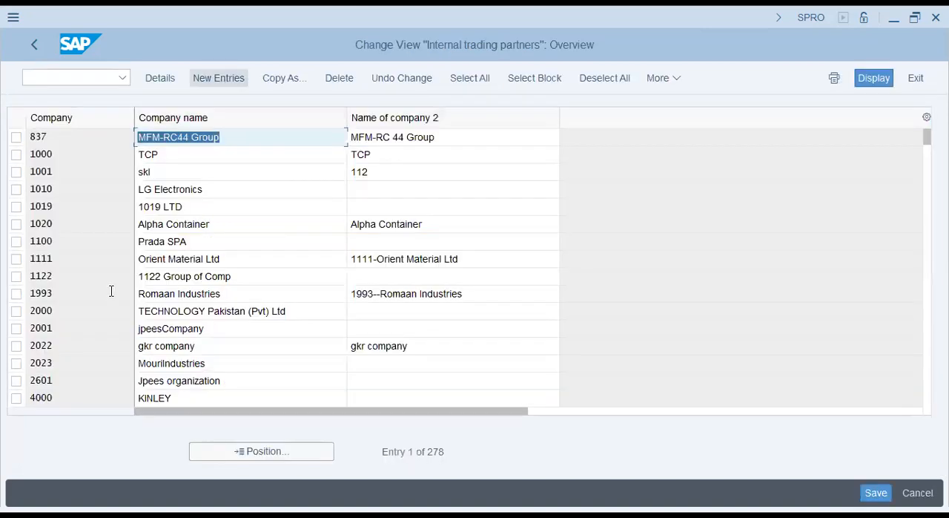
- Create a new company entry with AQ47 as the Company ID
{"action": "left_click", "coordinate": [219, 78]}
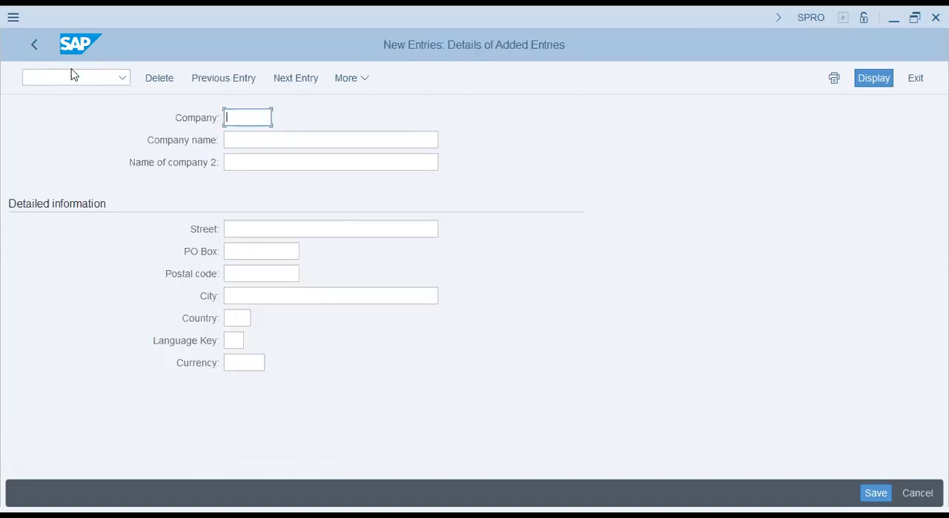
{"action": "type", "text": "yl"}
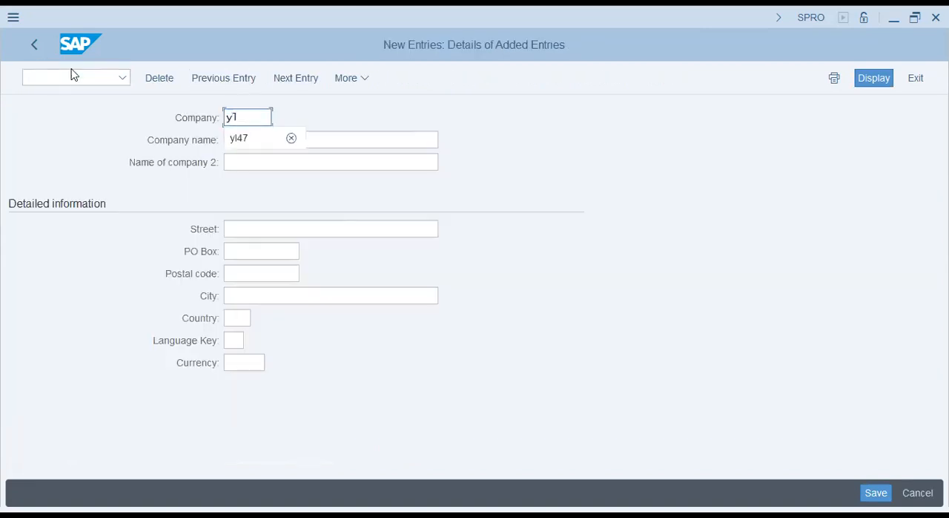
{"action": "key", "text": "BackSpace"}
{"action": "key", "text": "BackSpace"}
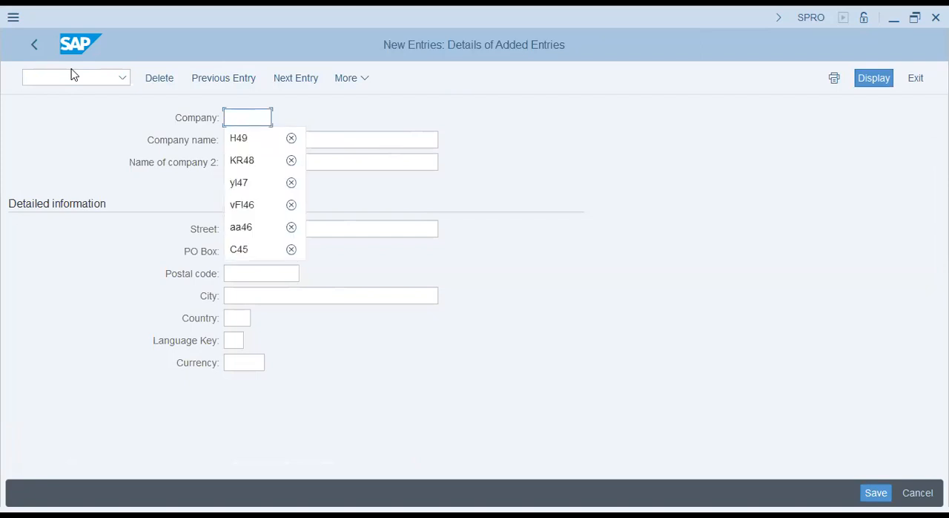
{"action": "type", "text": "AC"}
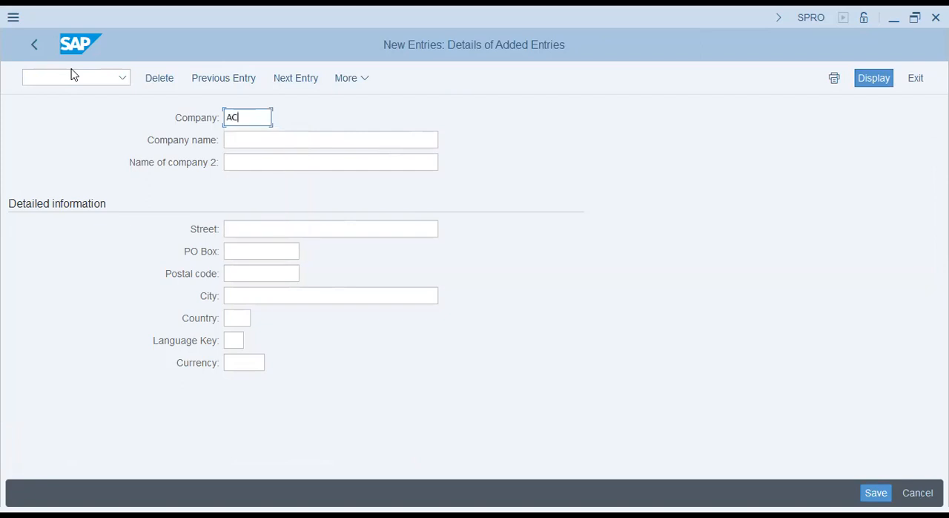
{"action": "type", "text": "47"}
{"action": "key", "text": "Tab"}
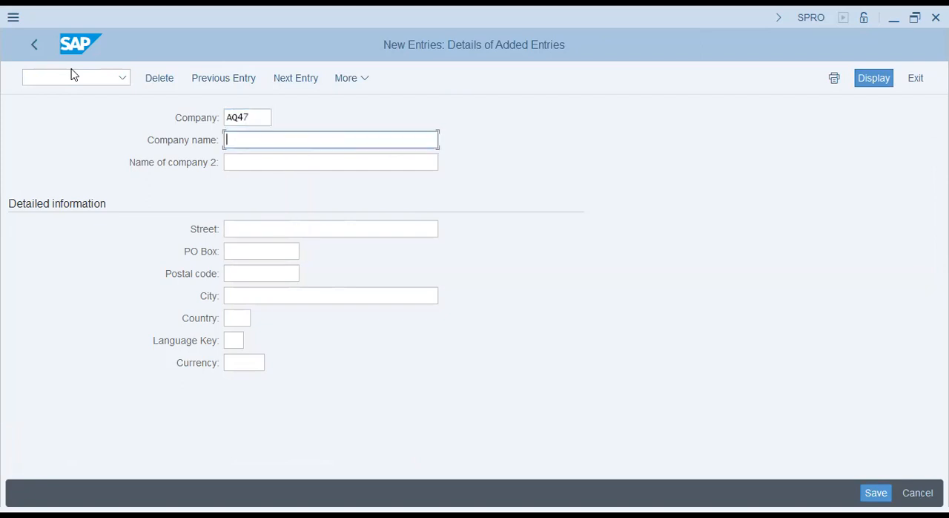
- Enter Acquito Foodstuff Group as the company name and Acquito Foods Group as the second company name
{"action": "type", "text": "A"}
{"action": "type", "text": "cq"}
{"action": "type", "text": "uito "}
{"action": "type", "text": "ju"}
{"action": "key", "text": "BackSpace"}
{"action": "key", "text": "BackSpace"}
{"action": "type", "text": "Foodstuff T"}
{"action": "key", "text": "BackSpace"}
{"action": "type", "text": "Group"}
{"action": "key", "text": "Tab"}
{"action": "type", "text": "Acquito Foods S"}
{"action": "key", "text": "BackSpace"}
{"action": "type", "text": "Group"}
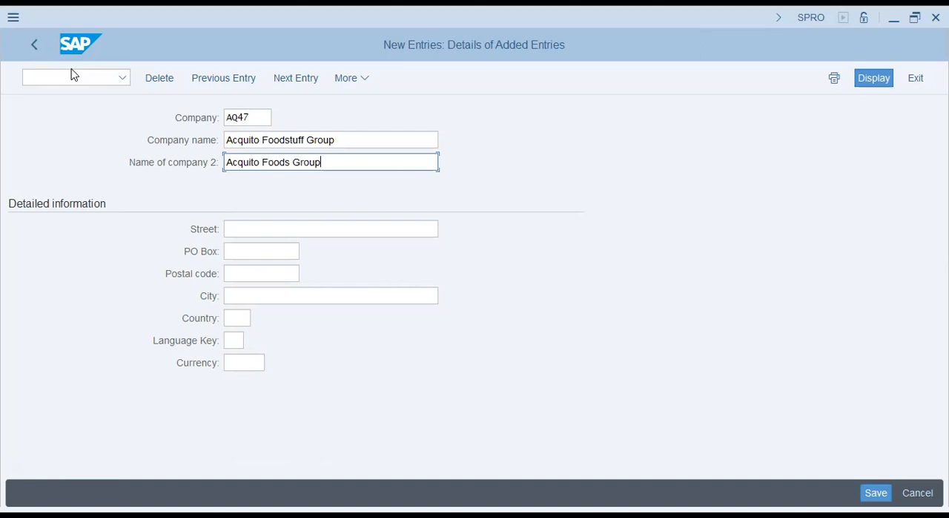
- Change the company name to Acquito Foods followed by two people's first names, slash-separated in square brackets
{"action": "key", "text": "Up"}
{"action": "key", "text": "Right"}
{"action": "key", "text": "Right"}
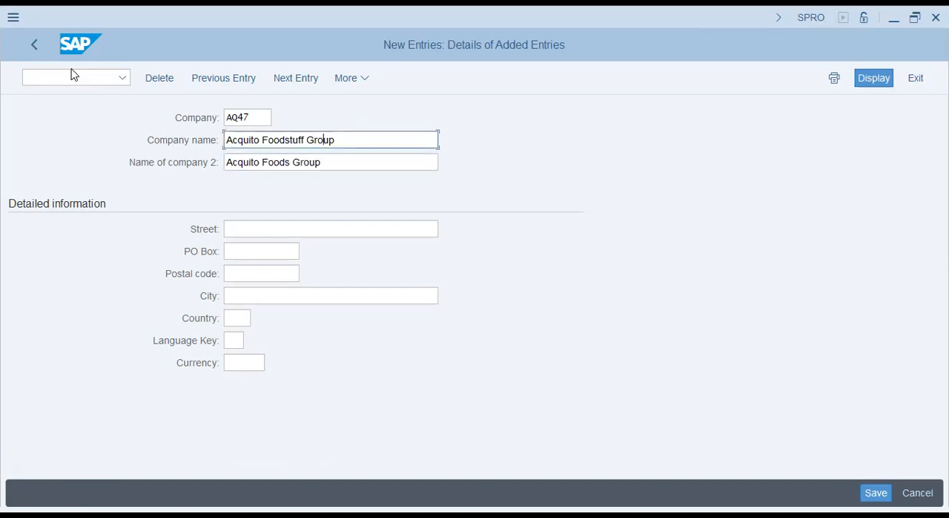
{"action": "key", "text": "Right"}
{"action": "key", "text": "Delete"}
{"action": "key", "text": "BackSpace"}
{"action": "key", "text": "BackSpace"}
{"action": "key", "text": "BackSpace"}
{"action": "key", "text": "BackSpace"}
{"action": "key", "text": "BackSpace"}
{"action": "key", "text": "BackSpace"}
{"action": "key", "text": "BackSpace"}
{"action": "key", "text": "BackSpace"}
{"action": "type", "text": "[Arsalan/Aftab/S"}
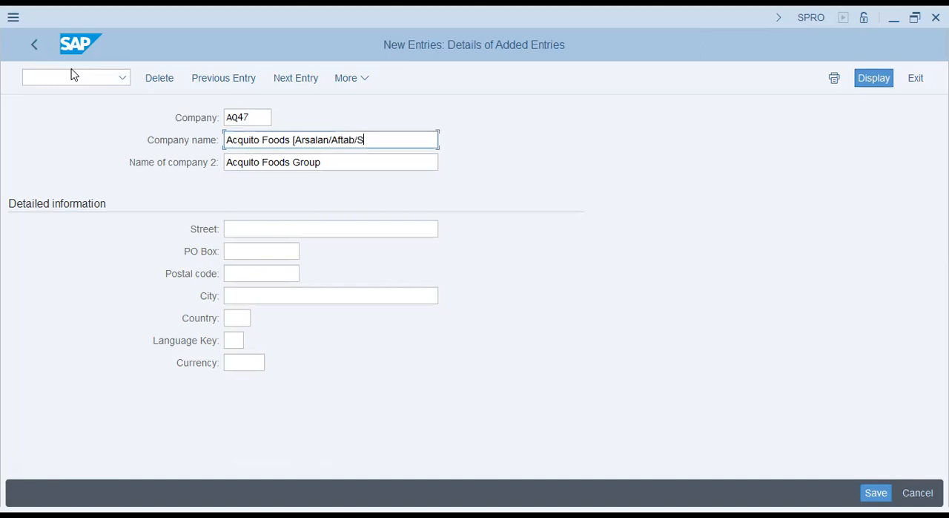
{"action": "key", "text": "BackSpace"}
{"action": "key", "text": "BackSpace"}
{"action": "type", "text": "]"}
- Change the second company name to match the first, replacing Group with the same bracketed names
{"action": "key", "text": "Tab"}
{"action": "key", "text": "BackSpace"}
{"action": "key", "text": "BackSpace"}
{"action": "key", "text": "BackSpace"}
{"action": "key", "text": "BackSpace"}
{"action": "key", "text": "BackSpace"}
{"action": "type", "text": "["}
{"action": "type", "text": "an/Aftab"}
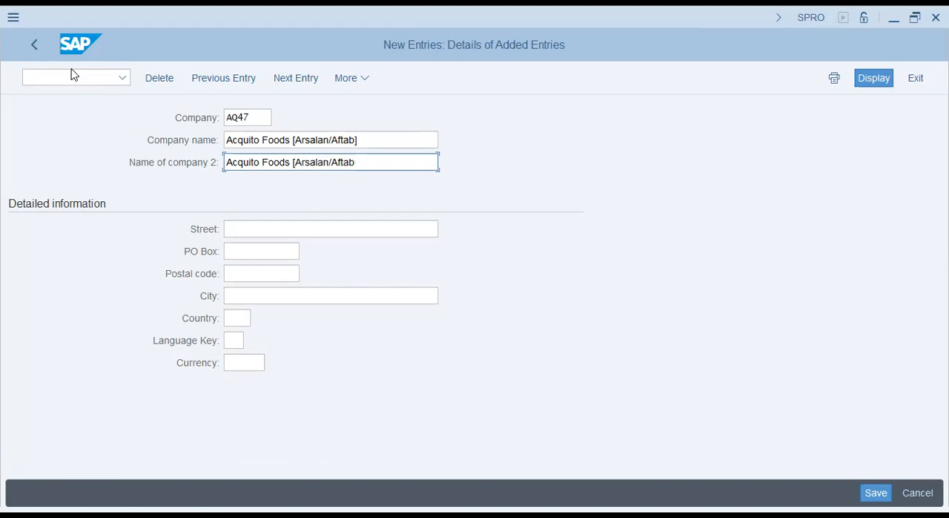
{"action": "type", "text": "/S"}
{"action": "key", "text": "BackSpace"}
{"action": "key", "text": "BackSpace"}
{"action": "type", "text": "]"}
- Fill in the company's street, PO box and postal code from the previously used entries
{"action": "key", "text": "Tab"}
{"action": "key", "text": "Down"}
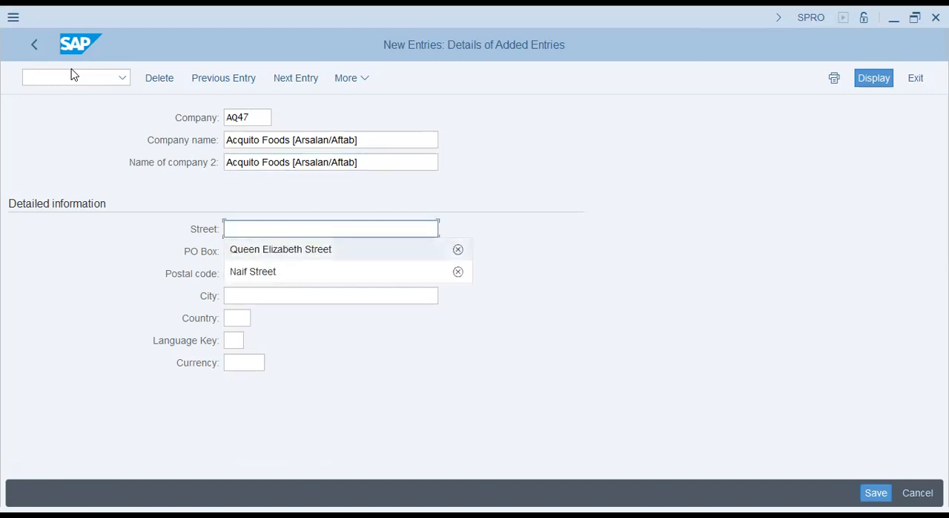
{"action": "key", "text": "Tab"}
{"action": "key", "text": "Down"}
{"action": "key", "text": "Tab"}
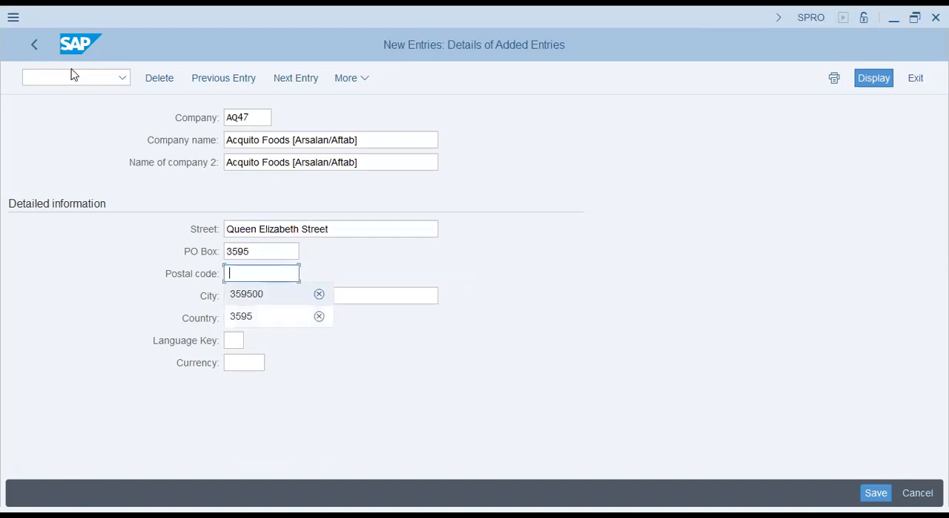
{"action": "key", "text": "Down"}
{"action": "key", "text": "Tab"}
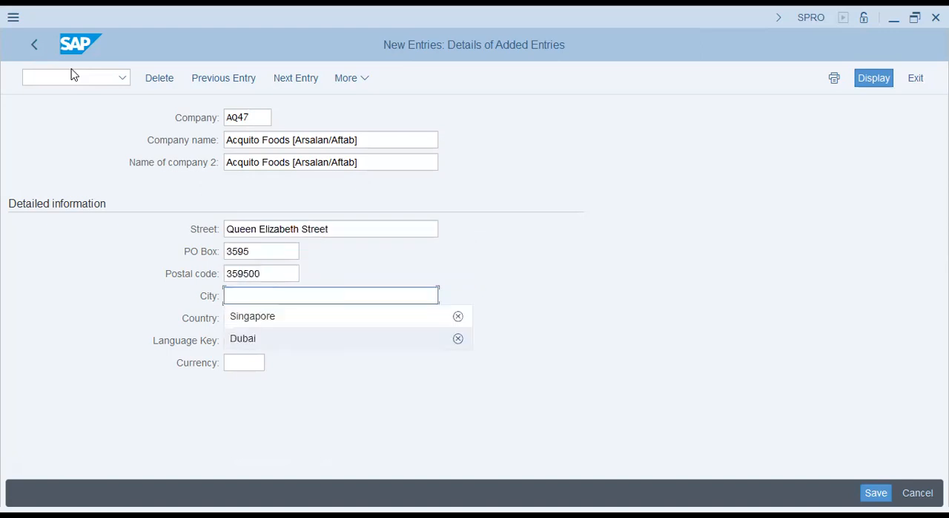
- Set the city to Dubai, country to AE, language key to EN and currency to USD, and confirm the entries
{"action": "key", "text": "Up"}
{"action": "key", "text": "Down"}
{"action": "key", "text": "Return"}
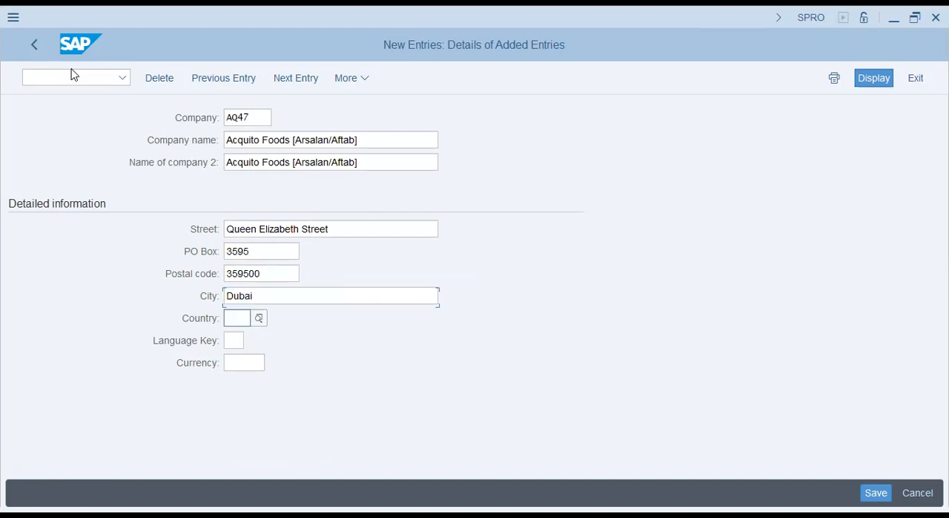
{"action": "key", "text": "Tab"}
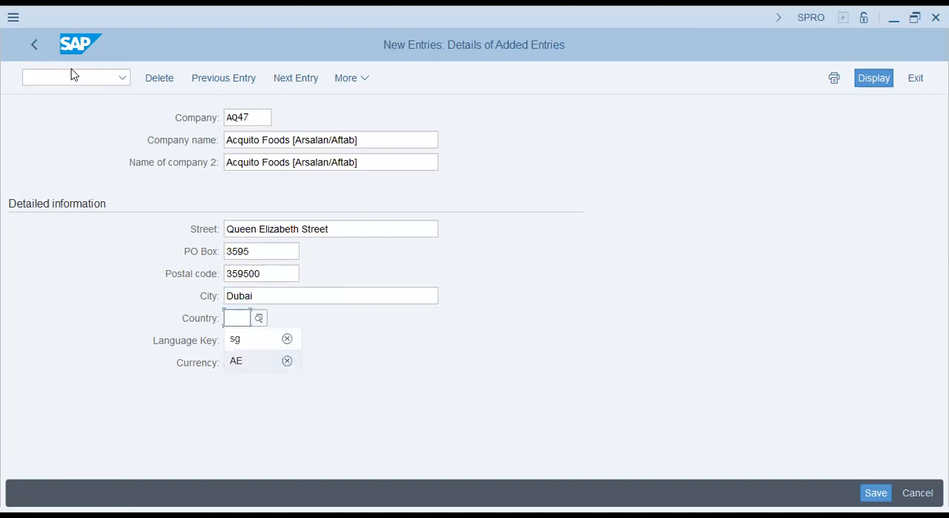
{"action": "key", "text": "Tab"}
{"action": "key", "text": "Down"}
{"action": "key", "text": "Tab"}
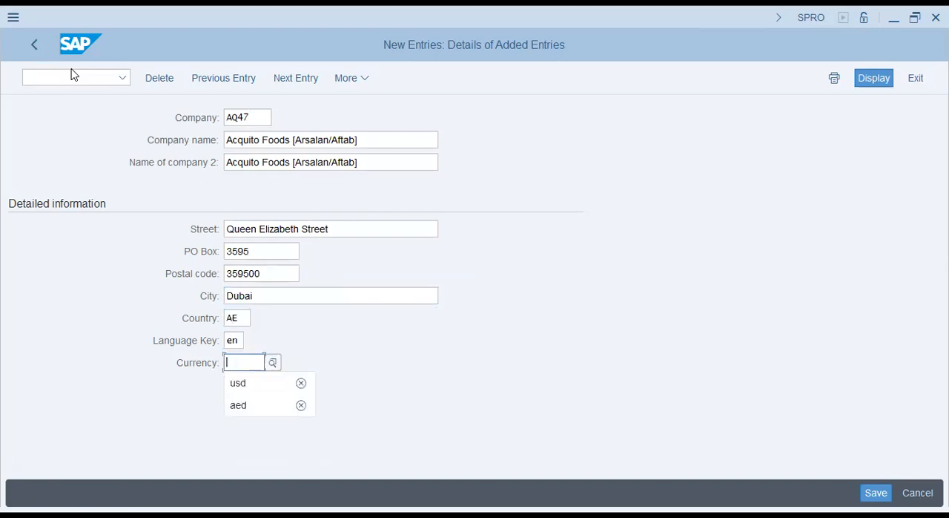
{"action": "key", "text": "Down"}
{"action": "key", "text": "Tab"}
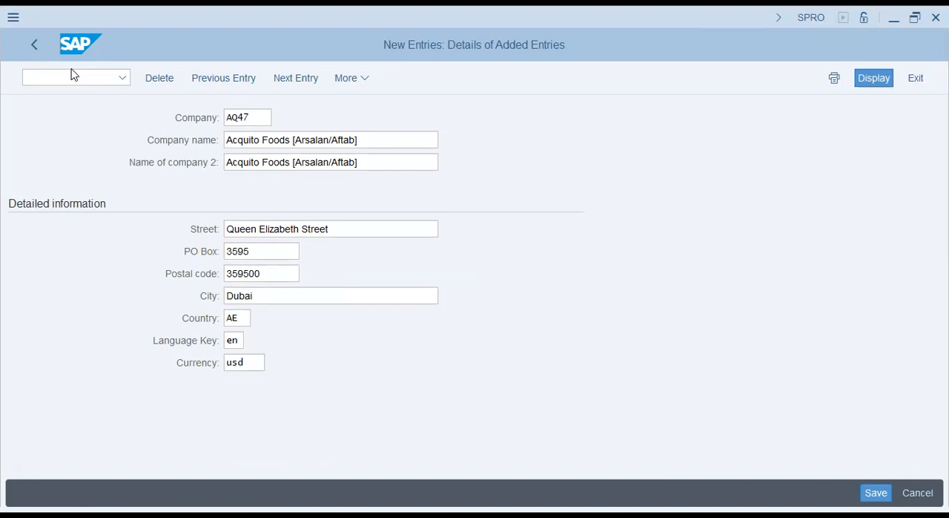
{"action": "key", "text": "Return"}
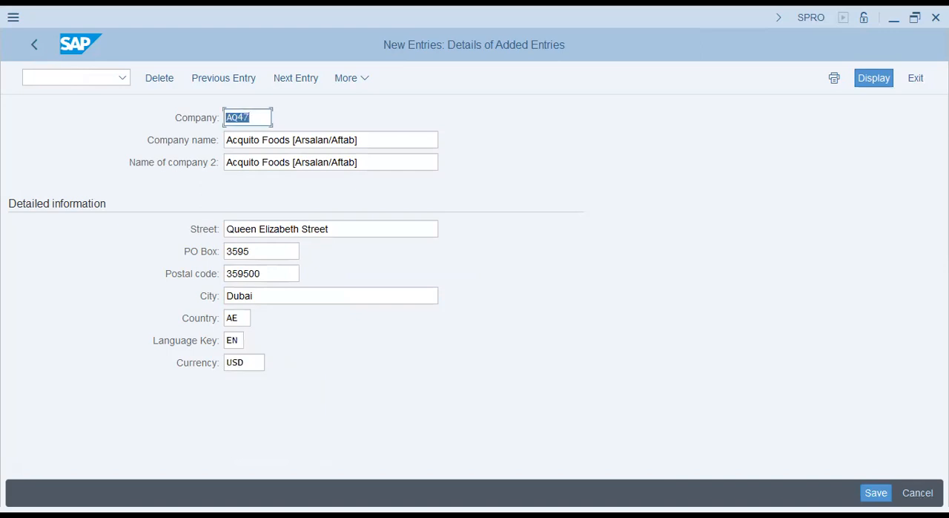
- Save the new company and create a new customizing request whose short description starts with "AQ47 - Acquito Foods - "
{"action": "key", "text": "ctrl+s"}
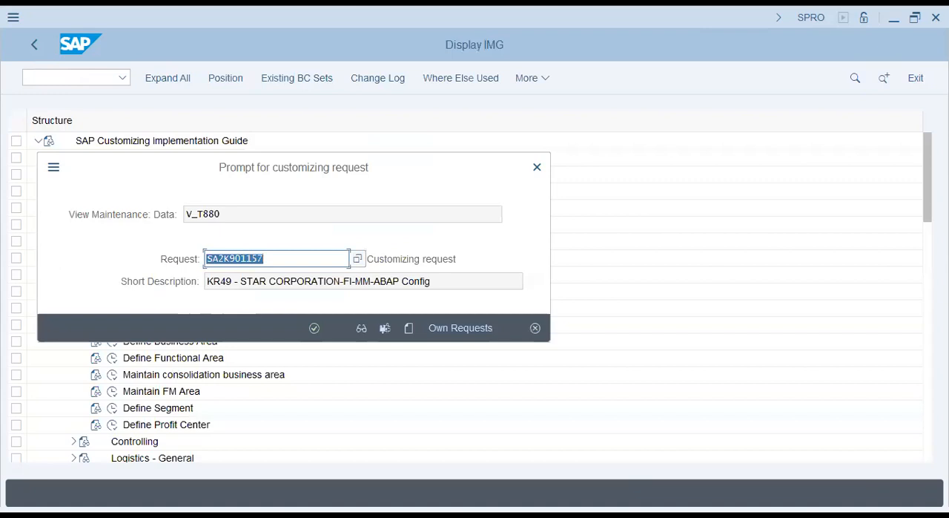
{"action": "key", "text": "Return"}
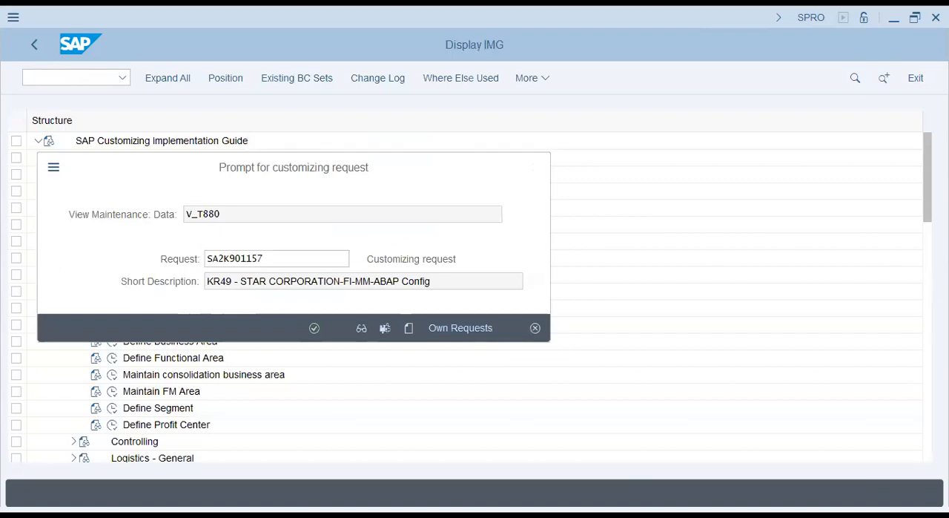
{"action": "type", "text": "AQ47 - Ac"}
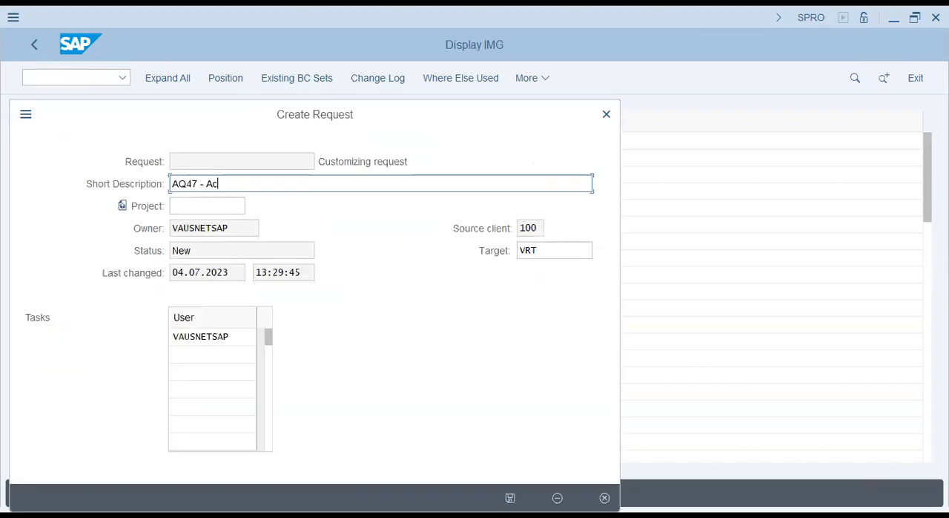
{"action": "type", "text": "quito Foods ]"}
{"action": "key", "text": "BackSpace"}
{"action": "key", "text": "BackSpace"}
{"action": "type", "text": "- Arslaa"}
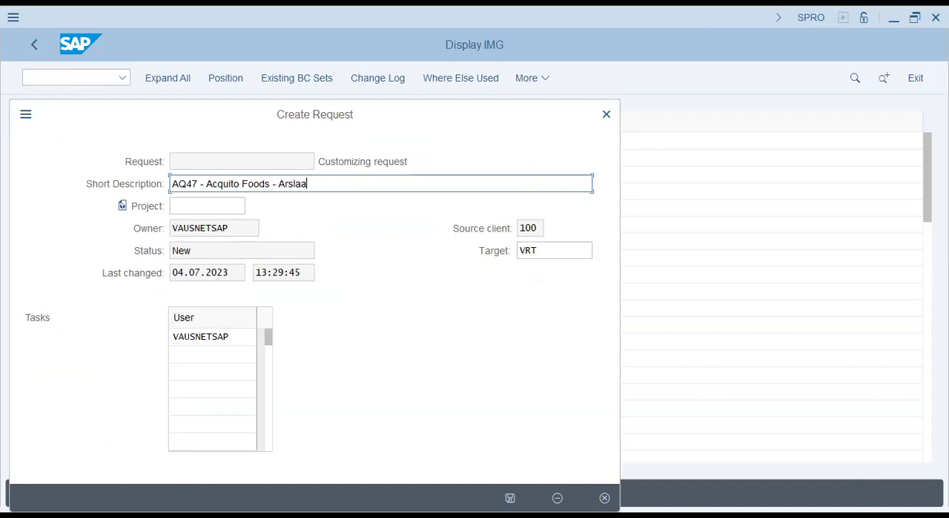
- Extend the request's short description with the three people's first names, separated by hyphens and followed by a dash
{"action": "key", "text": "BackSpace"}
{"action": "key", "text": "BackSpace"}
{"action": "key", "text": "BackSpace"}
{"action": "type", "text": "alan"}
{"action": "type", "text": "#"}
{"action": "key", "text": "BackSpace"}
{"action": "type", "text": "-Aftab-Shakir - WW"}
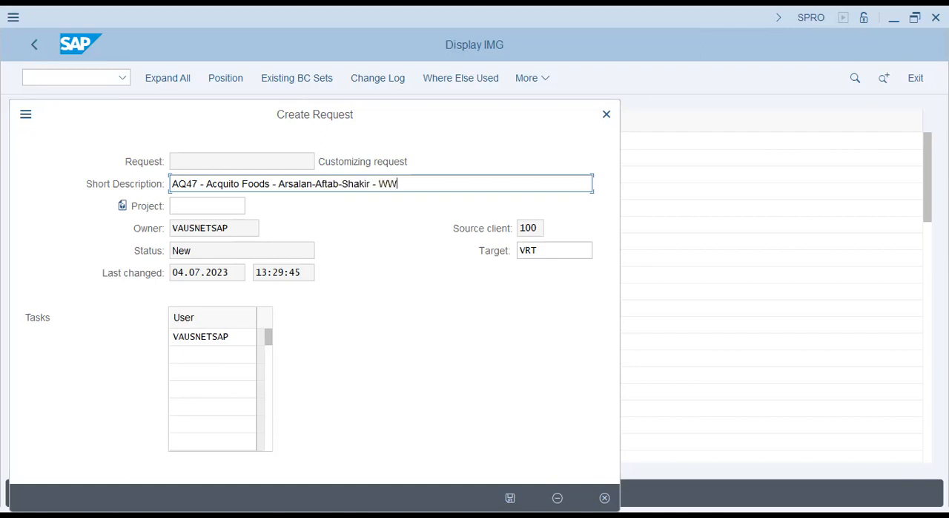
- End the request description with "MM/WM/SD Conf", save the request and use it to record the company entry
{"action": "key", "text": "BackSpace"}
{"action": "key", "text": "BackSpace"}
{"action": "type", "text": "MM/WM/SD Confi"}
{"action": "key", "text": "BackSpace"}
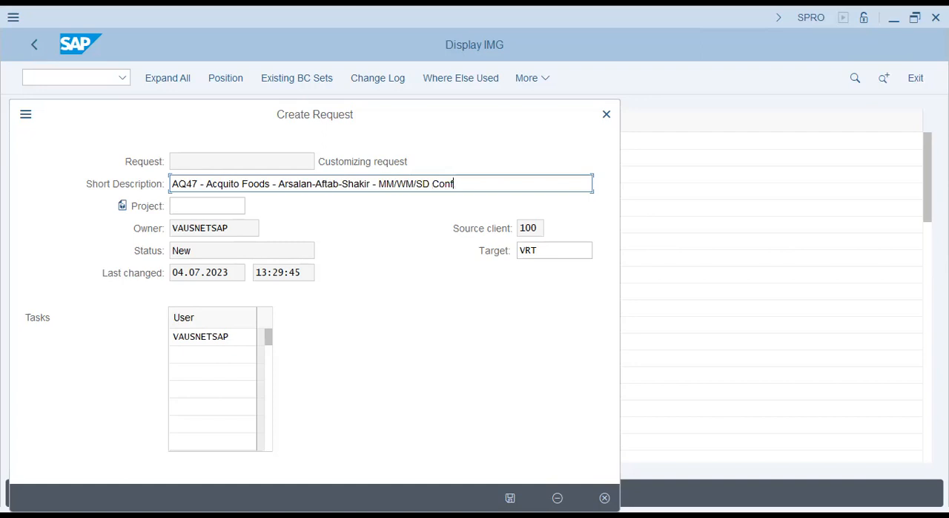
{"action": "key", "text": "Return"}
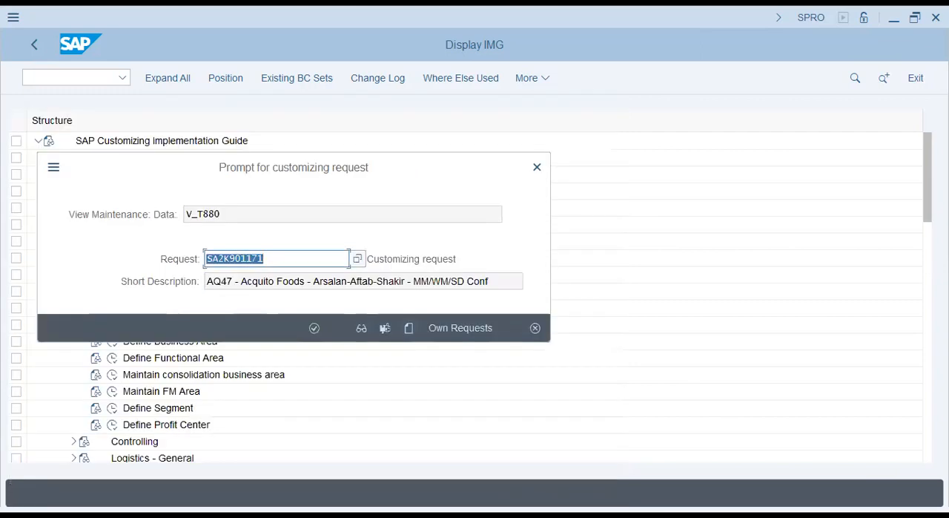
{"action": "key", "text": "Return"}
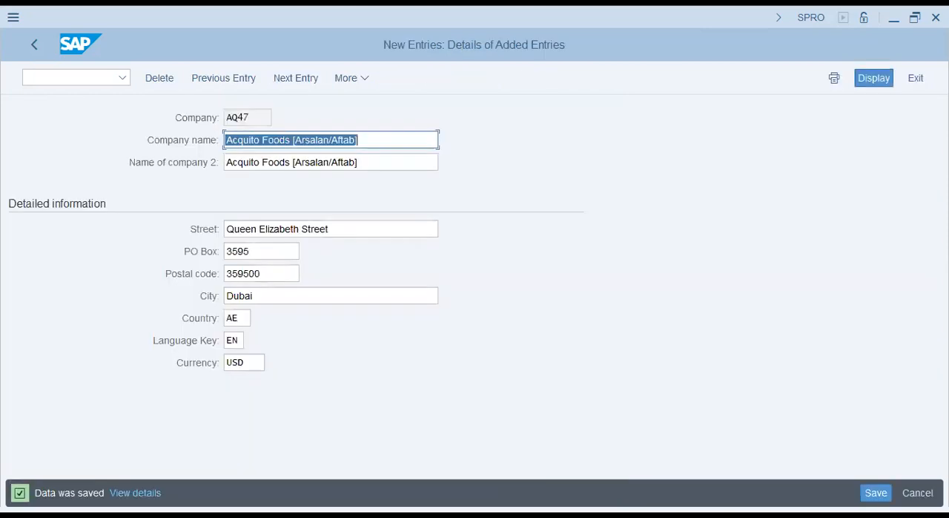
- Leave the company entries and run the company code definition activity in the Implementation Guide
{"action": "left_click", "coordinate": [33, 49]}
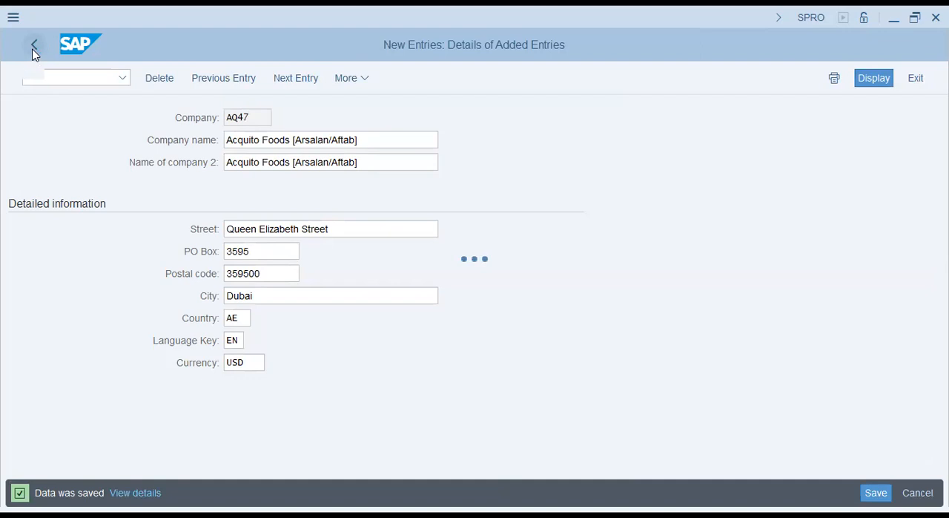
{"action": "left_click", "coordinate": [33, 52]}
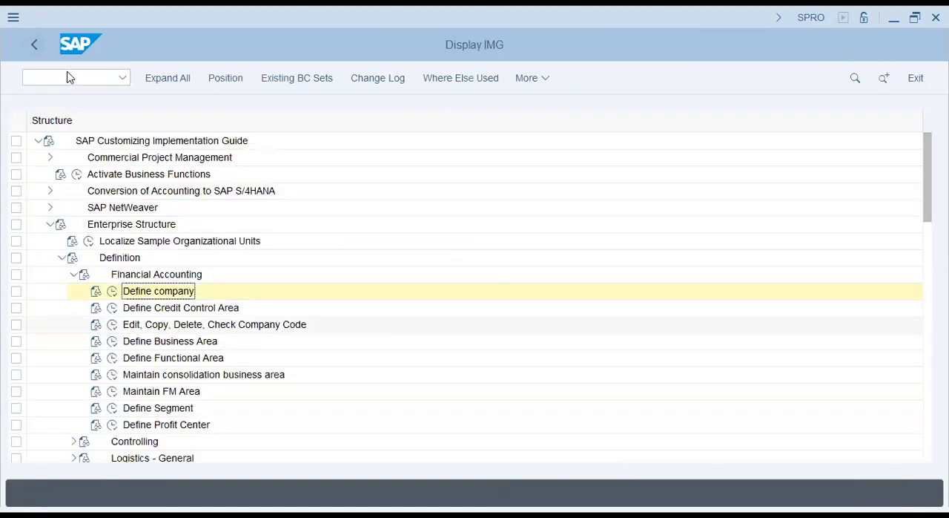
{"action": "left_click", "coordinate": [112, 324]}
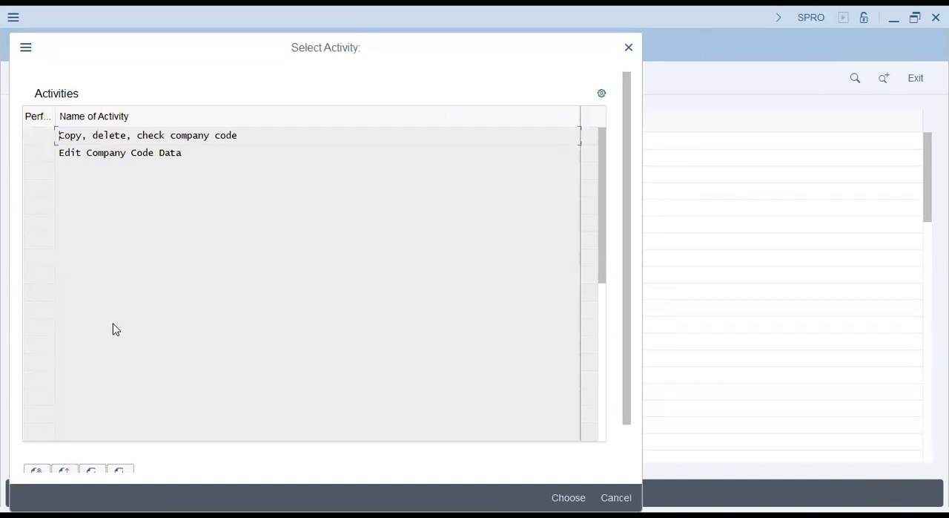
{"action": "key", "text": "Return"}
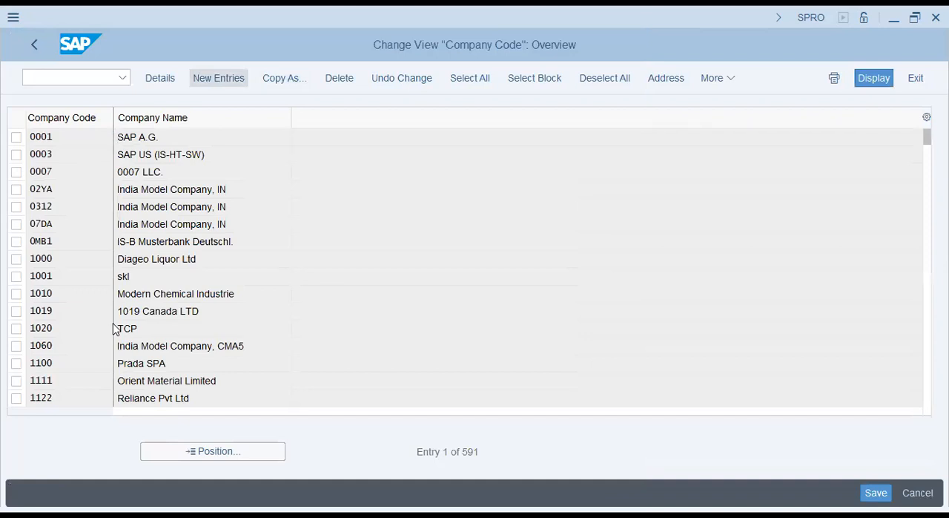
{"action": "left_click", "coordinate": [218, 78]}
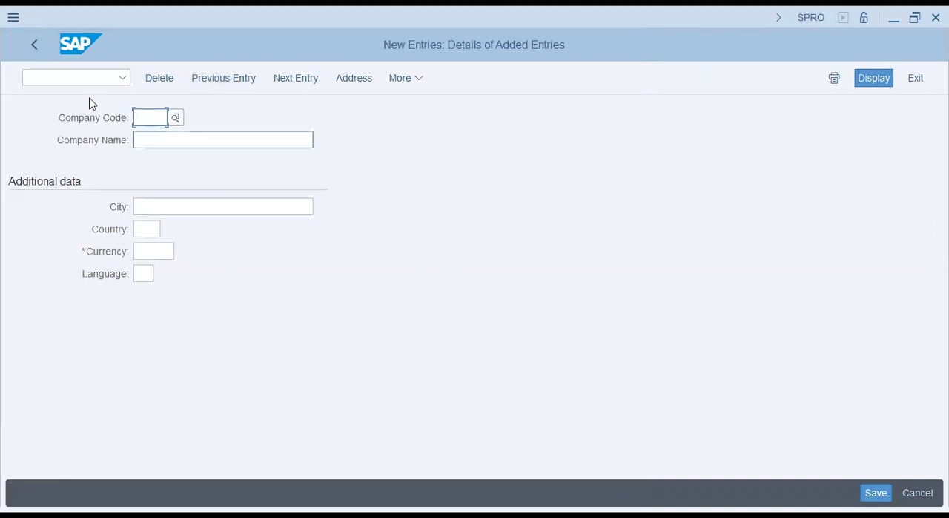
{"action": "left_click", "coordinate": [34, 49]}
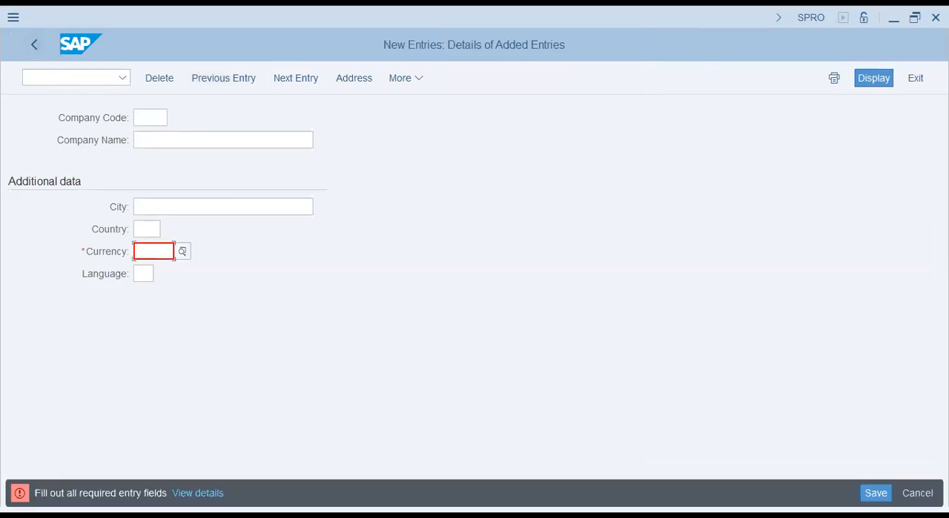
{"action": "left_click", "coordinate": [920, 77]}
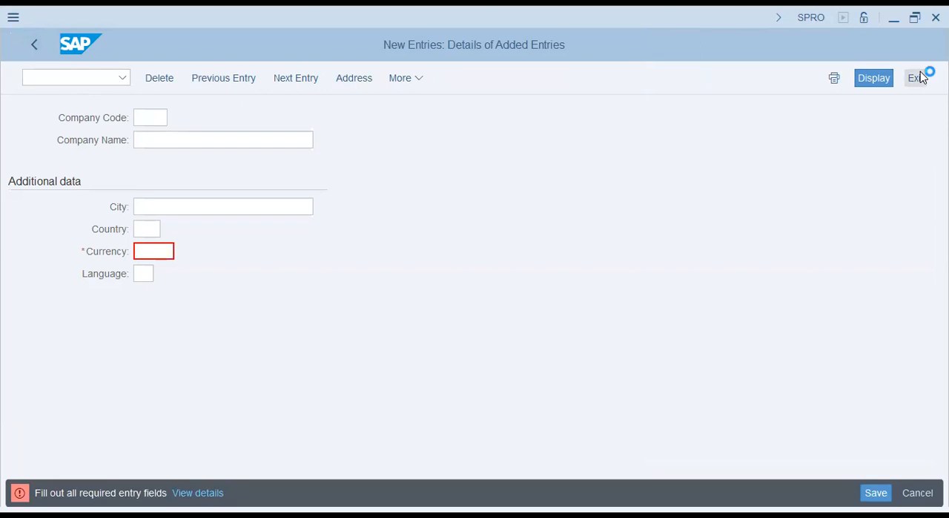
{"action": "left_click", "coordinate": [920, 494]}
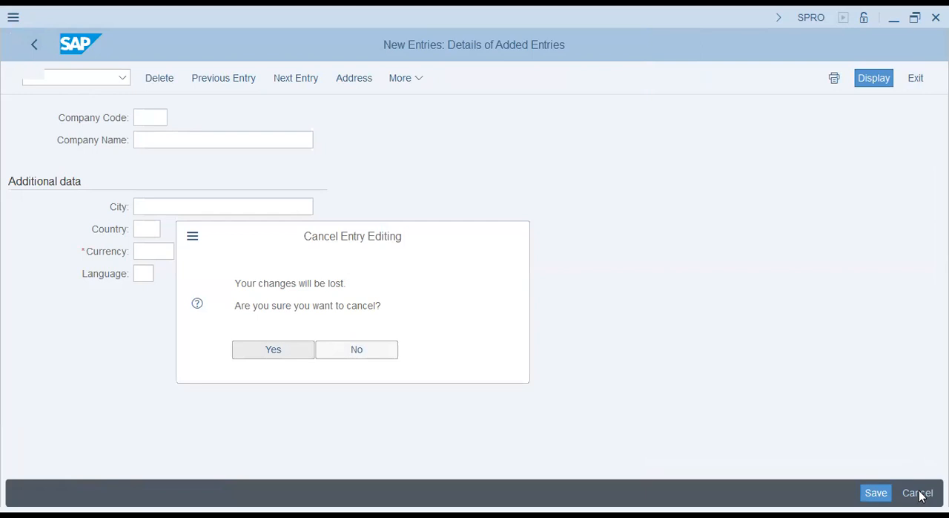
{"action": "key", "text": "Return"}
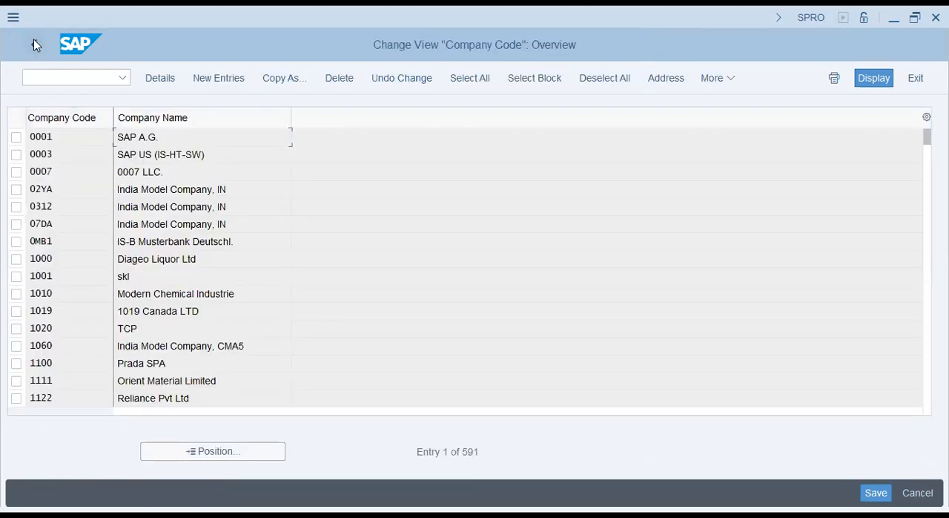
{"action": "left_click", "coordinate": [33, 41]}
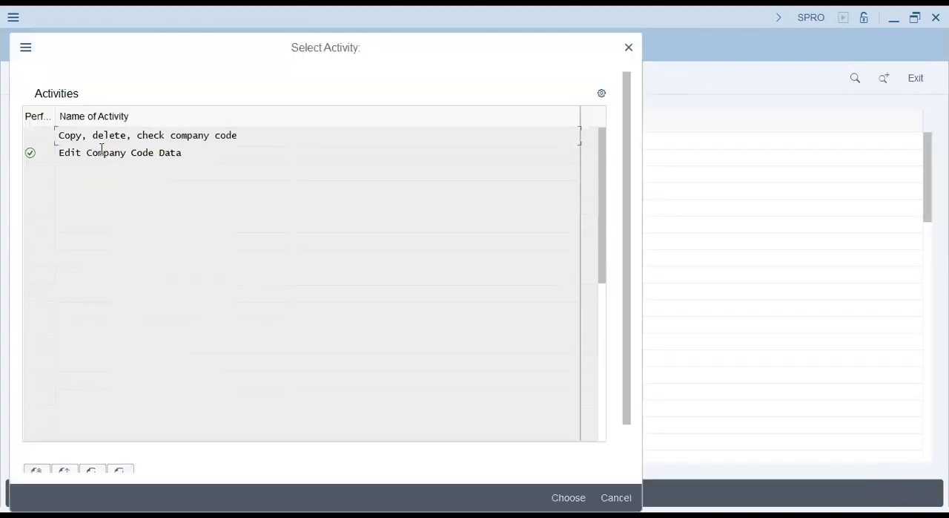
- Choose the copy, delete, check company code activity and copy company code YL47 to AQ47
{"action": "double_click", "coordinate": [113, 136]}
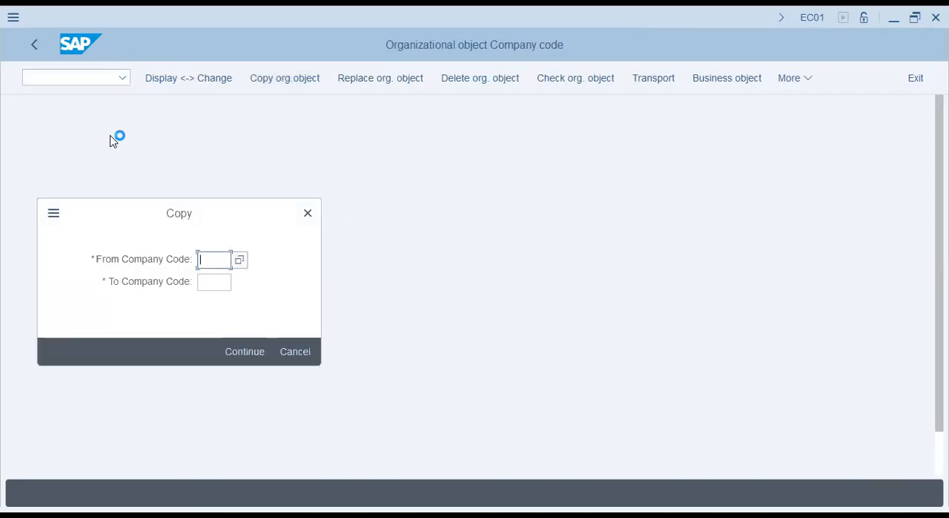
{"action": "type", "text": "y147"}
{"action": "key", "text": "Tab"}
{"action": "type", "text": "aq47"}
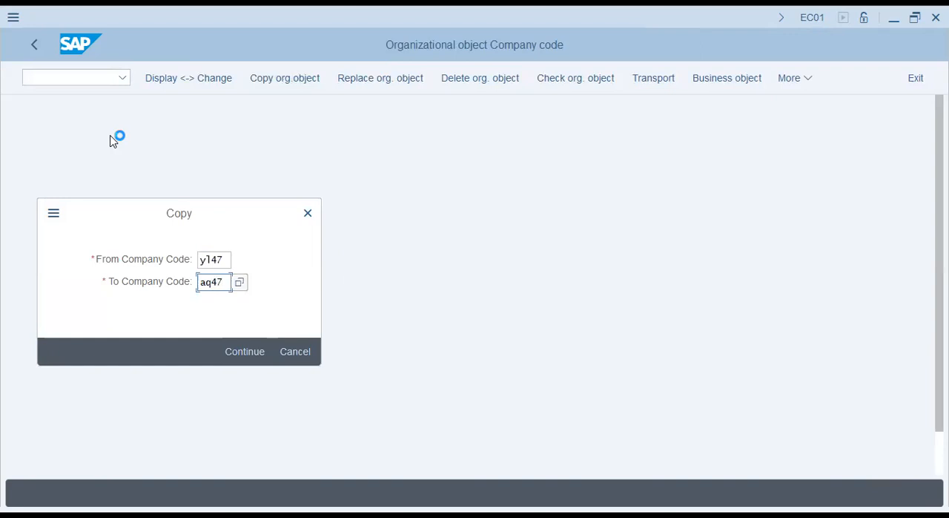
{"action": "key", "text": "shift+Tab"}
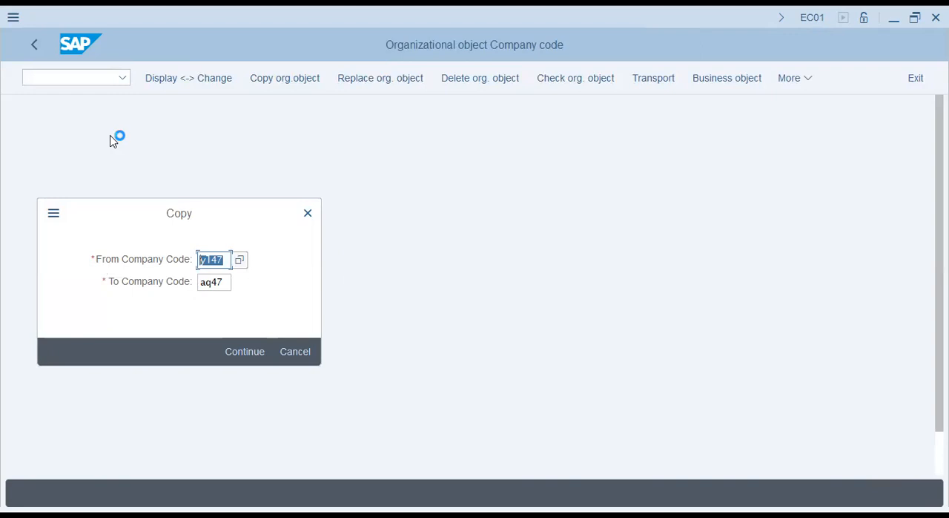
{"action": "key", "text": "shift+Tab"}
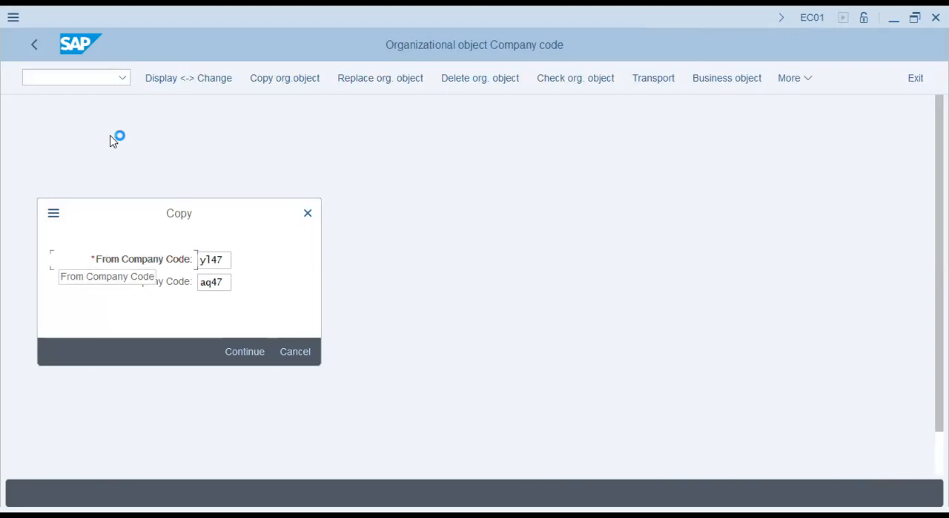
{"action": "key", "text": "Down"}
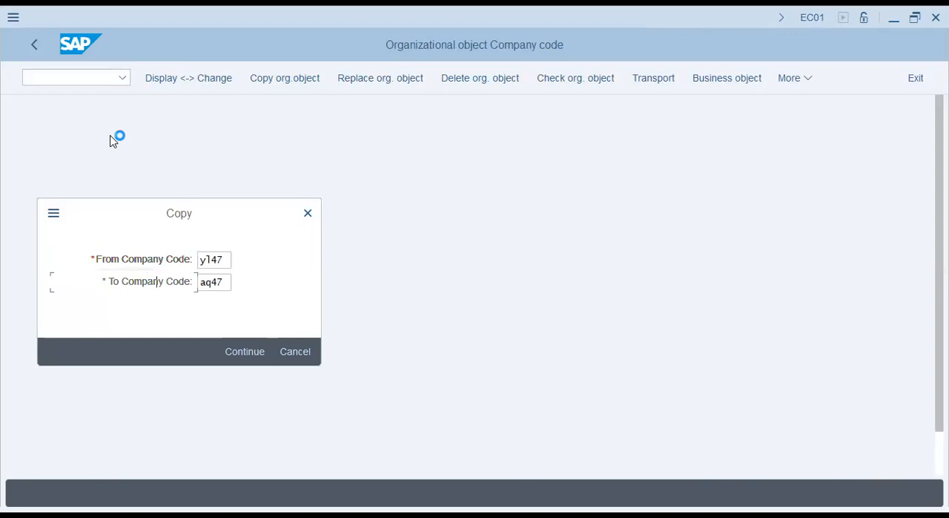
{"action": "key", "text": "Tab"}
{"action": "key", "text": "Return"}
- Review the controlling area assignment question and decline copying the assignment to the new company code
{"action": "left_click_drag", "start_coordinate": [272, 283], "coordinate": [456, 283]}
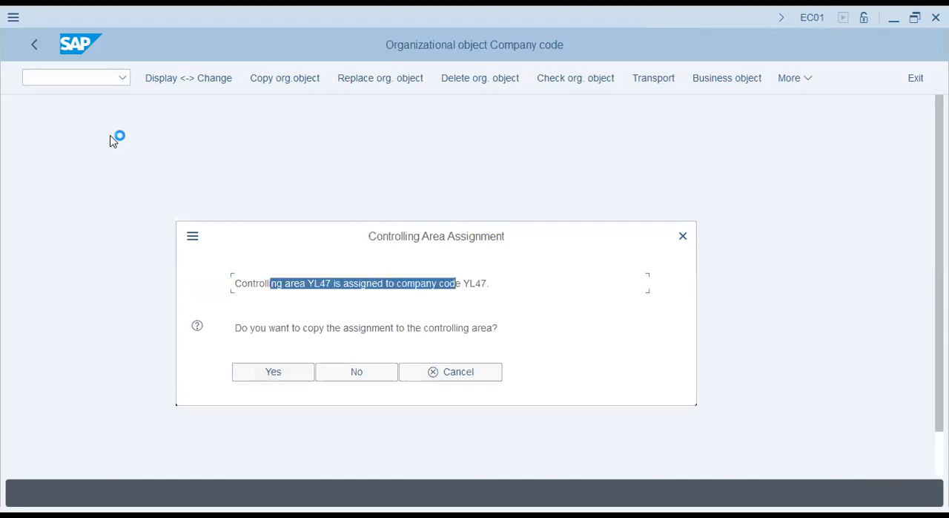
{"action": "left_click", "coordinate": [397, 283]}
{"action": "left_click_drag", "start_coordinate": [235, 283], "coordinate": [490, 283]}
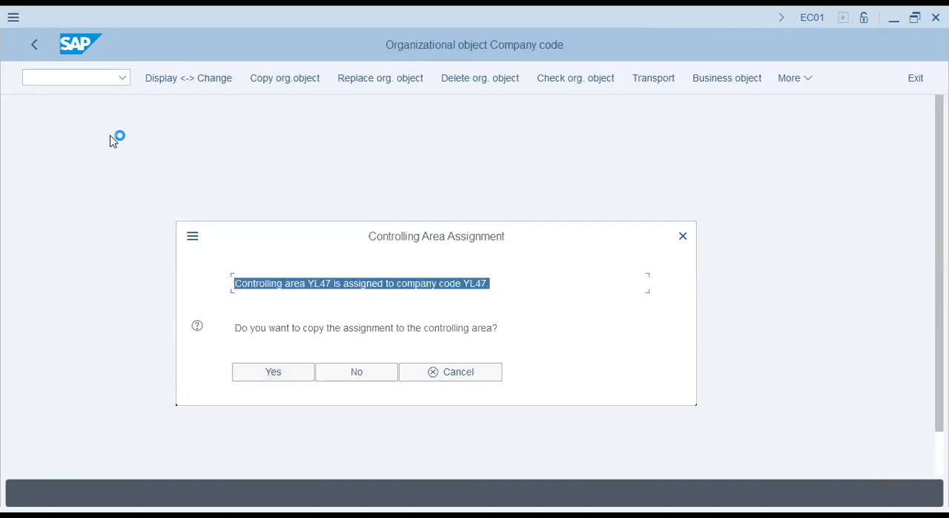
{"action": "left_click_drag", "start_coordinate": [300, 327], "coordinate": [499, 328]}
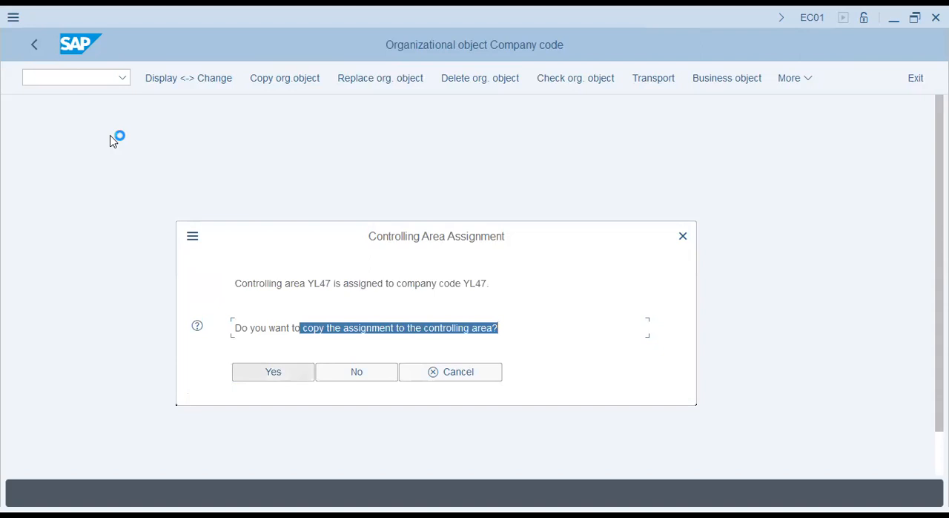
{"action": "left_click", "coordinate": [357, 372]}
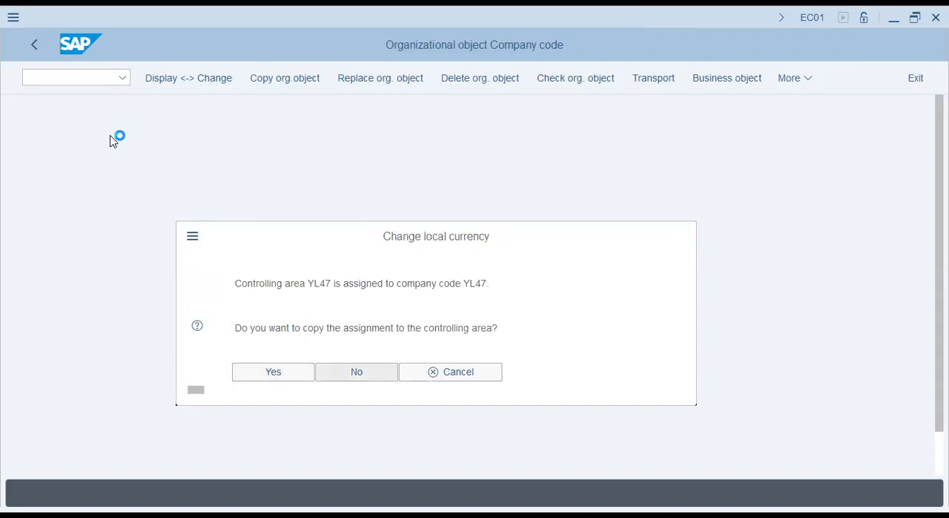
- Accept allocating a different local currency to the target company code and set it to USD
{"action": "left_click_drag", "start_coordinate": [299, 283], "coordinate": [475, 284]}
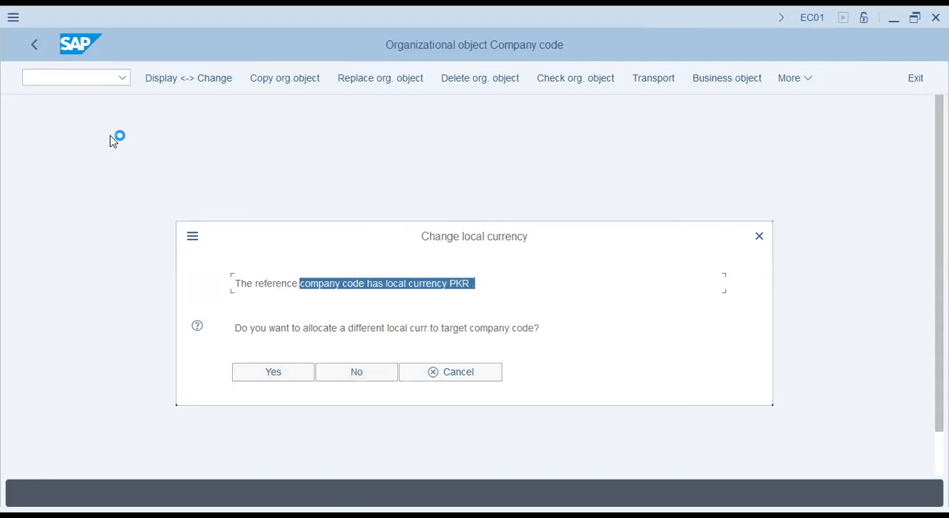
{"action": "left_click_drag", "start_coordinate": [285, 328], "coordinate": [540, 328]}
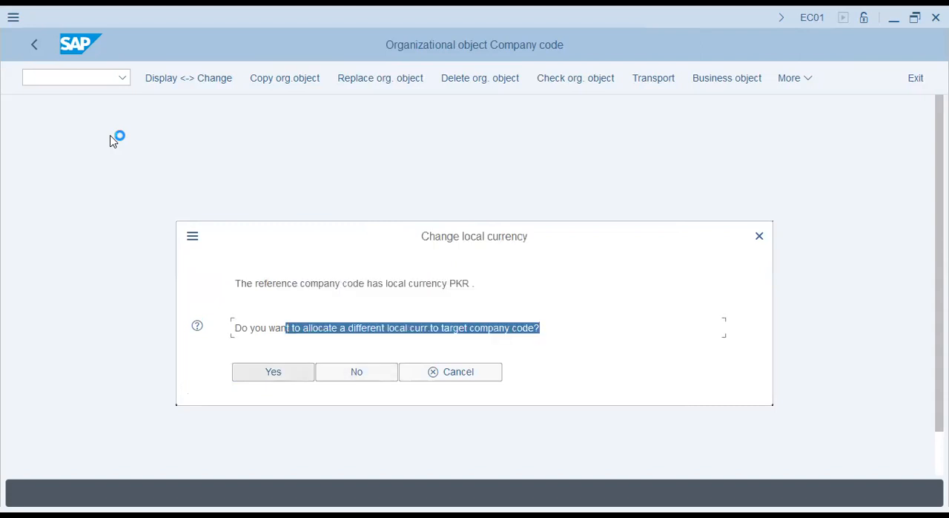
{"action": "left_click", "coordinate": [273, 372]}
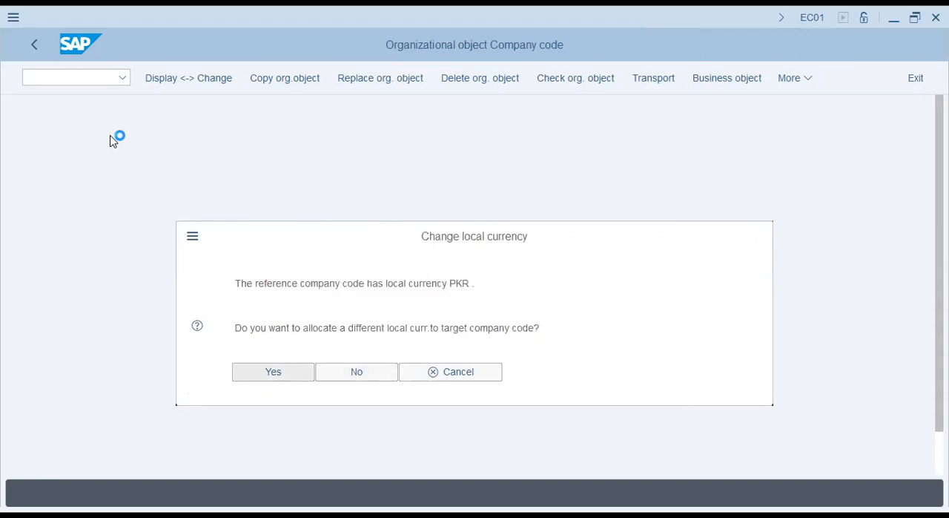
{"action": "type", "text": "us"}
{"action": "type", "text": "d"}
{"action": "key", "text": "Return"}
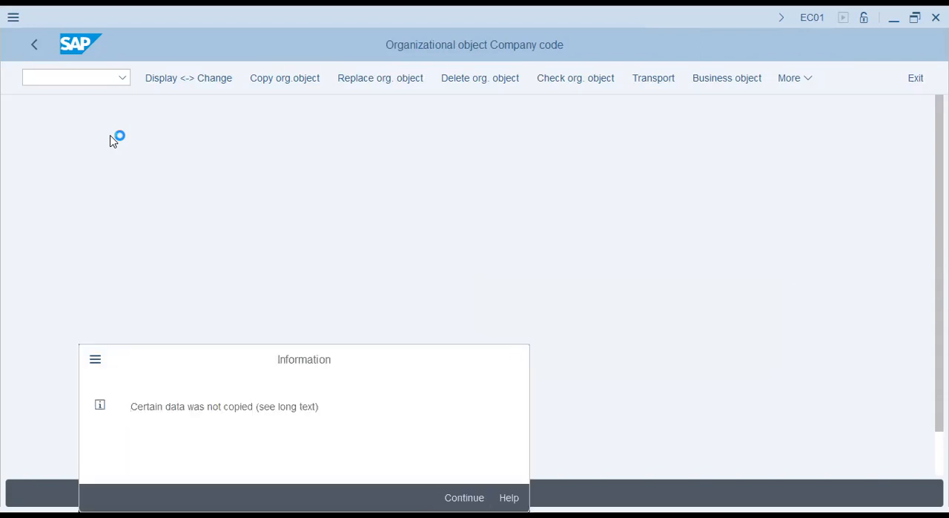
- Acknowledge the notices about uncopied data and number range transport, and answer the question on transporting number ranges
{"action": "key", "text": "Return"}
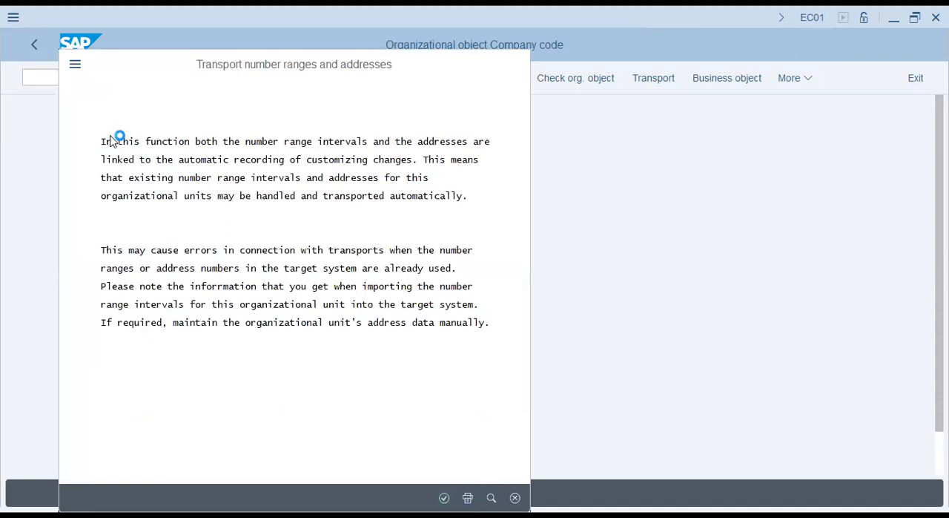
{"action": "key", "text": "Return"}
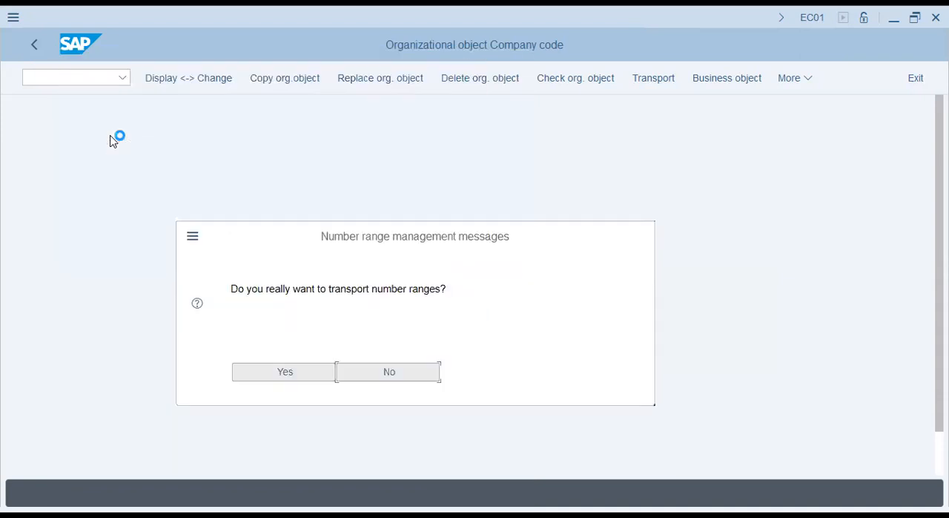
{"action": "left_click_drag", "start_coordinate": [447, 290], "coordinate": [293, 289]}
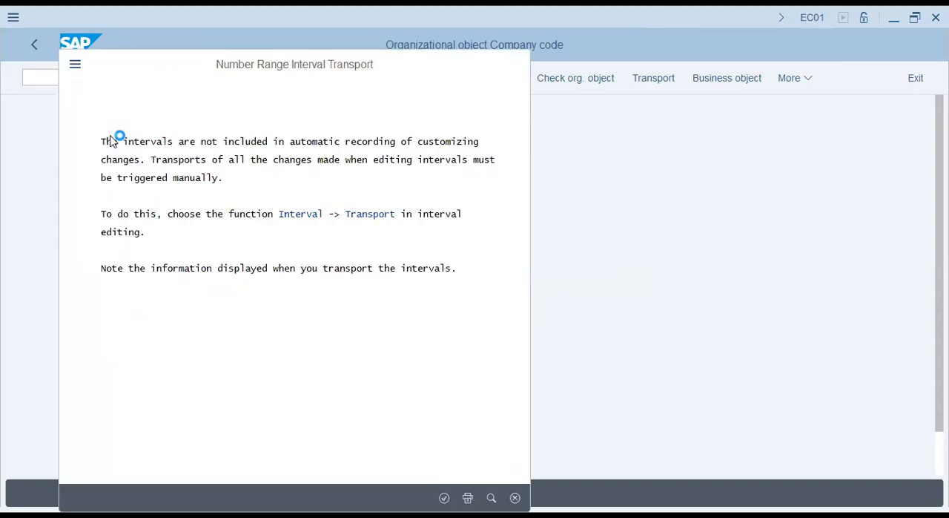
- Acknowledge the remaining number range transport notices to finish the company code copy, and return to the Implementation Guide
{"action": "key", "text": "Return"}
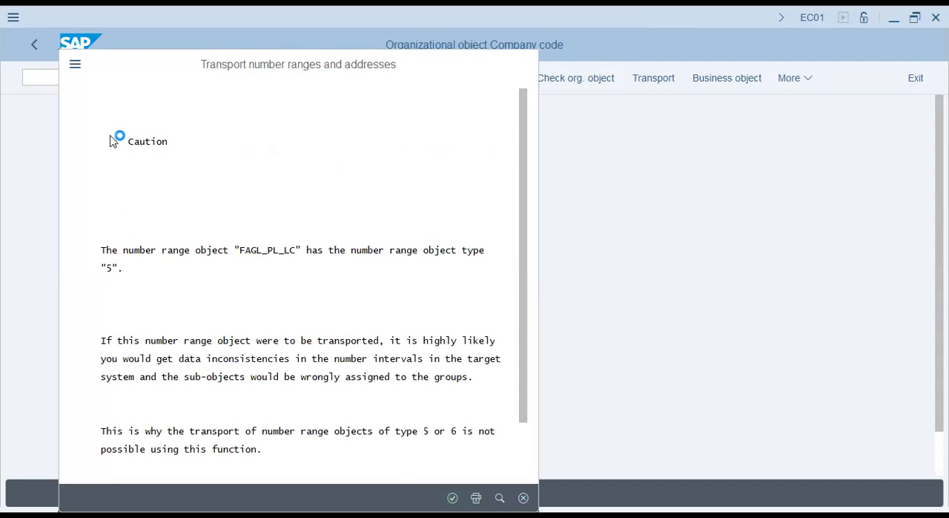
{"action": "key", "text": "Return"}
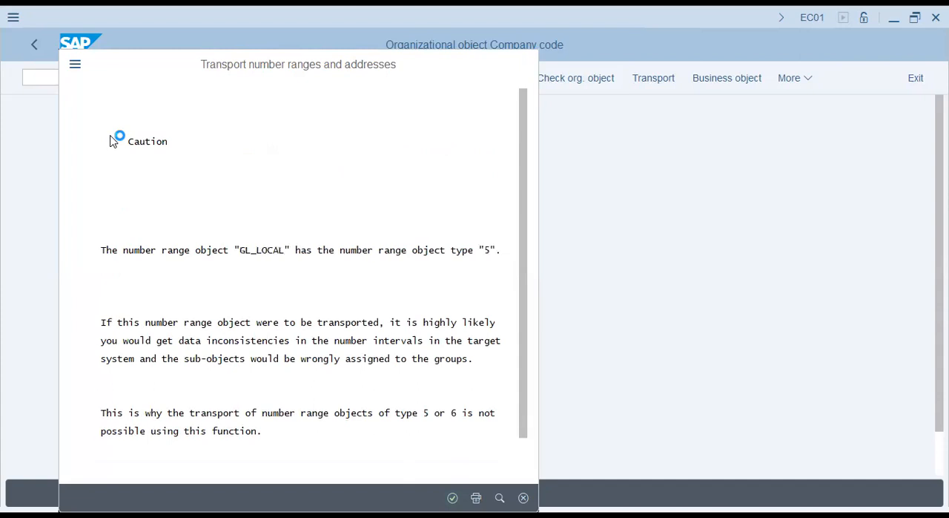
{"action": "key", "text": "Return"}
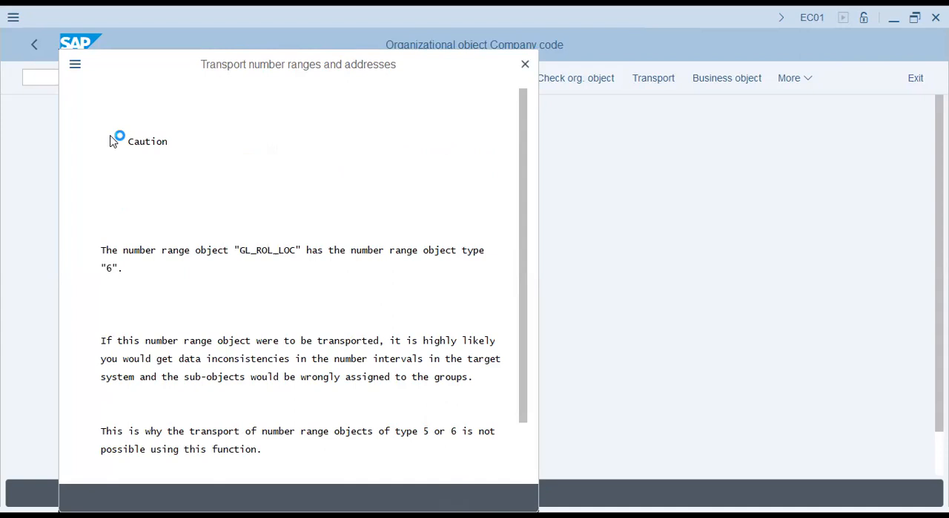
{"action": "key", "text": "Return"}
{"action": "key", "text": "Return"}
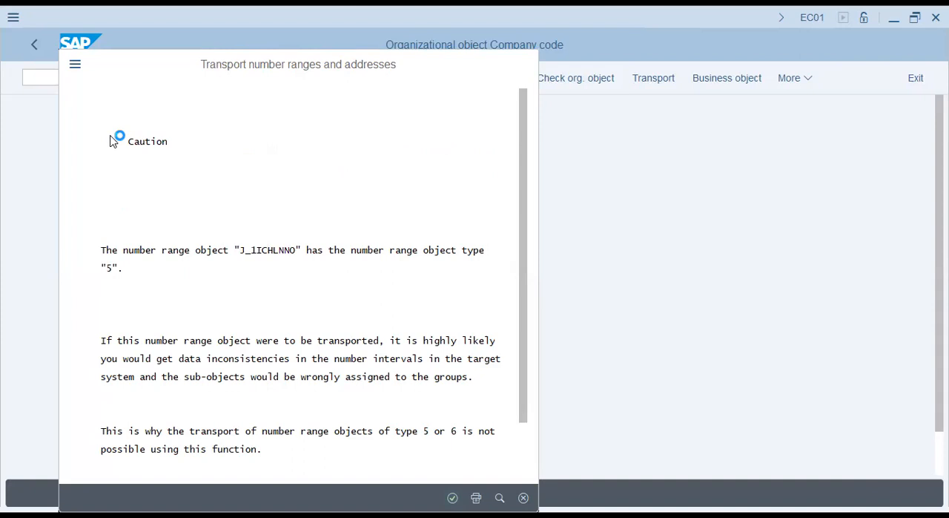
{"action": "key", "text": "Return"}
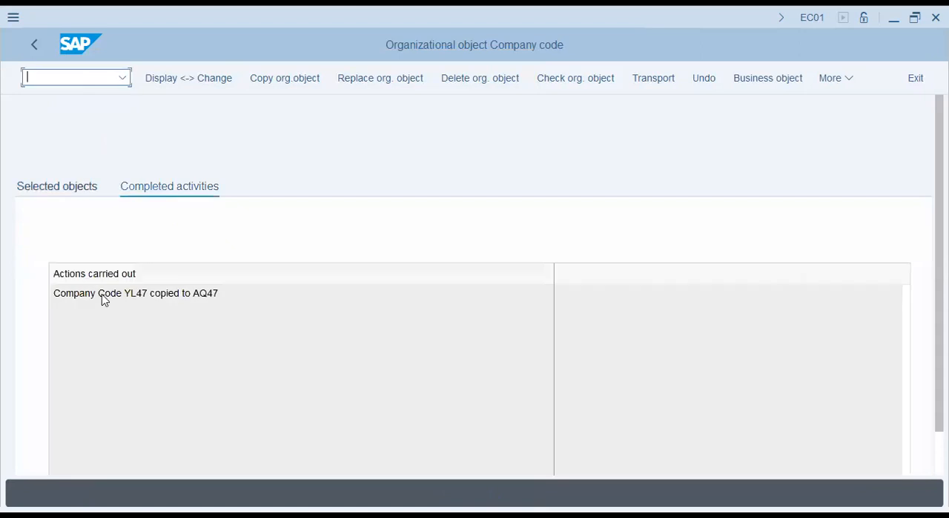
{"action": "left_click_drag", "start_coordinate": [103, 294], "coordinate": [207, 294]}
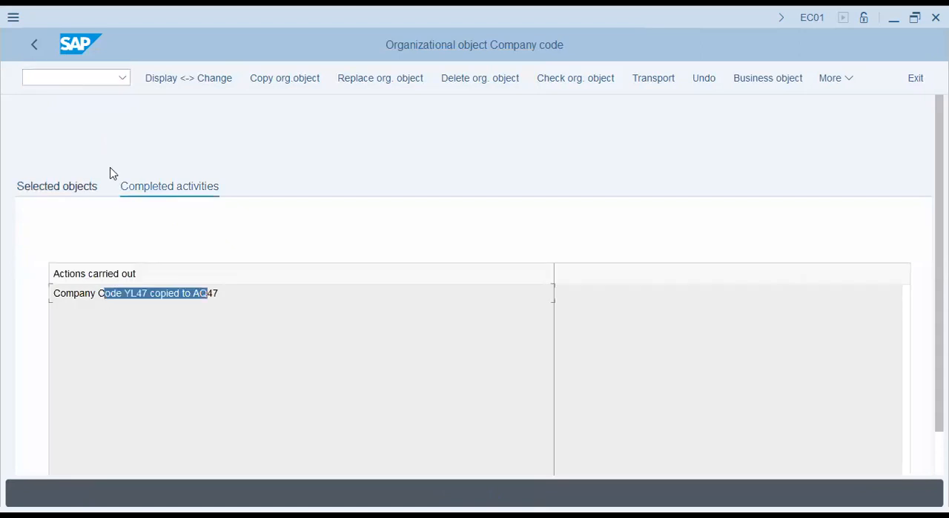
{"action": "left_click", "coordinate": [40, 53]}
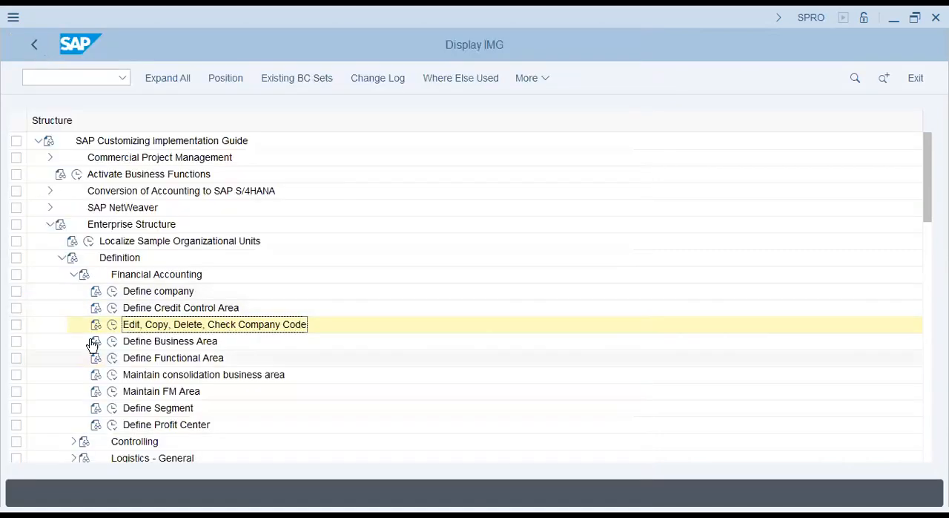
- Review the Define valuation level setting under Enterprise Structure, Definition, Logistics - General, and leave it
{"action": "left_click", "coordinate": [73, 275]}
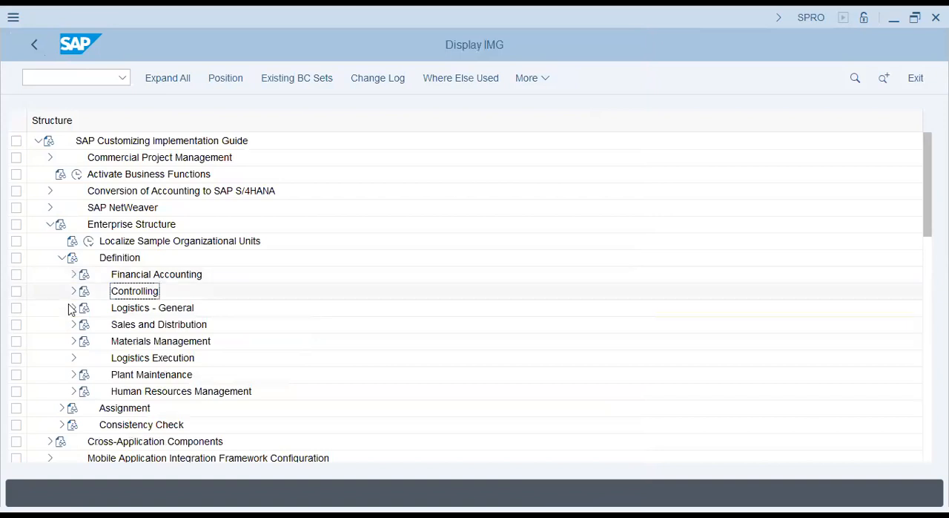
{"action": "left_click", "coordinate": [74, 308]}
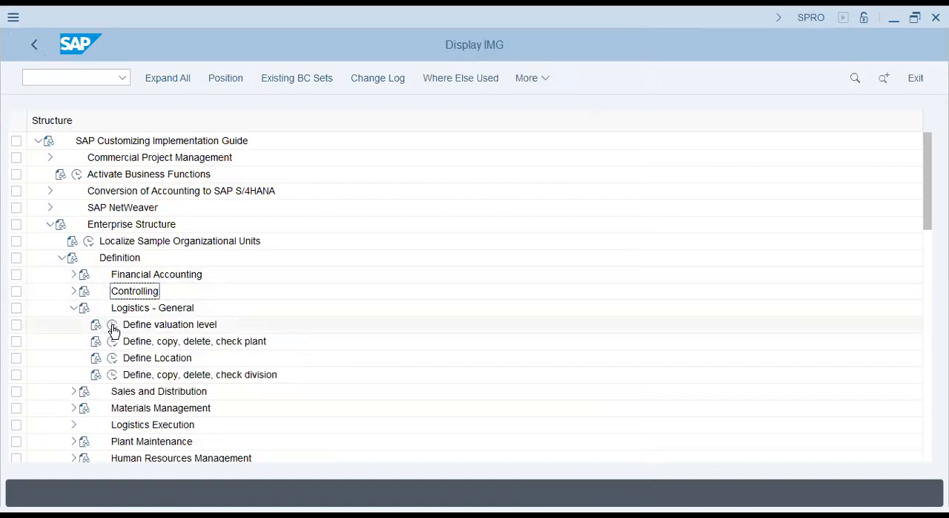
{"action": "left_click", "coordinate": [113, 328]}
{"action": "left_click", "coordinate": [113, 326]}
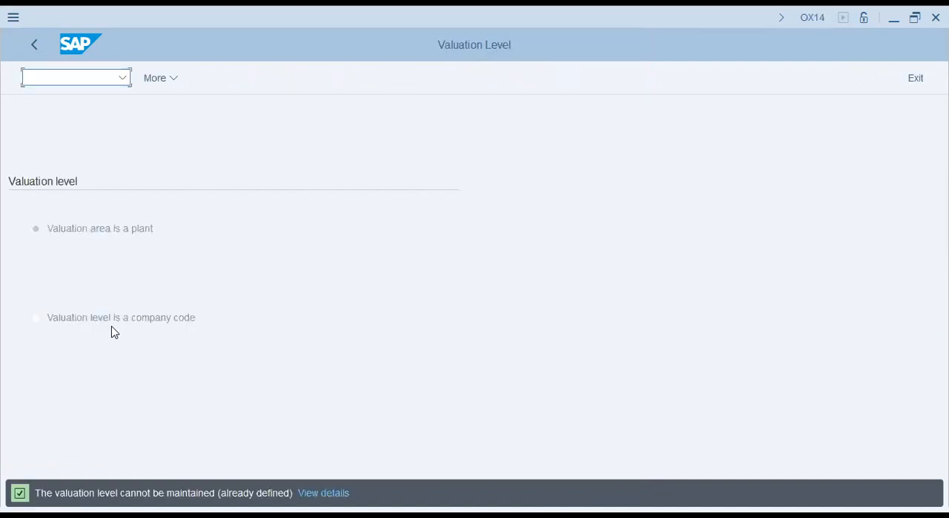
{"action": "left_click", "coordinate": [82, 231]}
{"action": "left_click", "coordinate": [33, 49]}
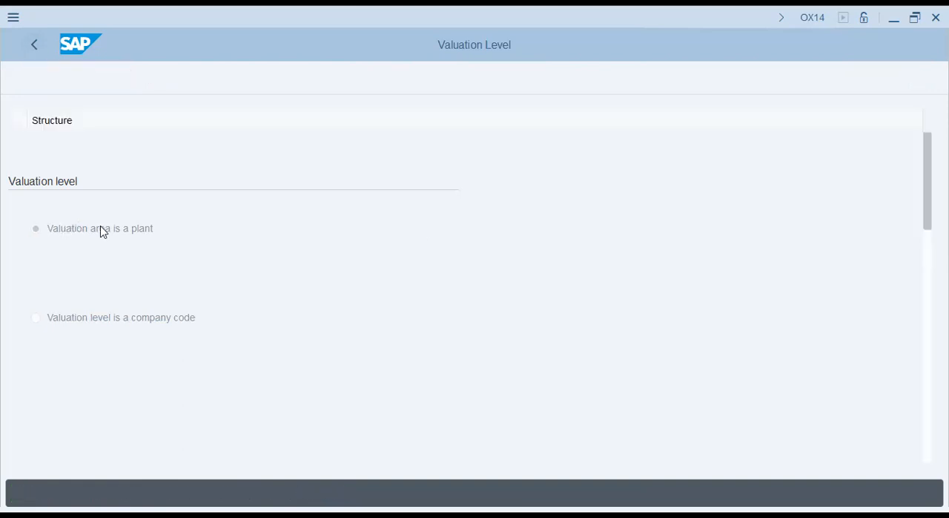
- Run the Define Plant activity under Logistics - General and start a new plant entry
{"action": "key", "text": "Down"}
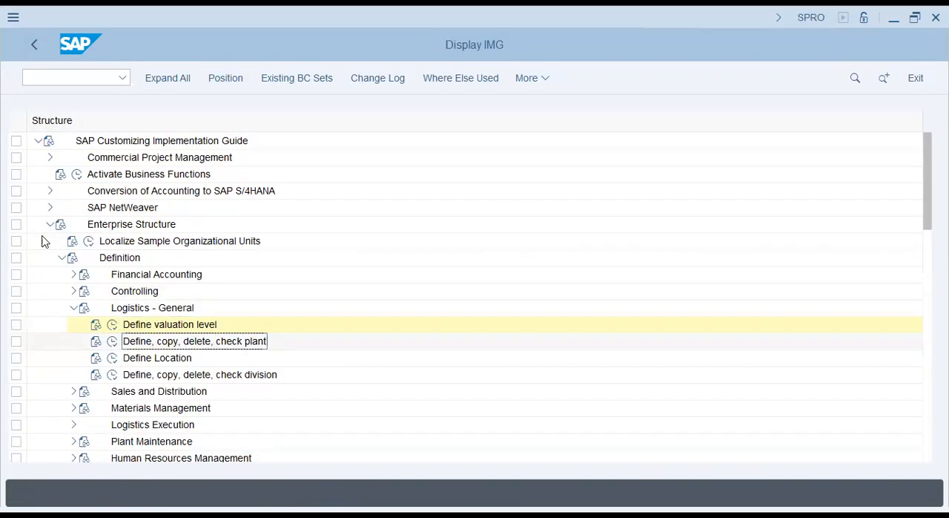
{"action": "left_click", "coordinate": [115, 347]}
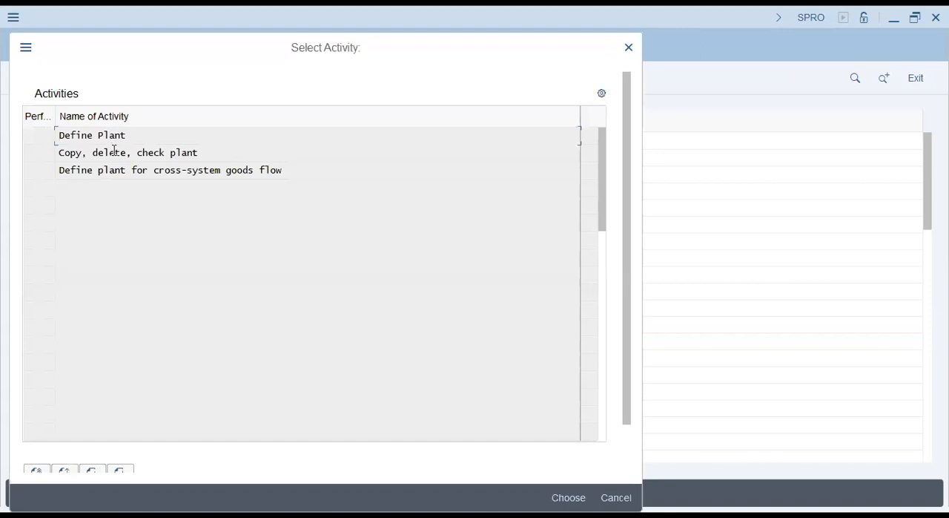
{"action": "left_click", "coordinate": [110, 135]}
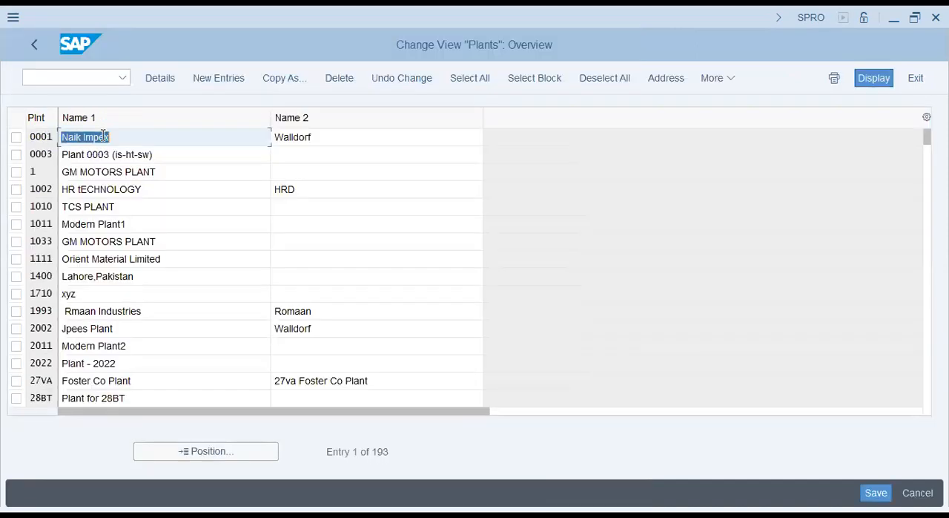
{"action": "left_click", "coordinate": [217, 78]}
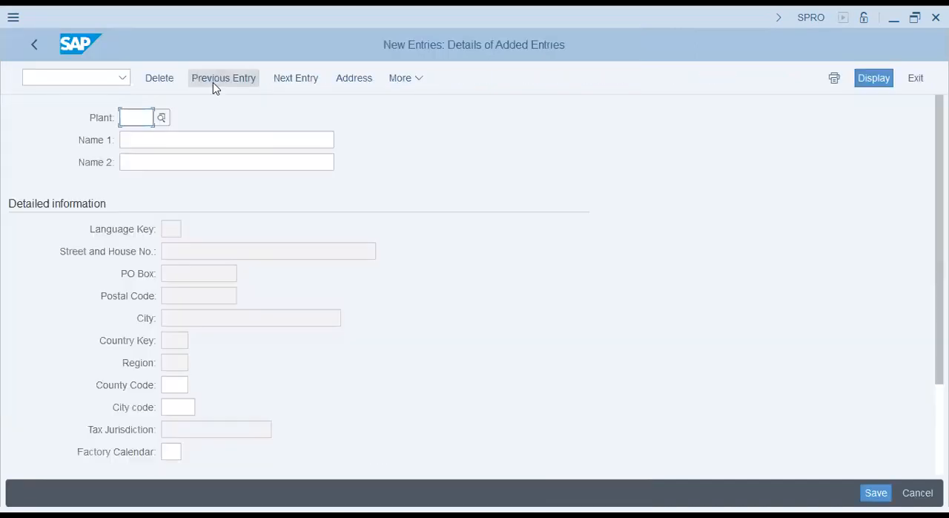
- Enter AQ47 as the plant code and Acquito Foods (Plant) as its first name
{"action": "type", "text": "aq47"}
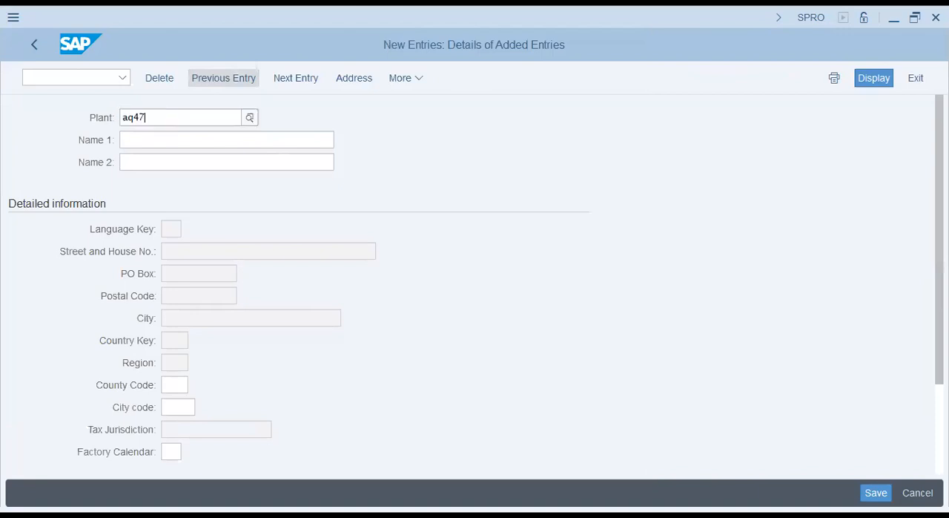
{"action": "key", "text": "Tab"}
{"action": "type", "text": "Acquito Foods"}
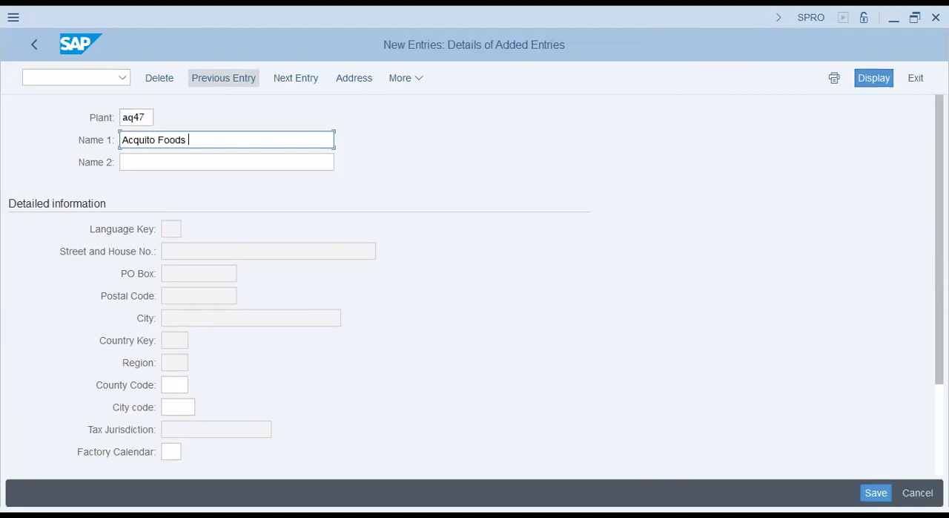
{"action": "type", "text": "(Plant)"}
- Set the new plant's second name to Acquito Foods (AQ47)
{"action": "key", "text": "Tab"}
{"action": "type", "text": "Ac"}
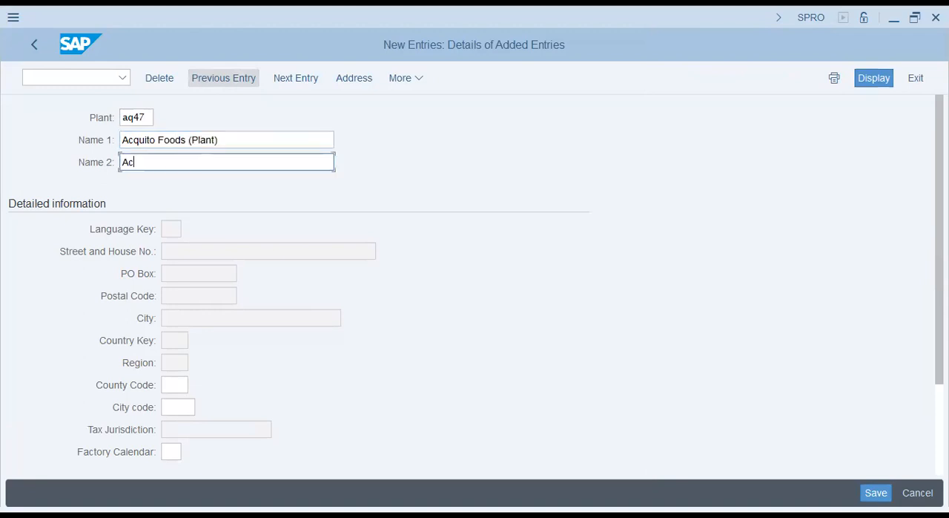
{"action": "type", "text": "quito Foods (AQ4"}
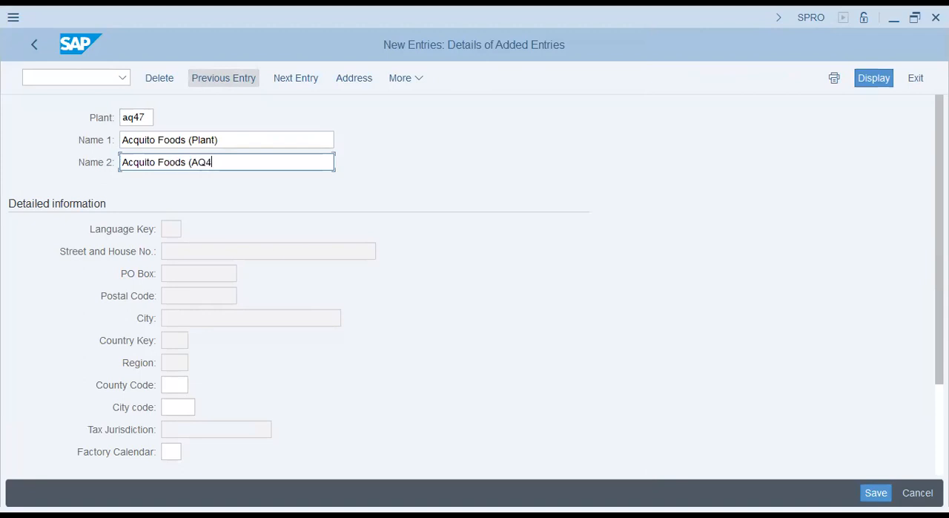
{"action": "type", "text": "7)"}
{"action": "key", "text": "Tab"}
{"action": "key", "text": "Tab"}
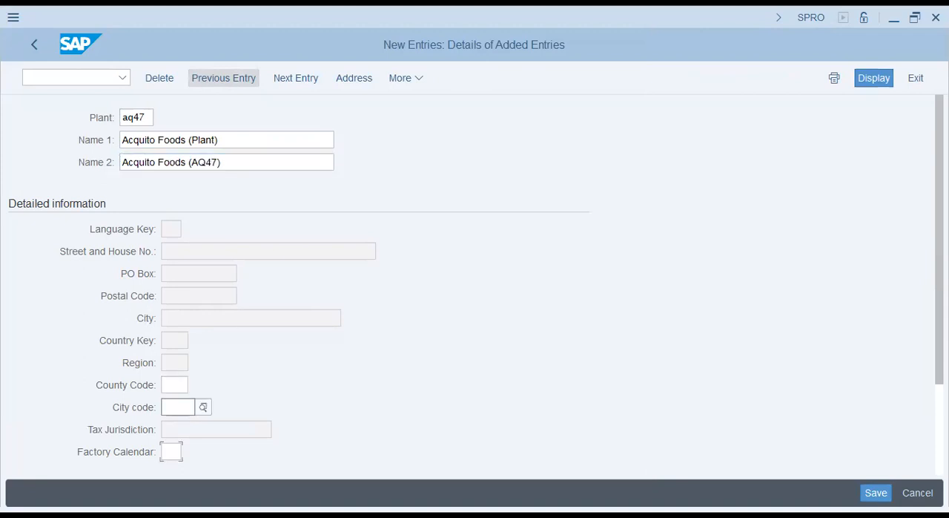
{"action": "key", "text": "Tab"}
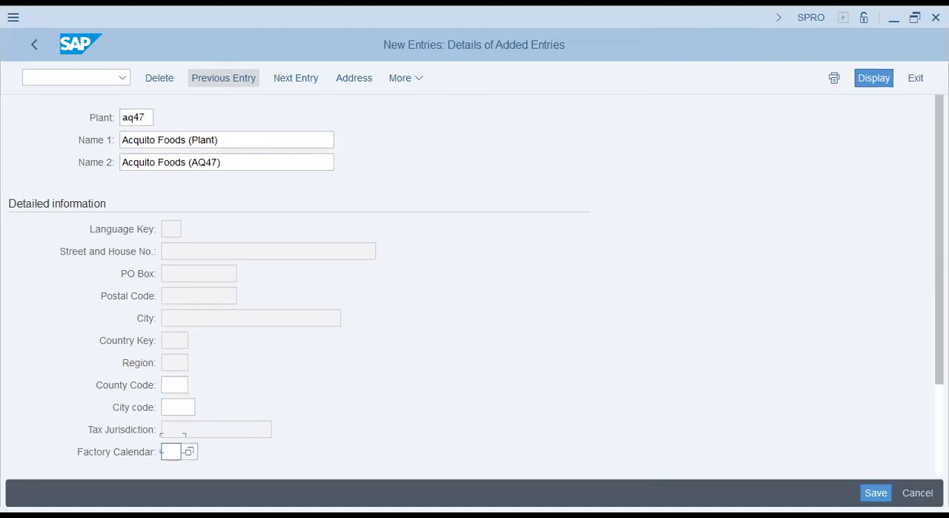
{"action": "left_click", "coordinate": [145, 139]}
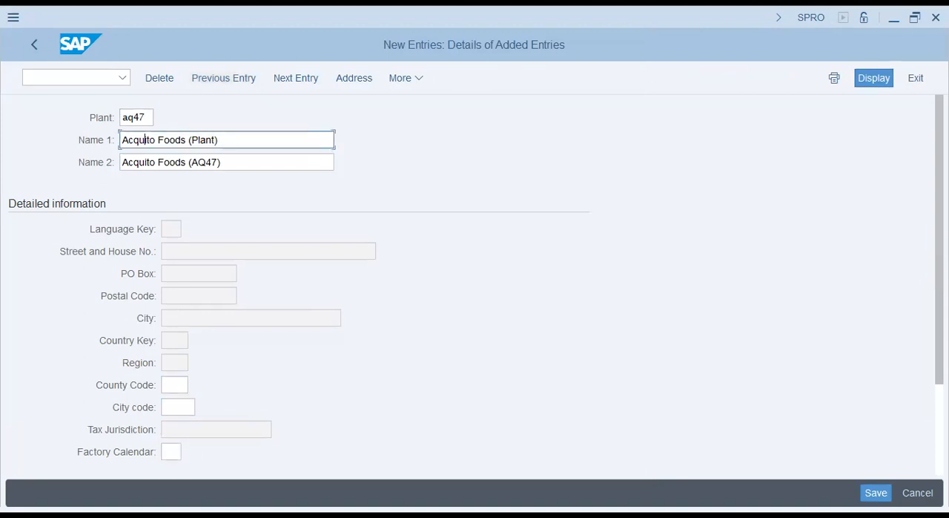
{"action": "left_click", "coordinate": [171, 451]}
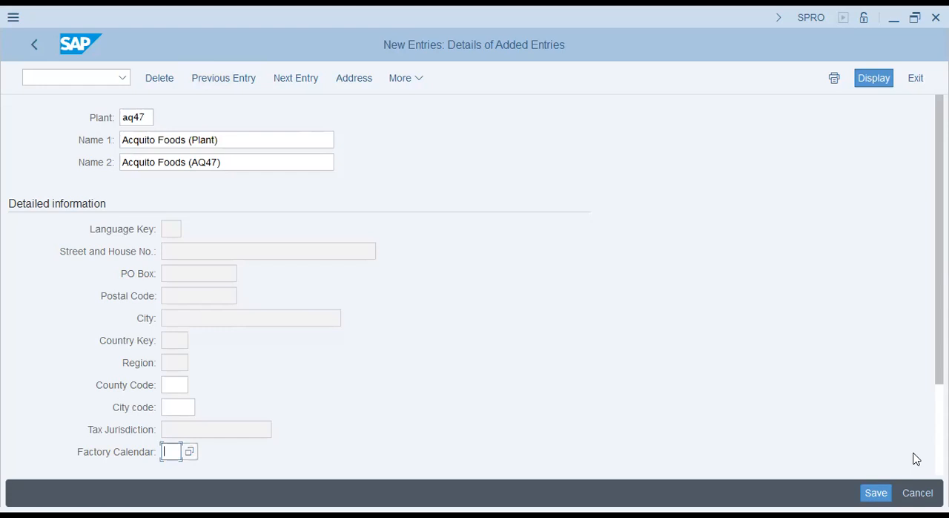
- Choose PH (Philippines) as the country in the plant's address data, confirm it and save the new plant
{"action": "key", "text": "Return"}
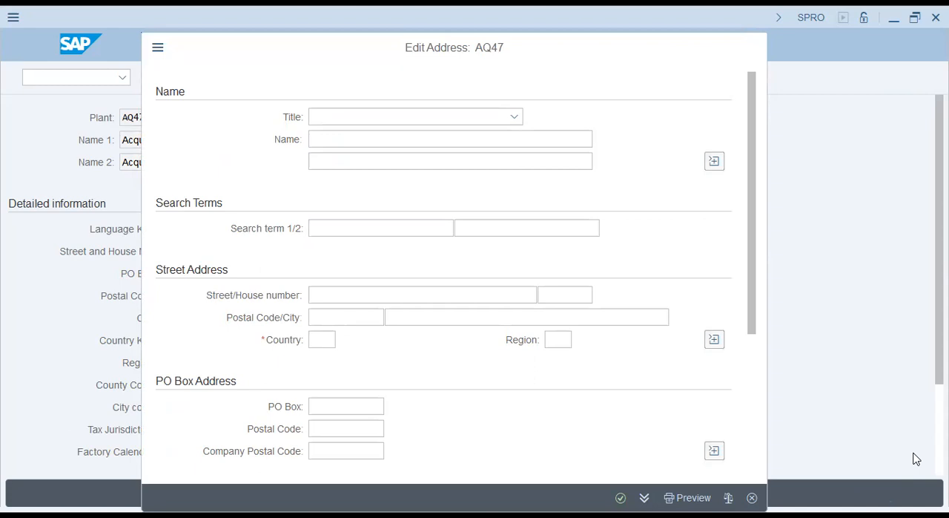
{"action": "key", "text": "F4"}
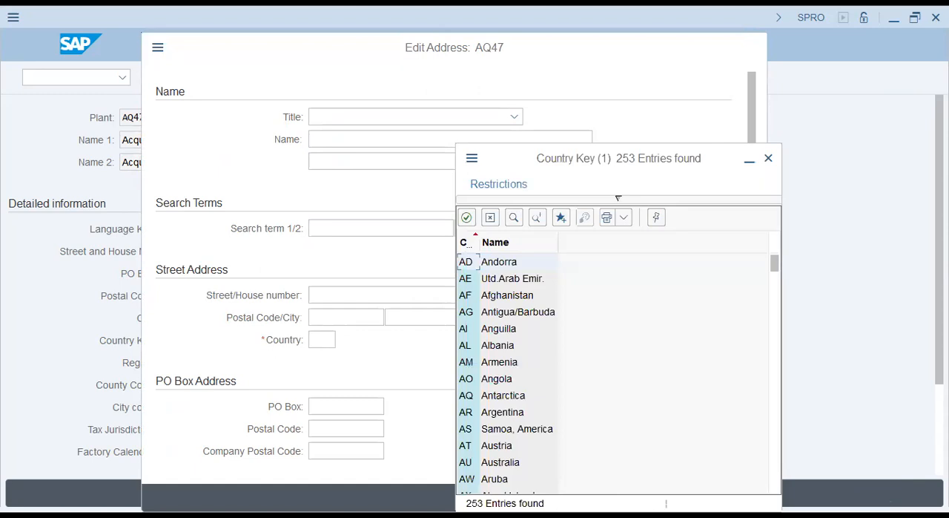
{"action": "type", "text": "ph"}
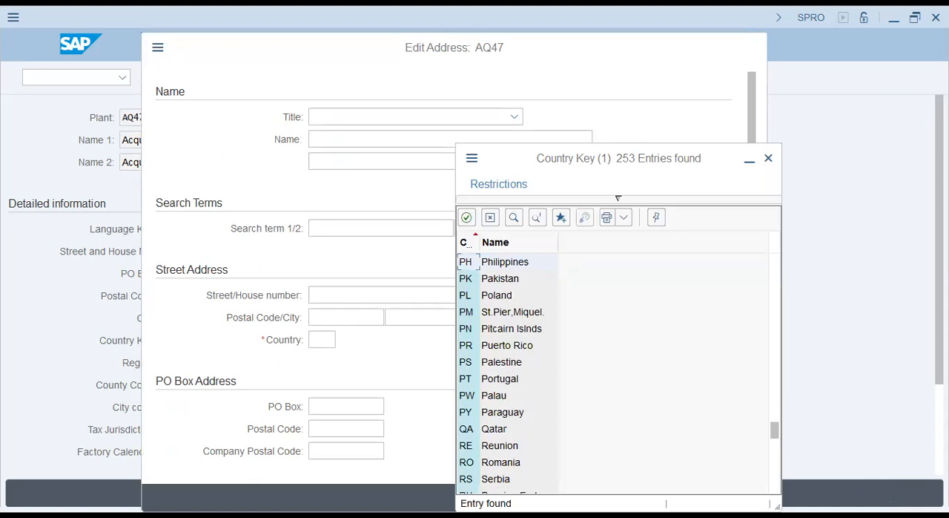
{"action": "key", "text": "Return"}
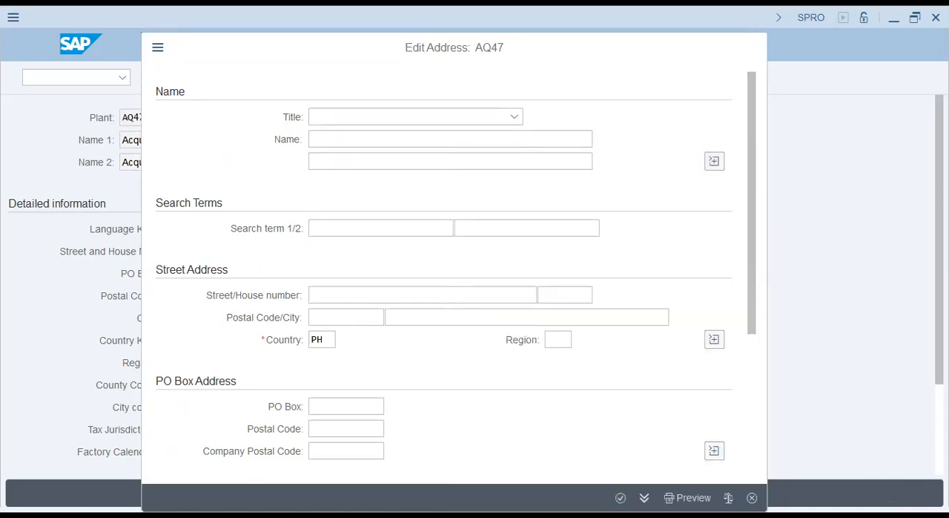
{"action": "left_click", "coordinate": [621, 498]}
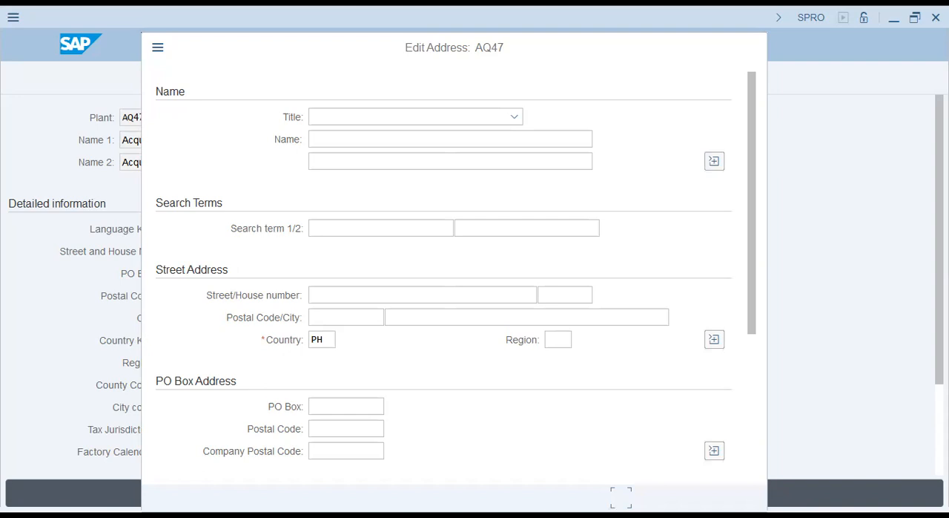
{"action": "key", "text": "Return"}
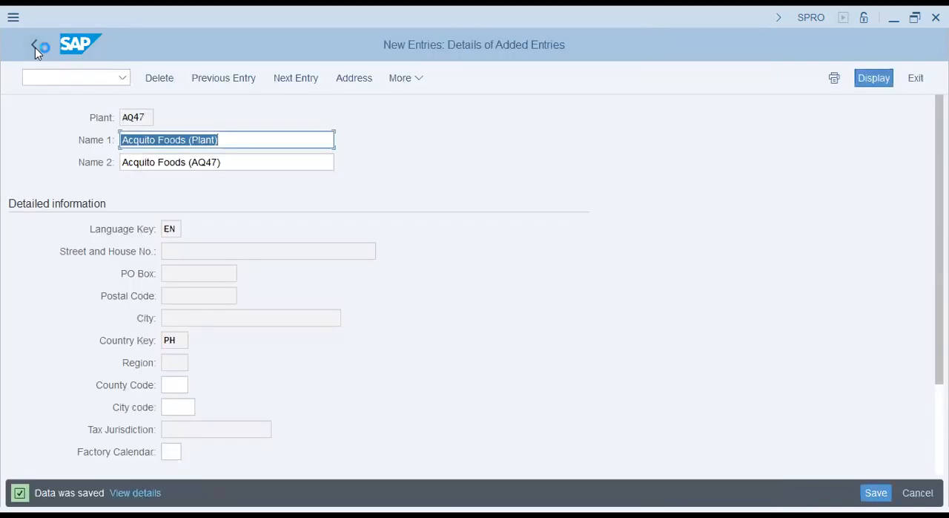
- Leave the plant entries and the activity selection to return to the Implementation Guide
{"action": "left_click", "coordinate": [35, 47]}
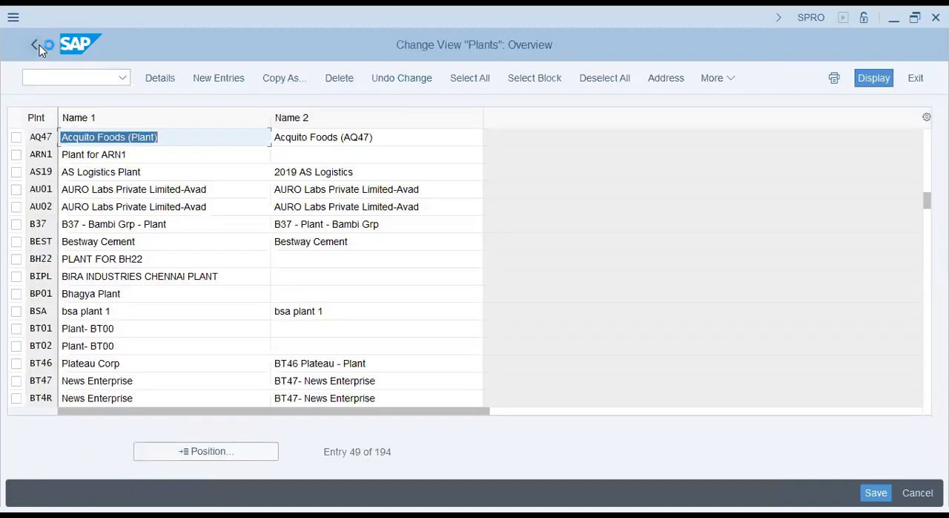
{"action": "left_click", "coordinate": [36, 46]}
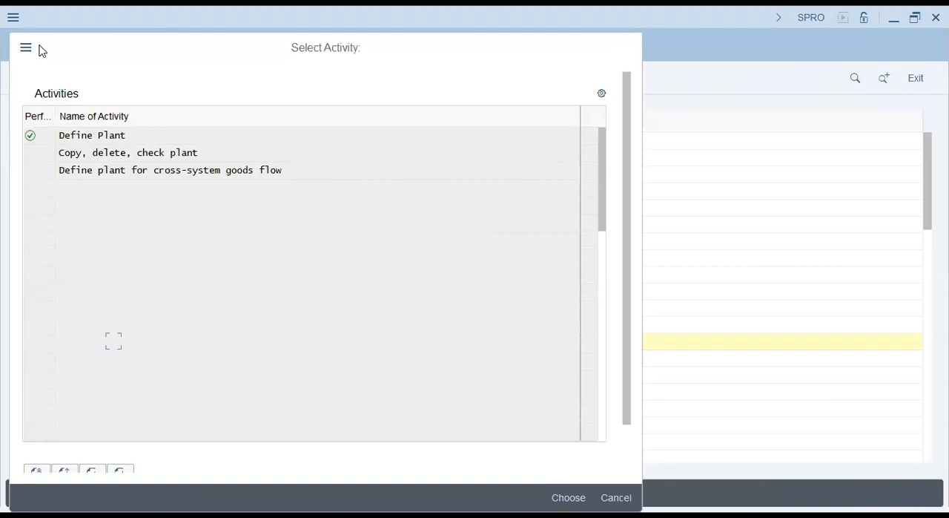
{"action": "key", "text": "Escape"}
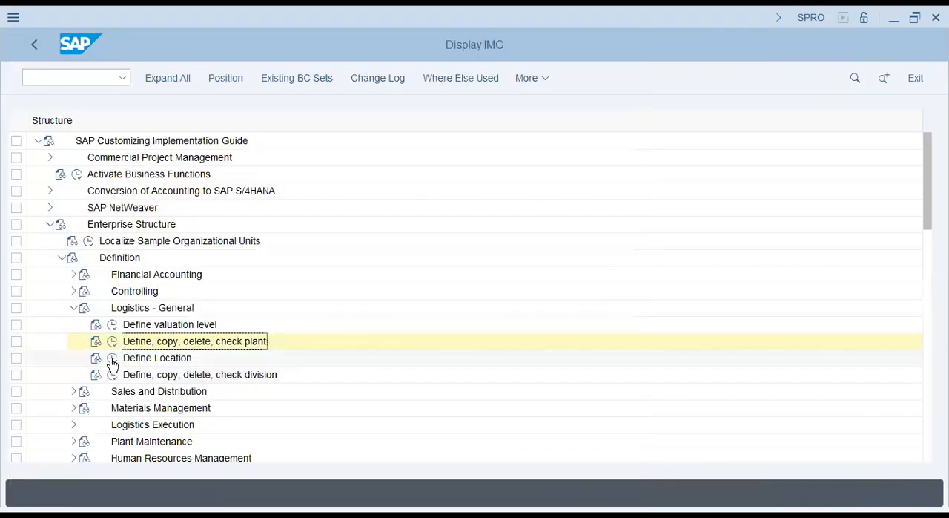
- Start a new entry under Define Location with plant AQ47 and location Manila
{"action": "left_click", "coordinate": [111, 360]}
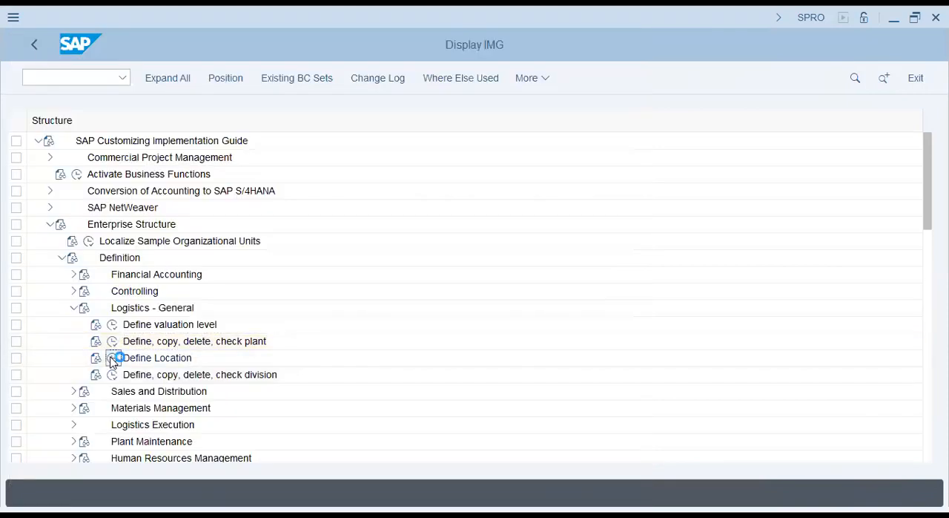
{"action": "key", "text": "F5"}
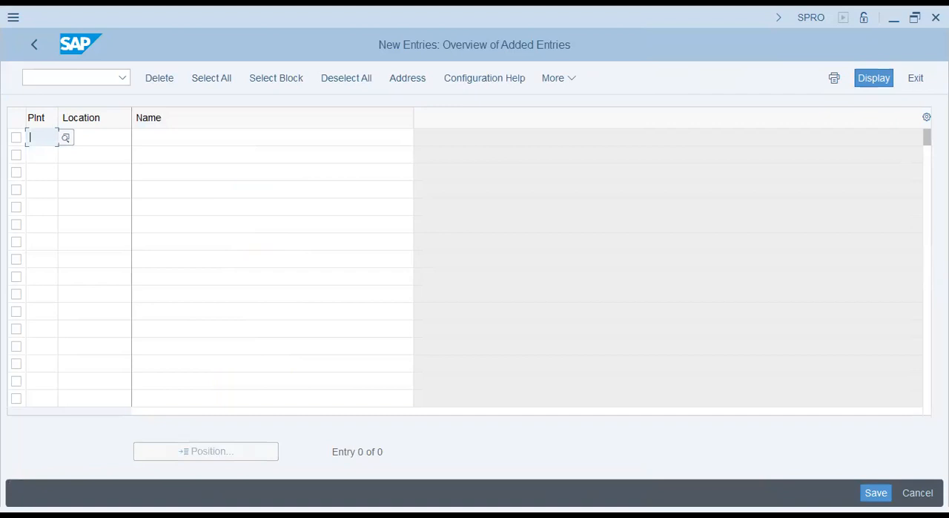
{"action": "type", "text": "aq47"}
{"action": "key", "text": "Tab"}
{"action": "type", "text": "Manila"}
{"action": "key", "text": "Tab"}
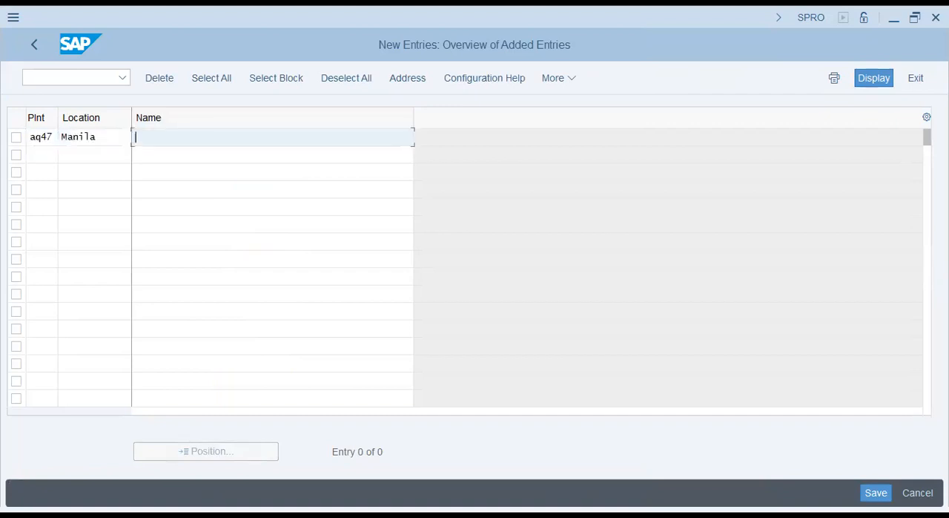
- Name the new Manila location AQ47 - Acquito Foods - Manila and accept the entry
{"action": "type", "text": "Pl"}
{"action": "key", "text": "BackSpace"}
{"action": "key", "text": "BackSpace"}
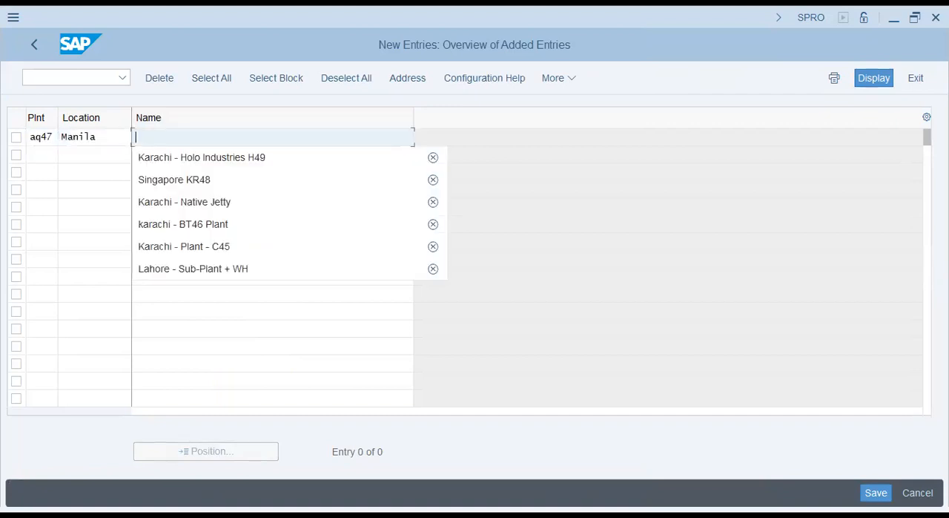
{"action": "type", "text": "AQ47 - Acquito Foods - Manila"}
{"action": "key", "text": "Return"}
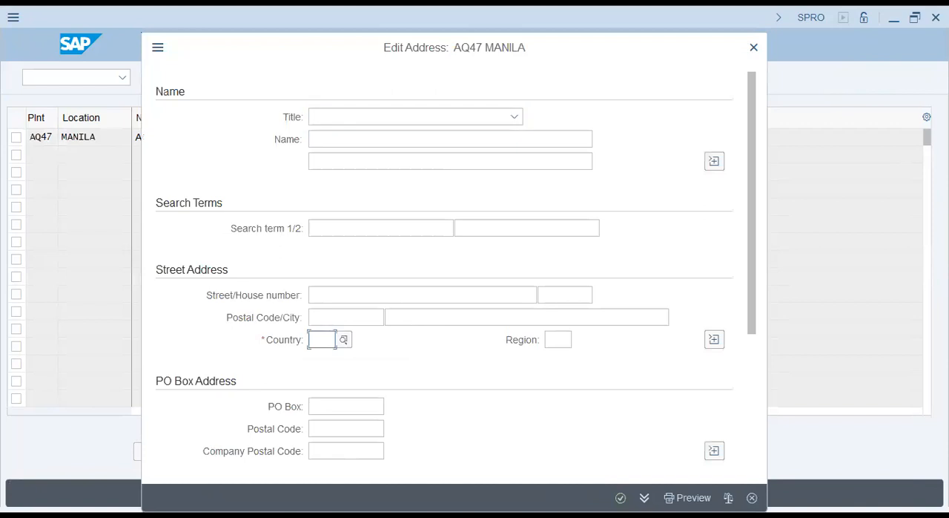
- Set the location's address country to PH, then save the new location under the proposed customizing request
{"action": "type", "text": "ph"}
{"action": "key", "text": "Tab"}
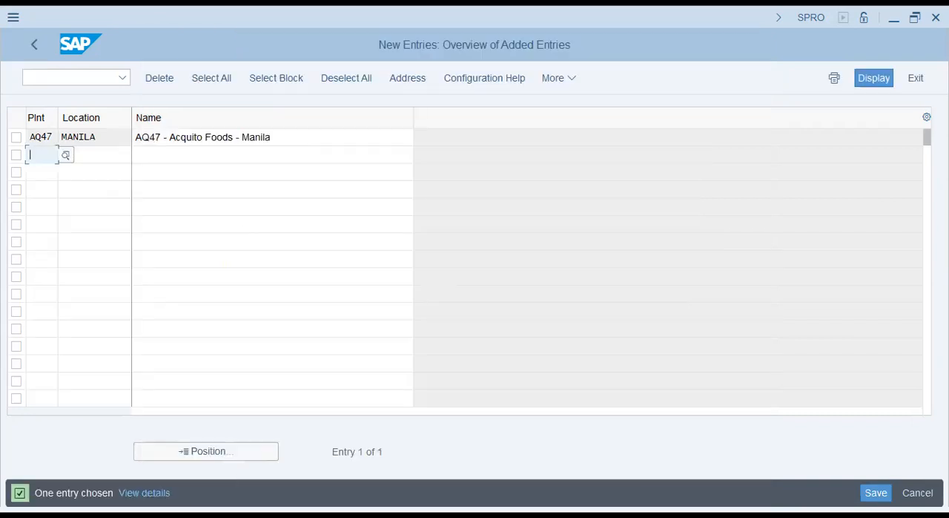
{"action": "left_click", "coordinate": [876, 492]}
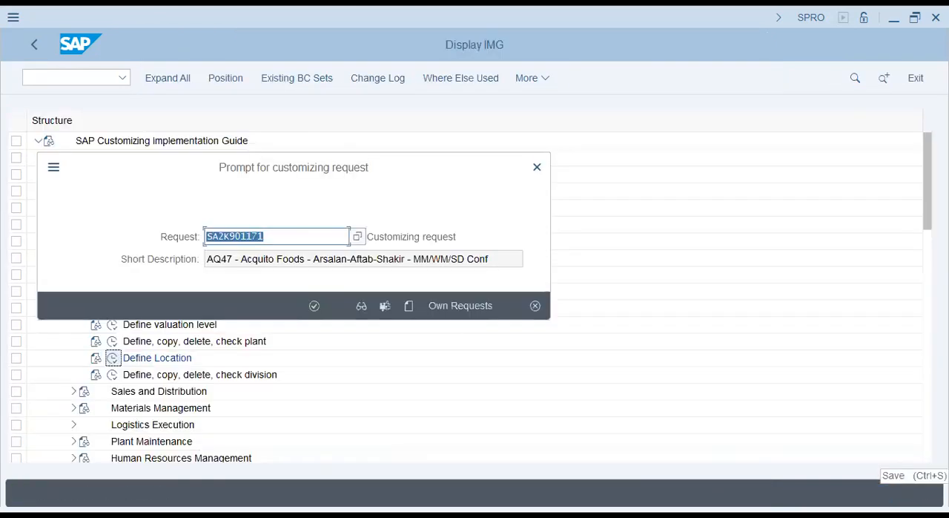
{"action": "key", "text": "Return"}
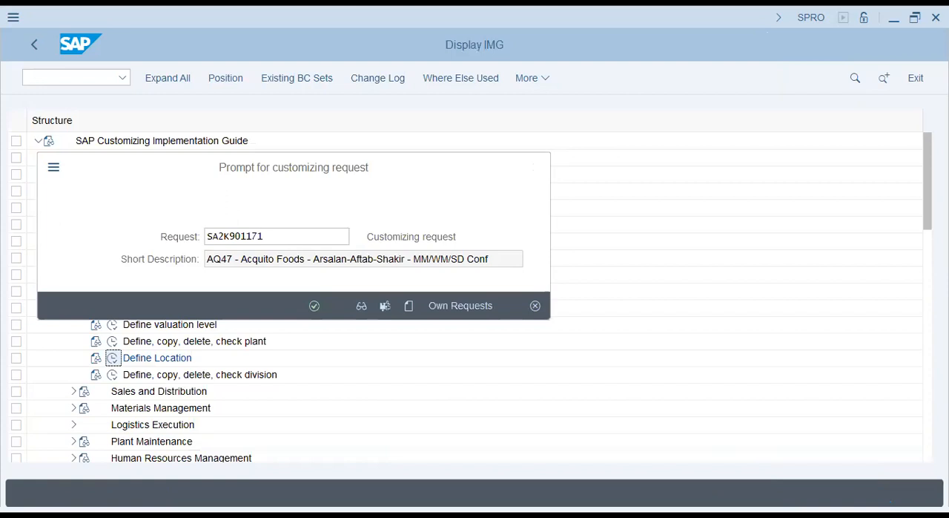